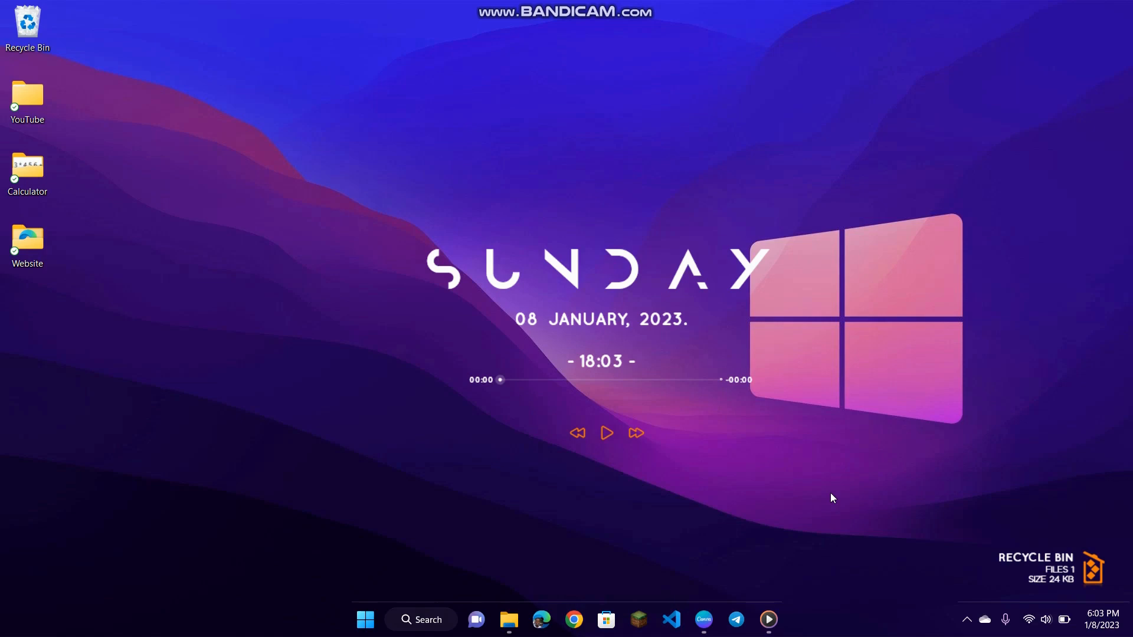
# - Preview the finished church announcement video in Media Player, skimming to the end and playing the first six seconds, and close the player
pyautogui.click(769, 619)
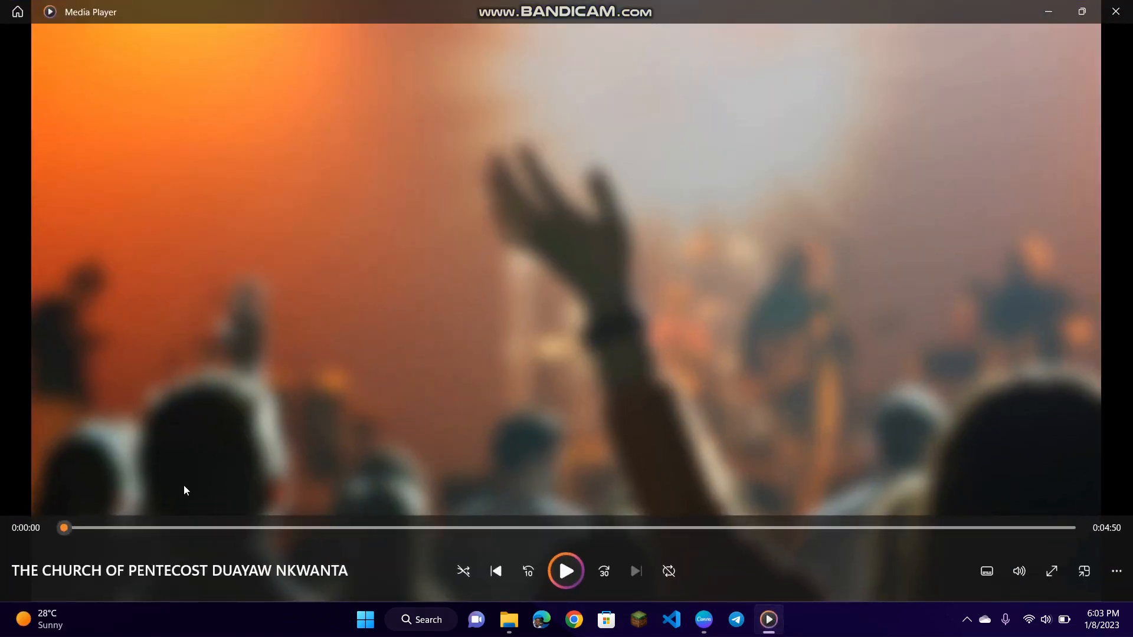
pyautogui.moveTo(79, 527); pyautogui.dragTo(812, 544)
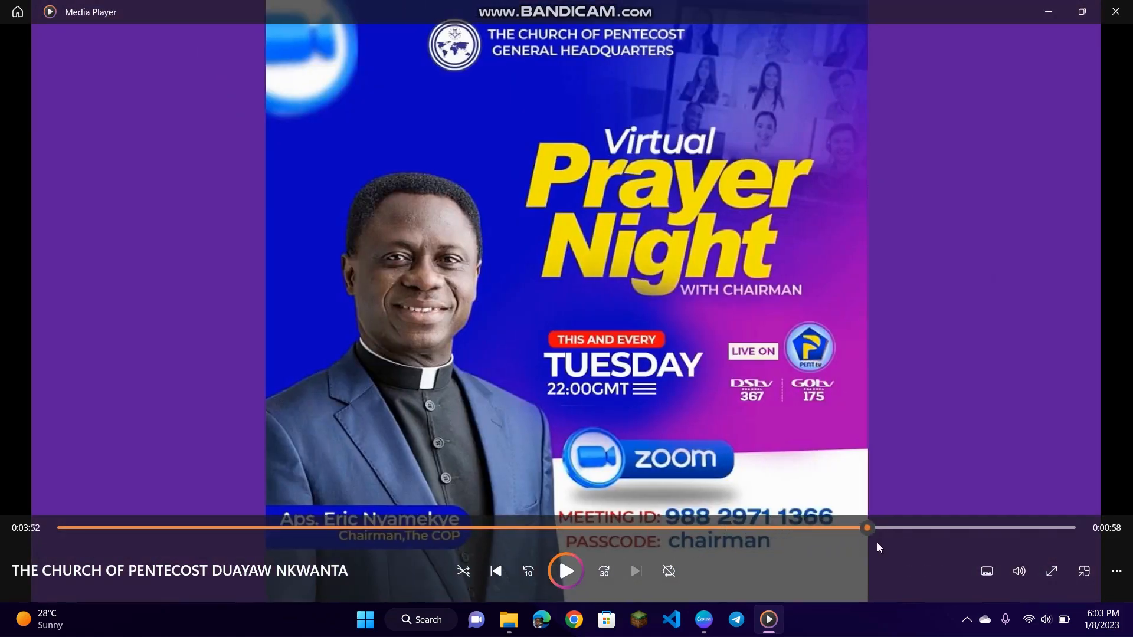
pyautogui.moveTo(983, 541); pyautogui.dragTo(1037, 528)
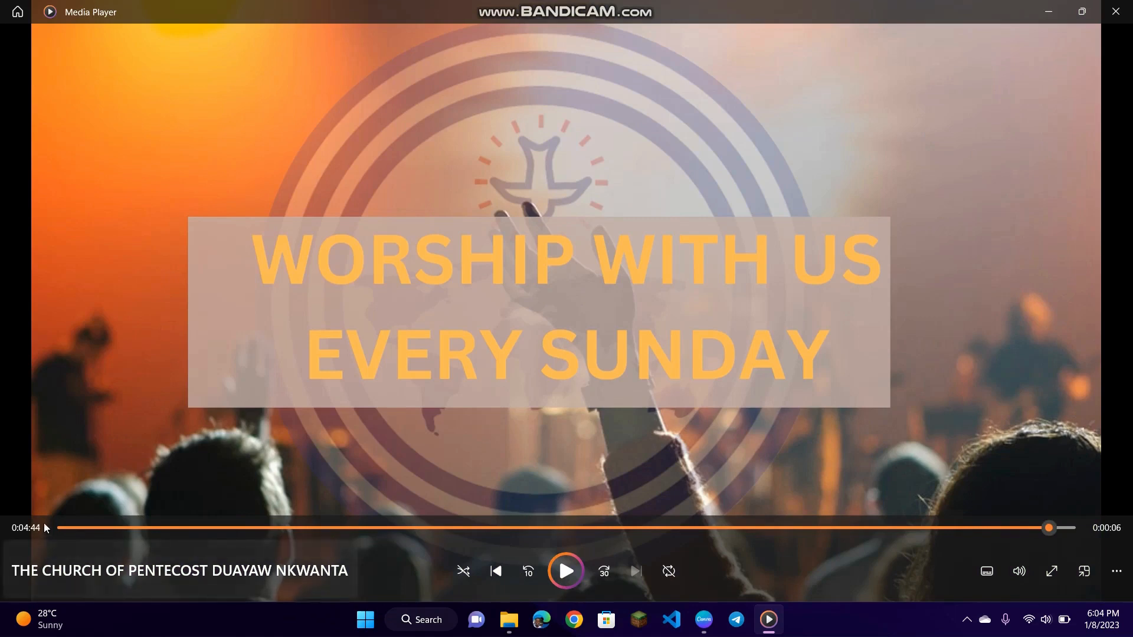
pyautogui.click(58, 528)
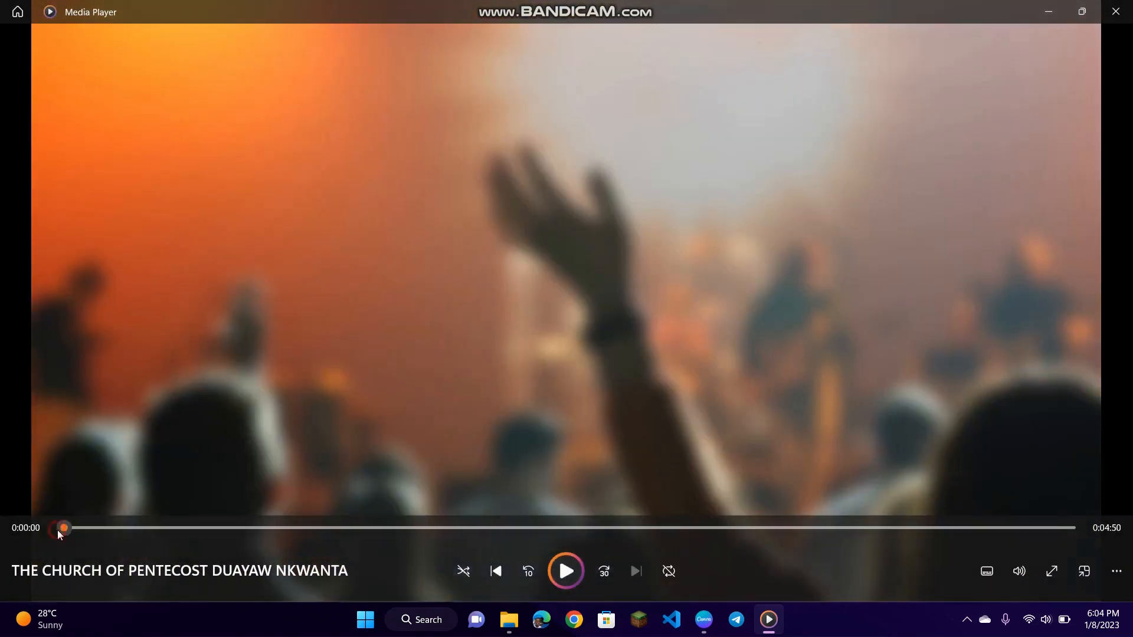
pyautogui.click(565, 571)
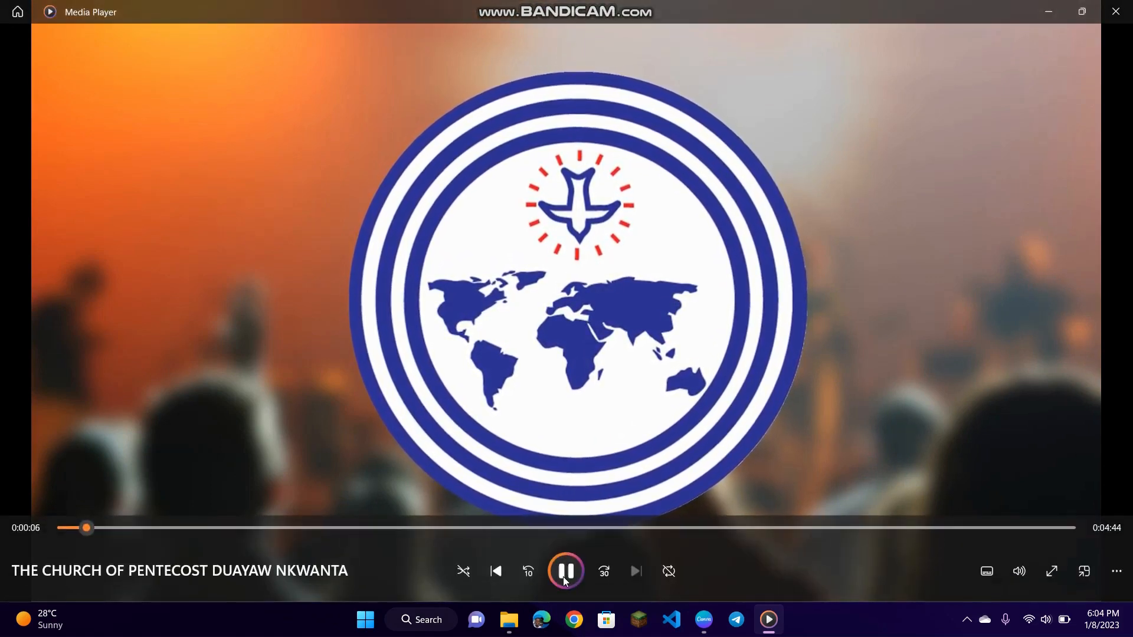
pyautogui.click(564, 573)
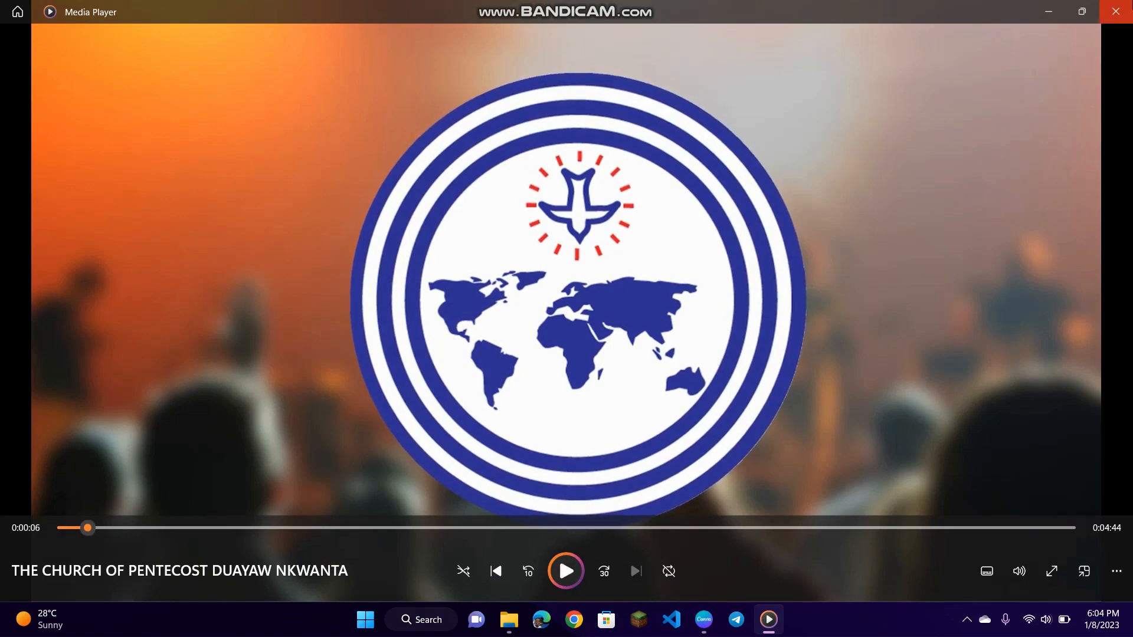
pyautogui.click(1115, 11)
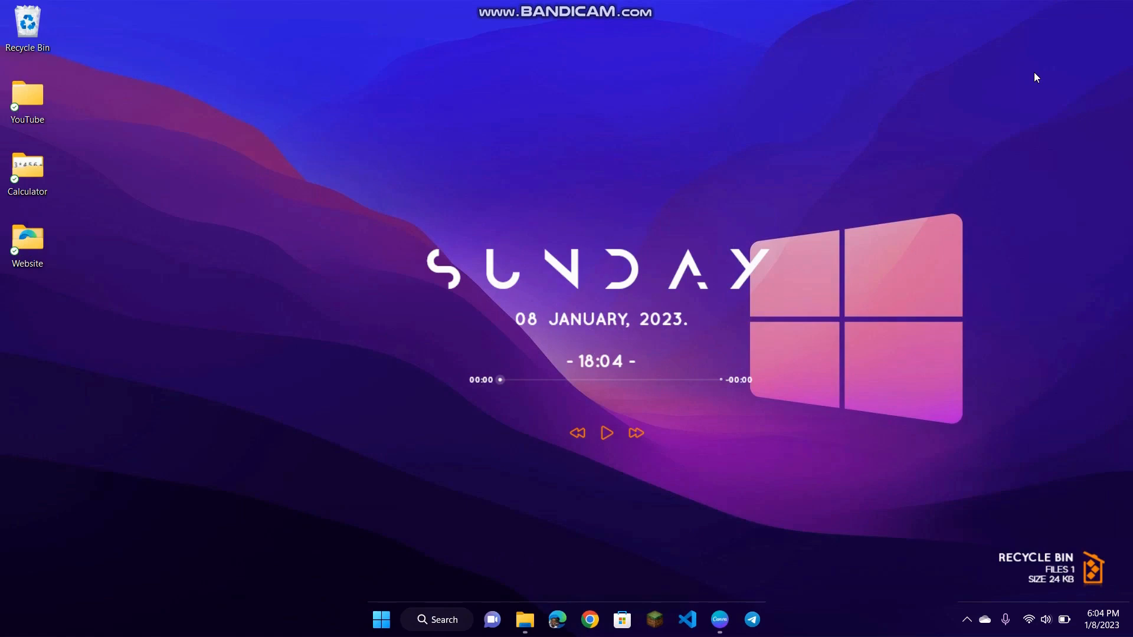
# - Switch to Canva and look through the video formats and templates offered on the home page
pyautogui.click(719, 618)
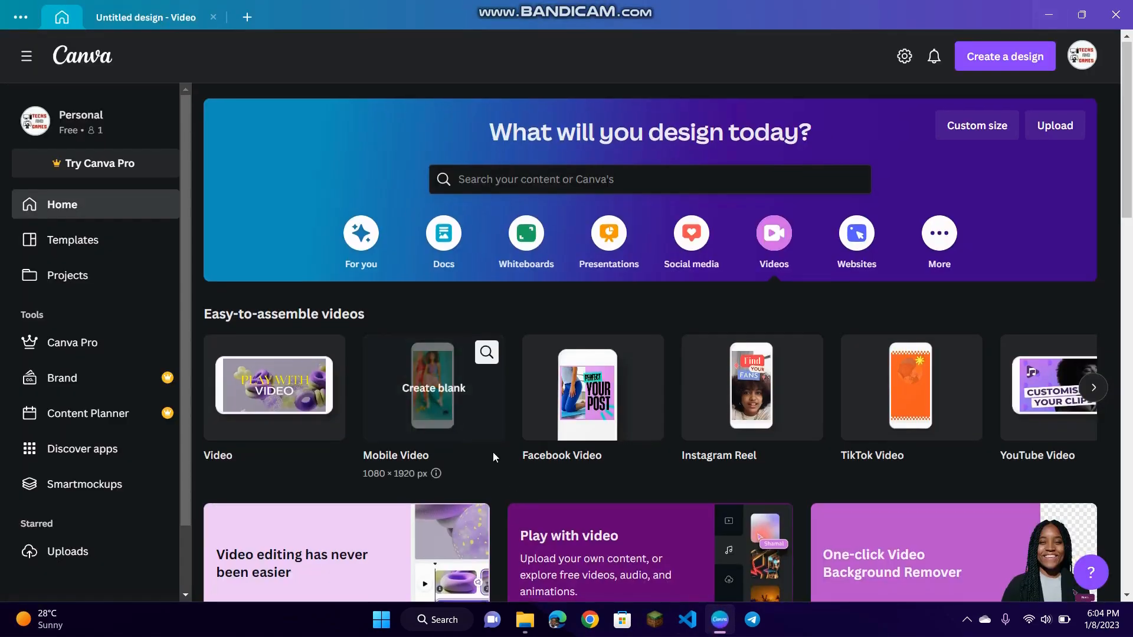
pyautogui.scroll(-8, 493, 452)
pyautogui.scroll(-4, 494, 452)
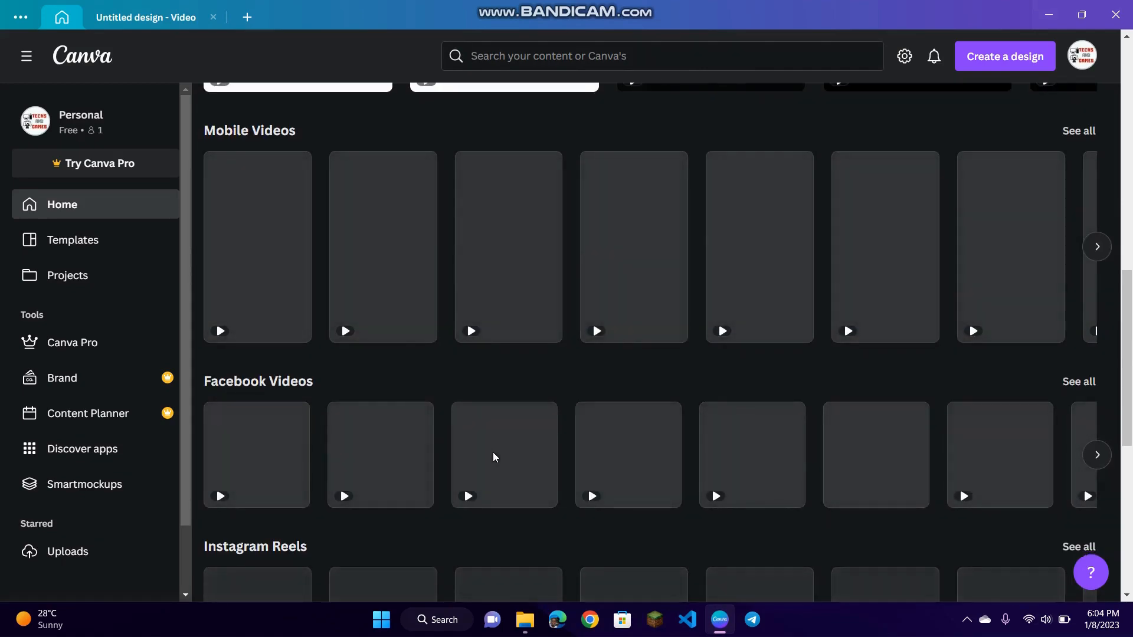
pyautogui.scroll(12, 493, 452)
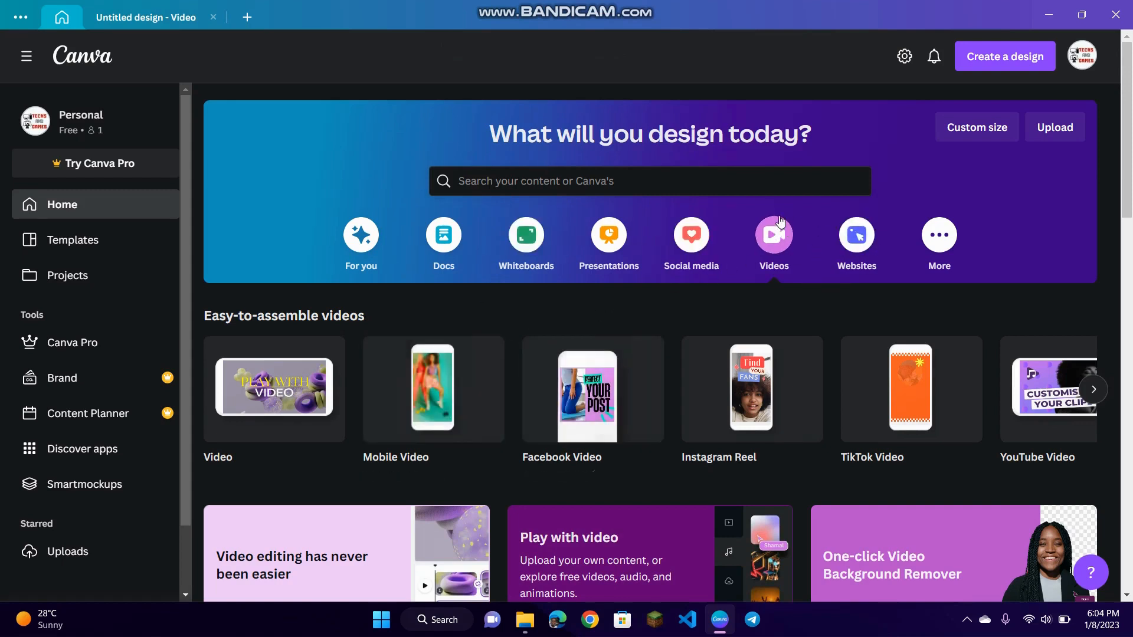
pyautogui.scroll(-1, 594, 376)
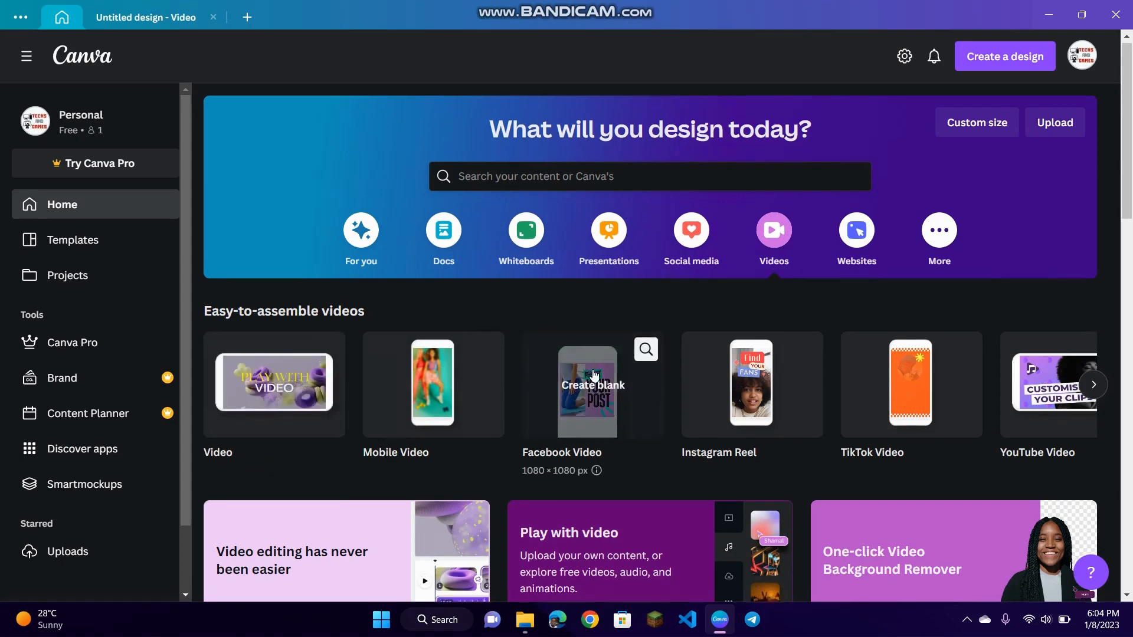
pyautogui.scroll(-10, 594, 376)
pyautogui.scroll(10, 594, 376)
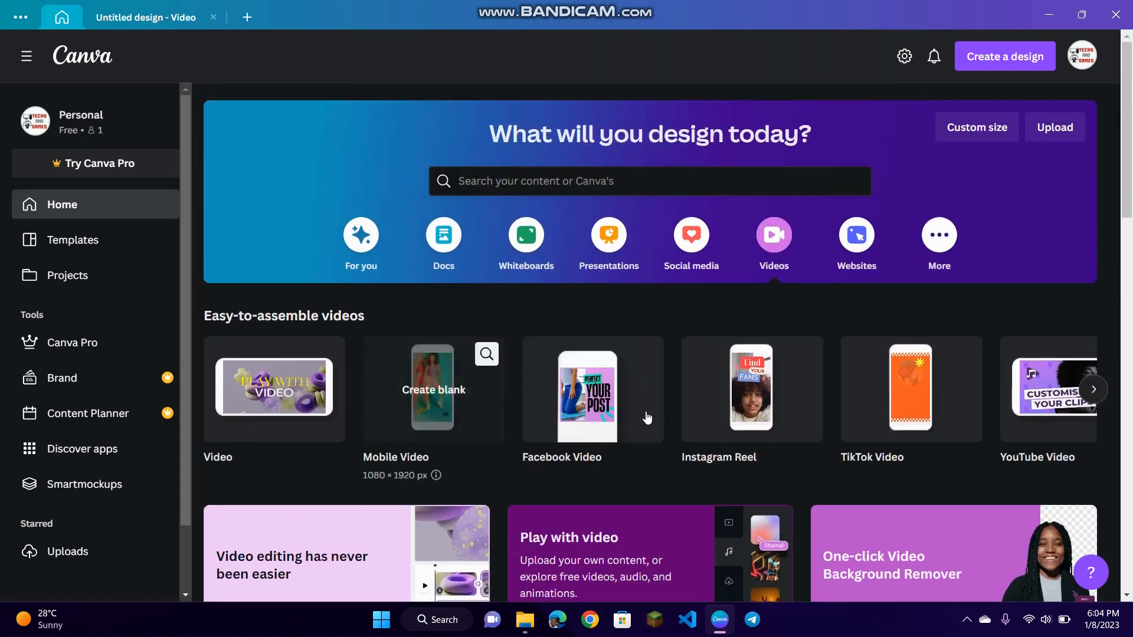
pyautogui.hscroll(5, 648, 418)
pyautogui.hscroll(-5, 647, 419)
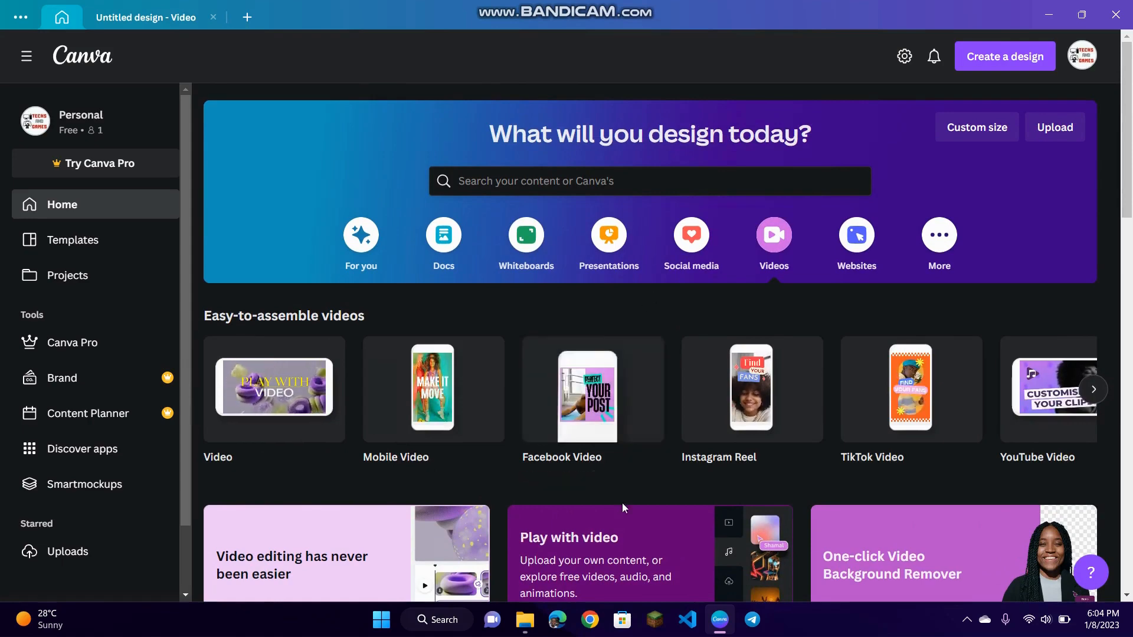
pyautogui.scroll(-10, 623, 506)
pyautogui.scroll(10, 622, 506)
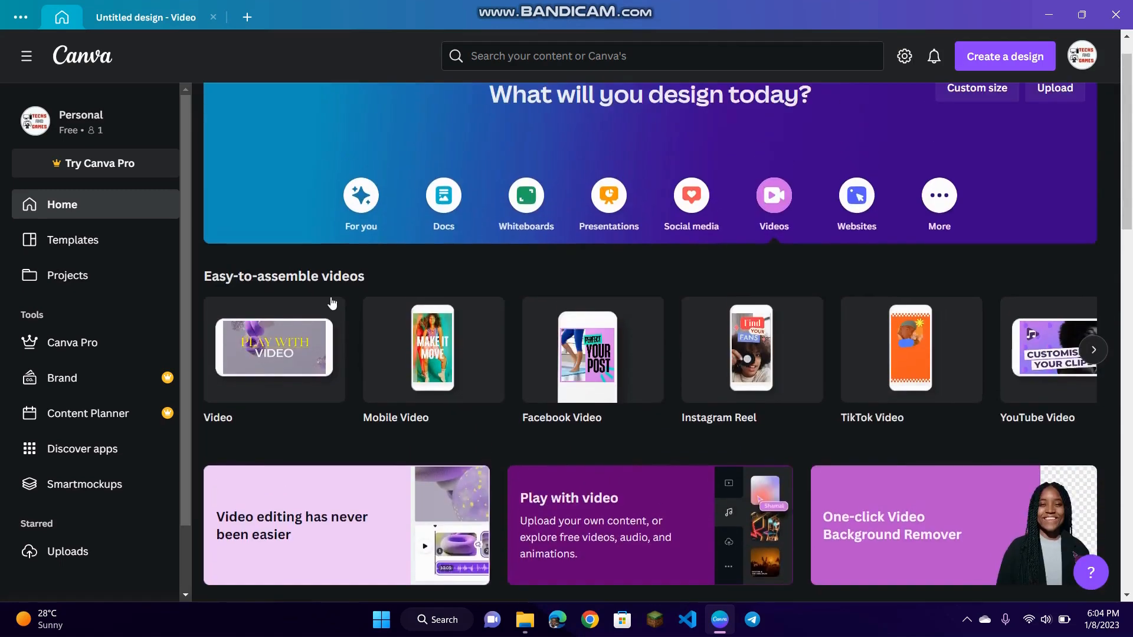
# - Open the untitled video design and add the uploaded audio bgm.mp3 at the start of the timeline
pyautogui.click(158, 18)
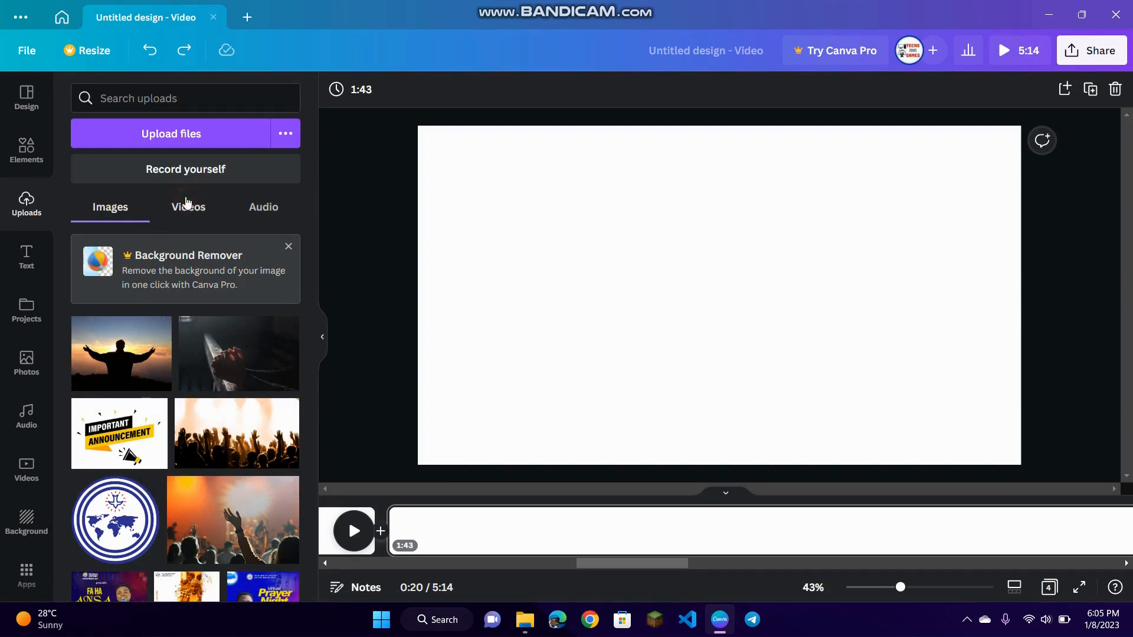
pyautogui.click(186, 202)
pyautogui.click(272, 203)
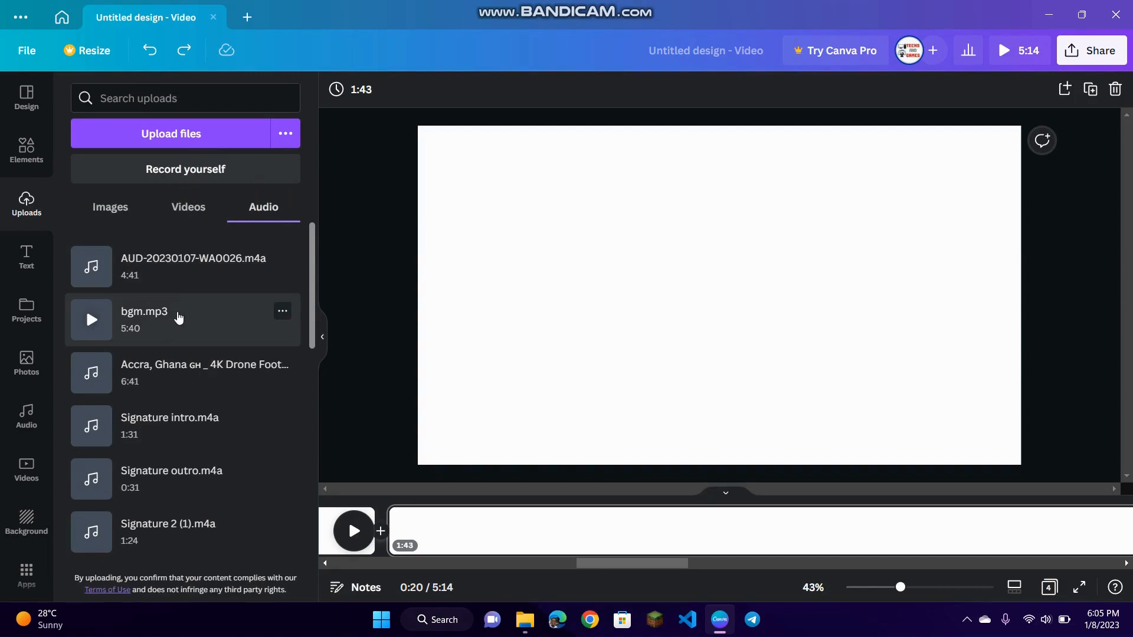
pyautogui.hscroll(-5, 476, 513)
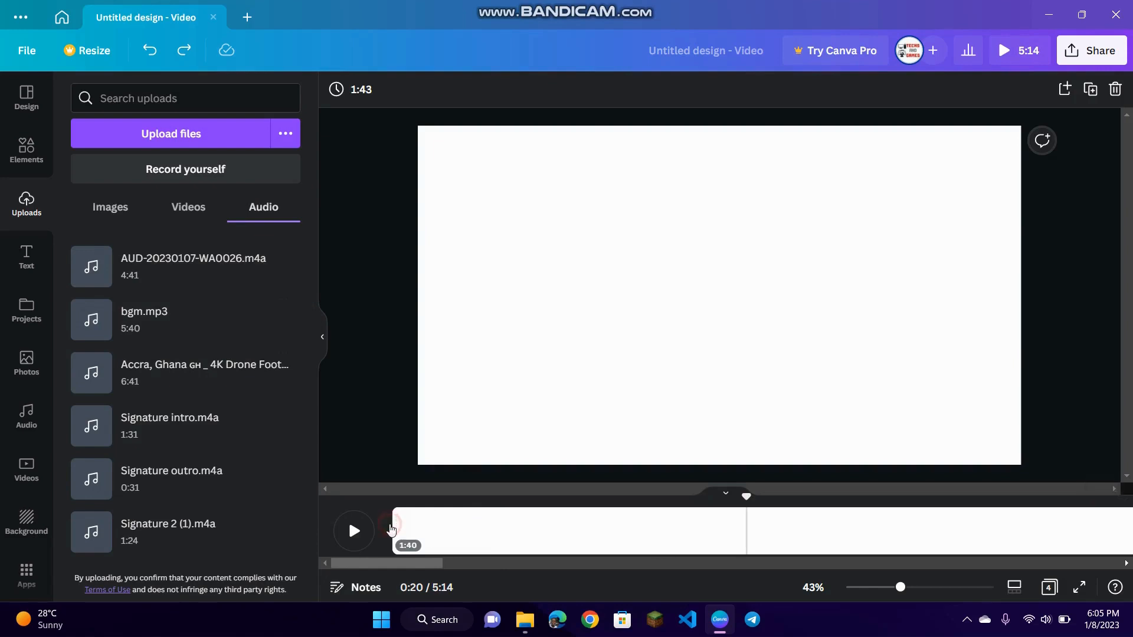
pyautogui.click(391, 529)
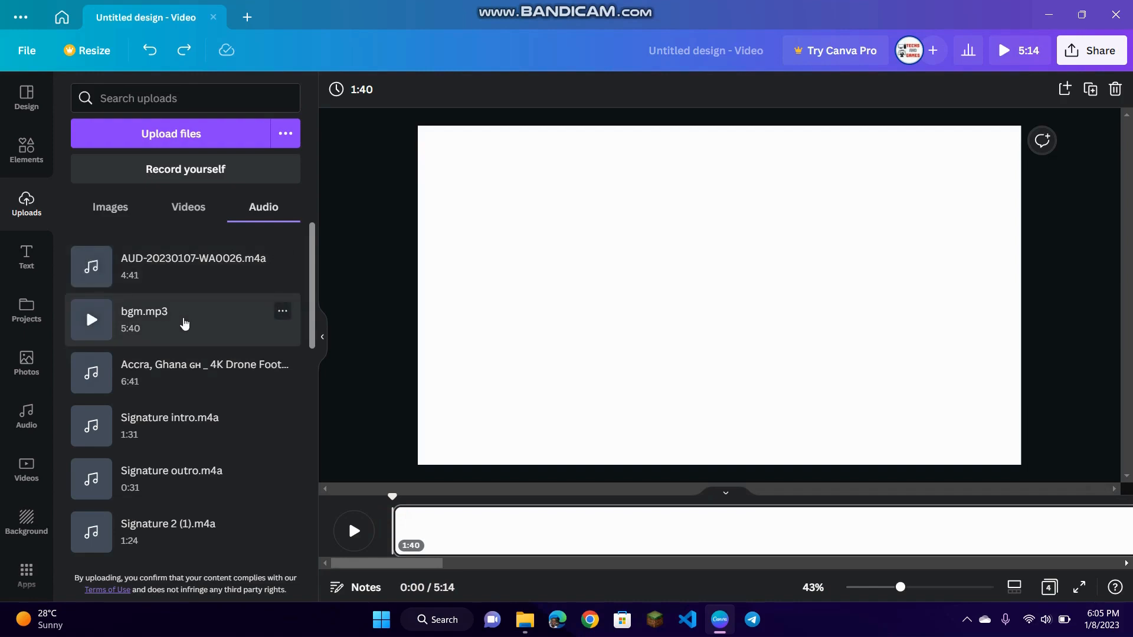
pyautogui.click(184, 323)
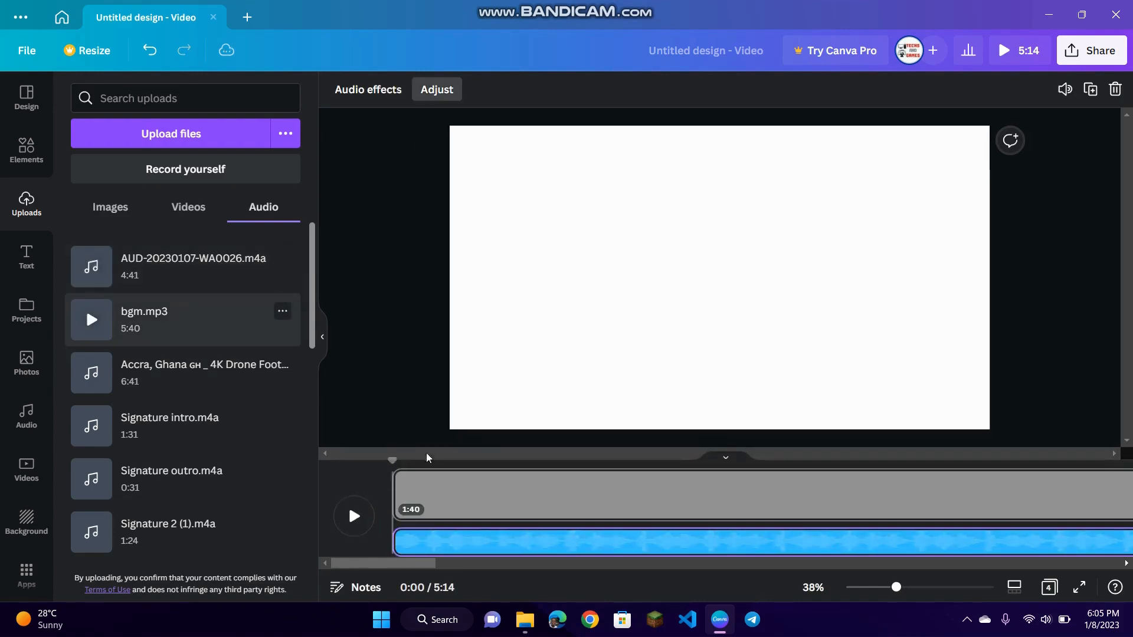
# - Play the opening seconds of the background music and return the playhead to the start of the timeline
pyautogui.click(452, 499)
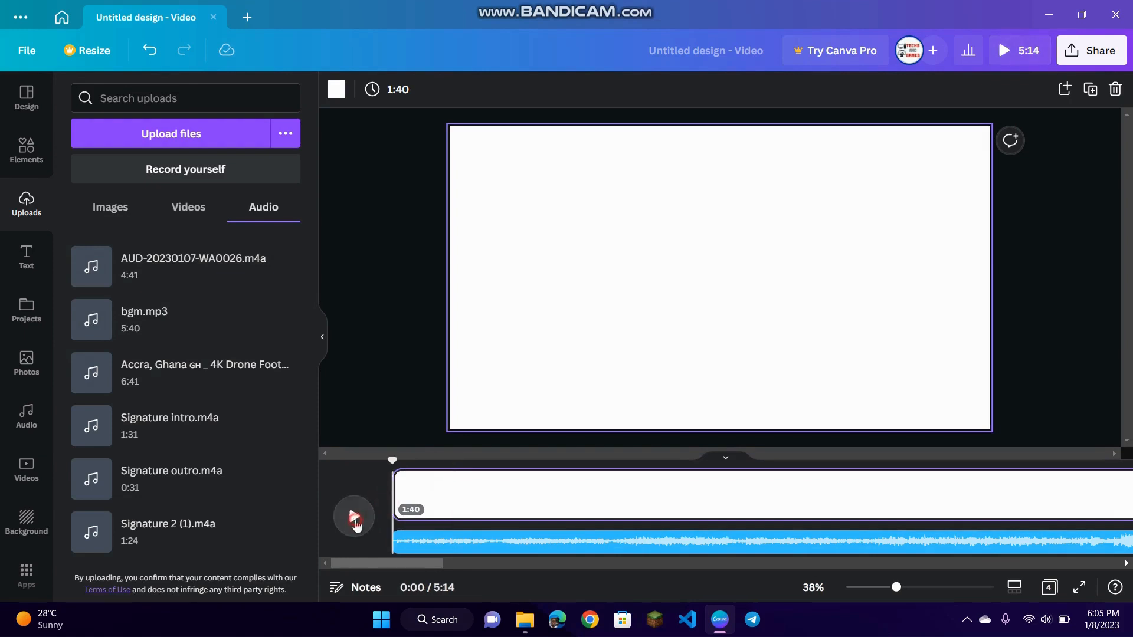
pyautogui.click(354, 517)
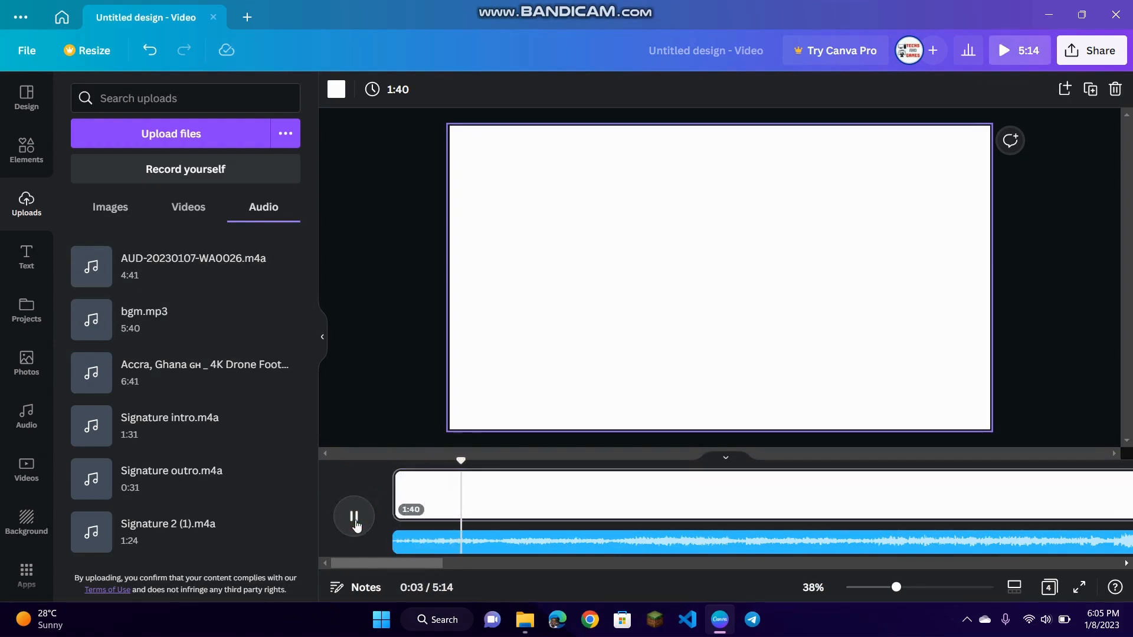
pyautogui.click(354, 517)
pyautogui.moveTo(479, 464); pyautogui.dragTo(392, 461)
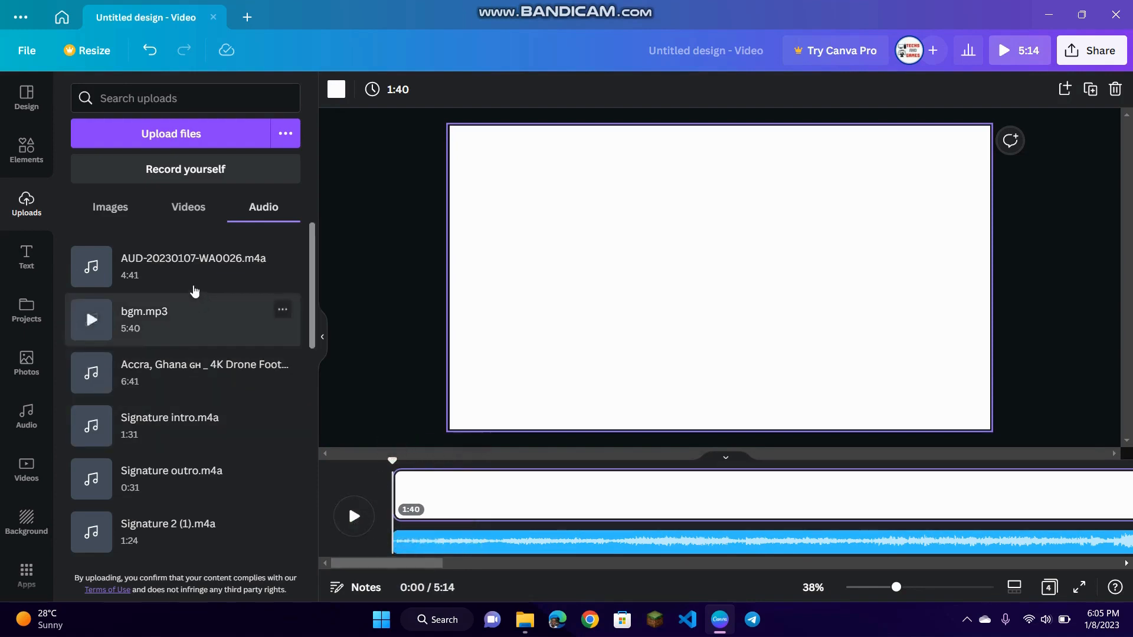
# - Add the uploaded audio AUD-20230107-WA0026.m4a as a second track from the start of the timeline
pyautogui.click(194, 291)
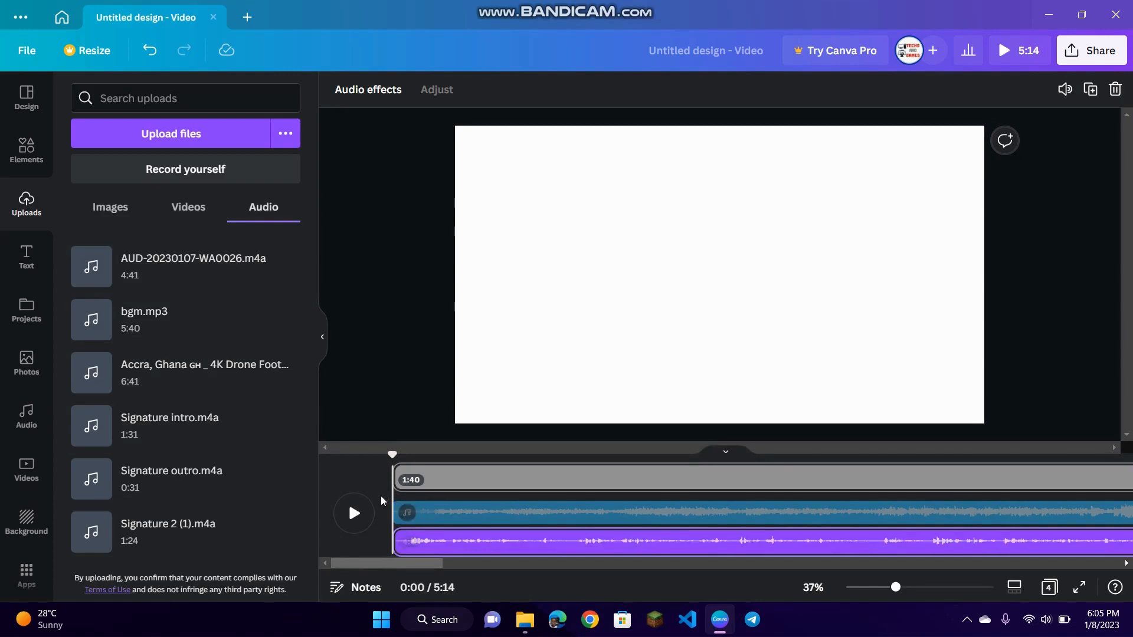
pyautogui.click(429, 475)
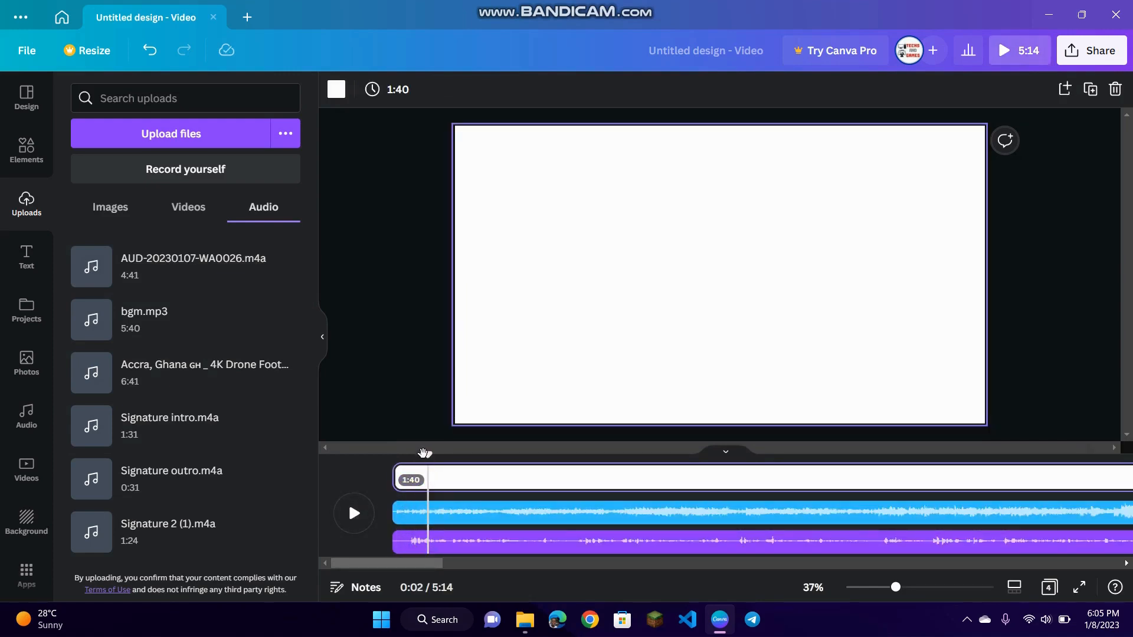
pyautogui.moveTo(424, 455); pyautogui.dragTo(388, 457)
# - Lower the volume of the background music track to 10
pyautogui.click(444, 512)
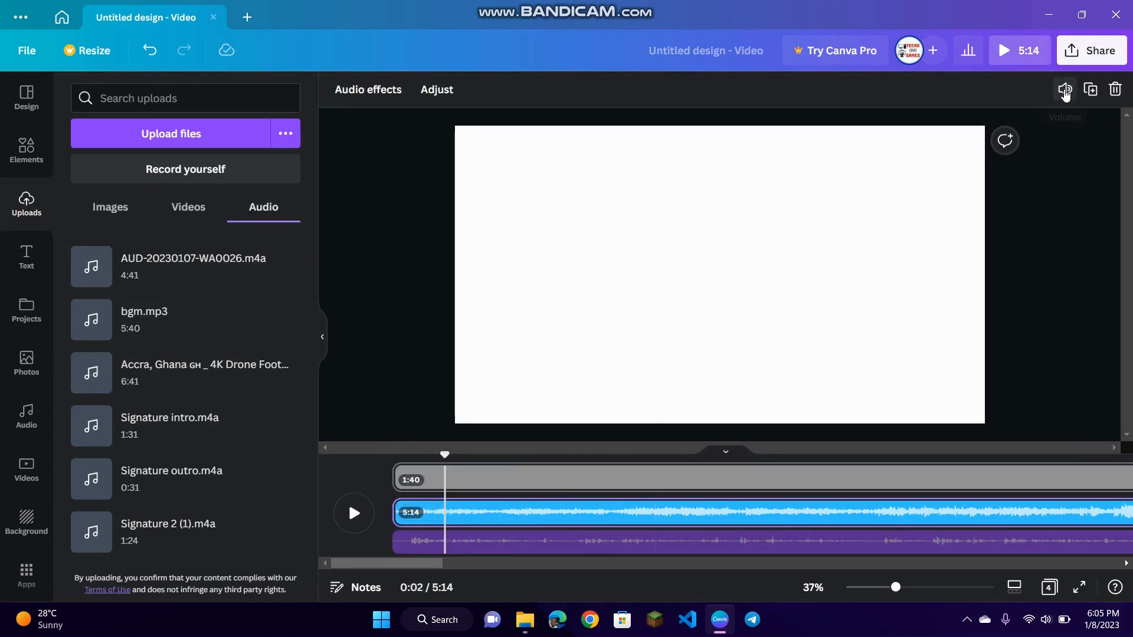
pyautogui.click(1059, 95)
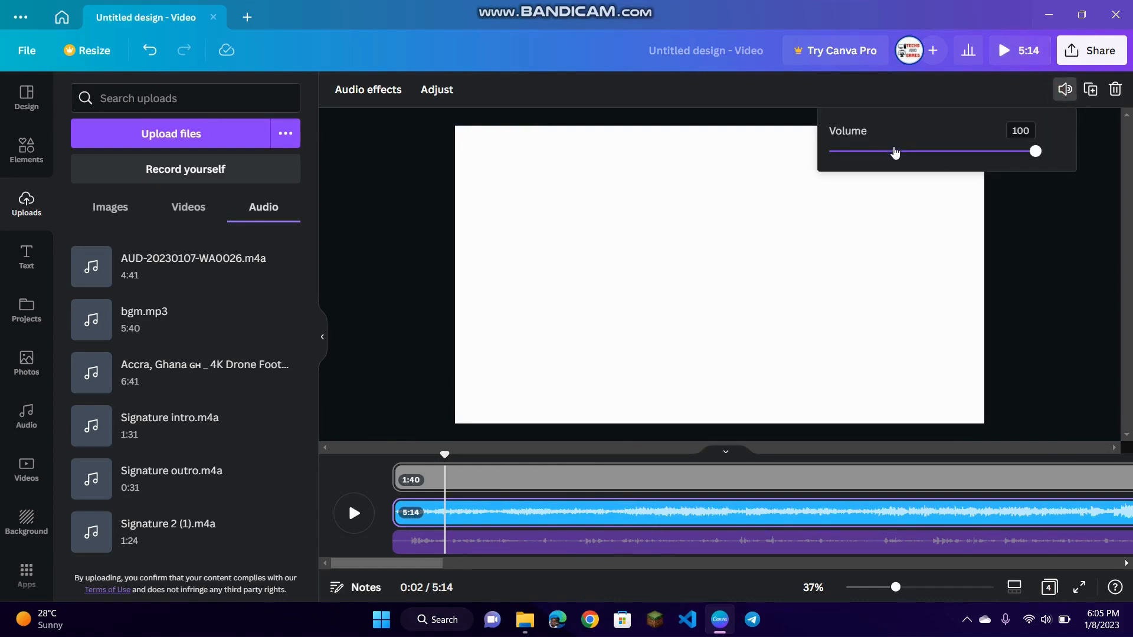
pyautogui.moveTo(865, 152); pyautogui.dragTo(850, 154)
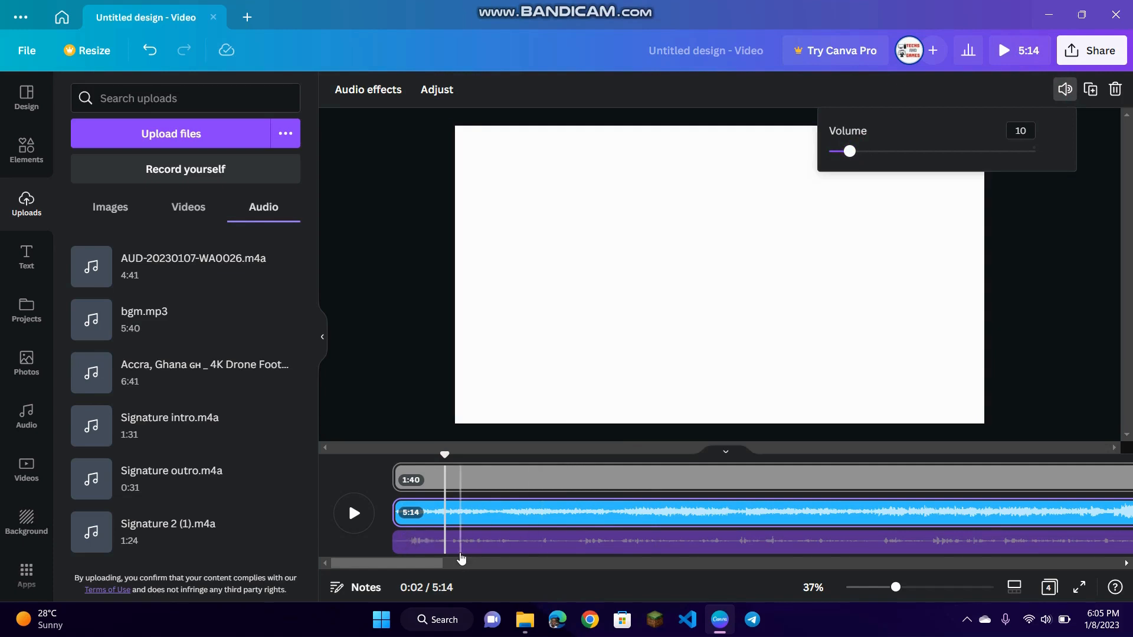
# - Play both audio tracks from the start up to 0:13 and split the first page at that point
pyautogui.click(461, 551)
pyautogui.moveTo(461, 555); pyautogui.dragTo(428, 472)
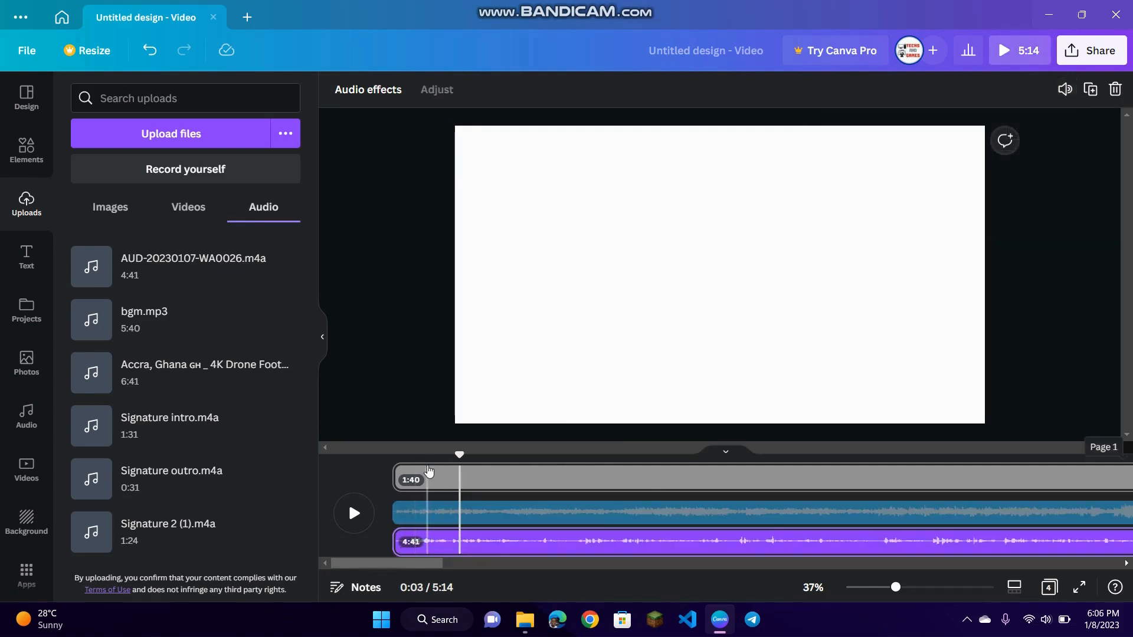
pyautogui.click(478, 458)
pyautogui.moveTo(478, 458); pyautogui.dragTo(387, 487)
pyautogui.click(455, 397)
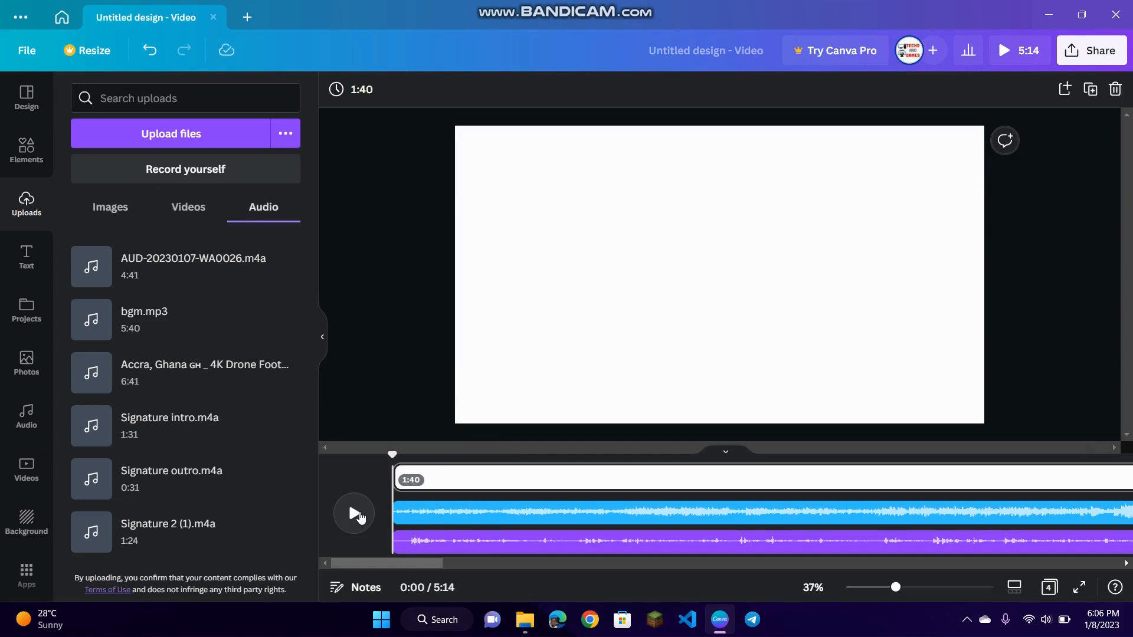
pyautogui.click(355, 514)
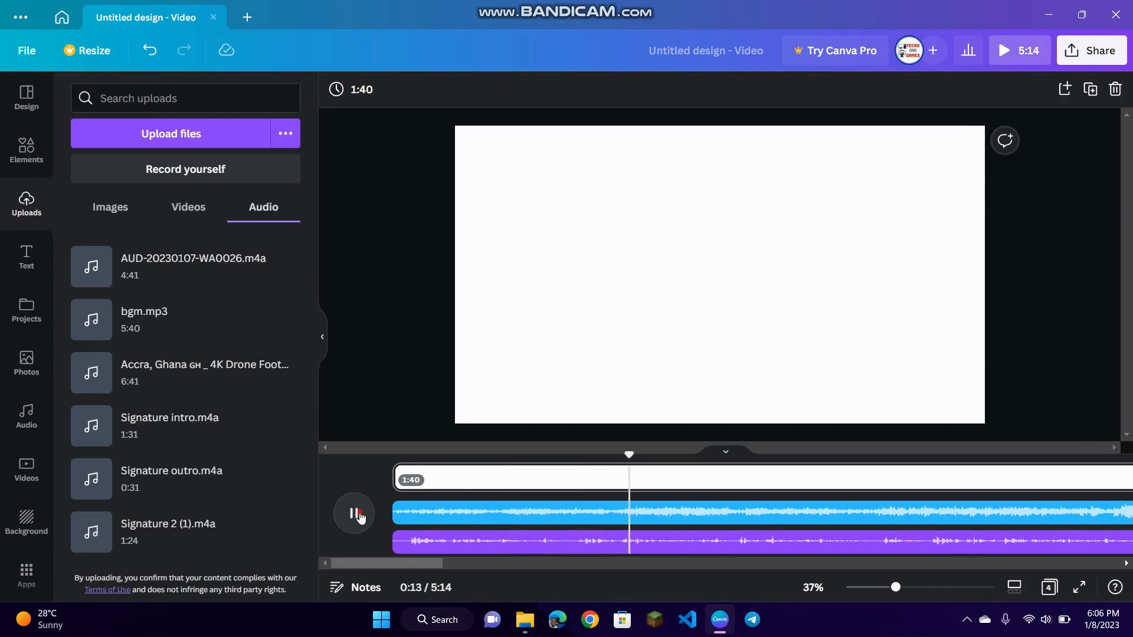
pyautogui.click(356, 513)
pyautogui.rightClick(633, 485)
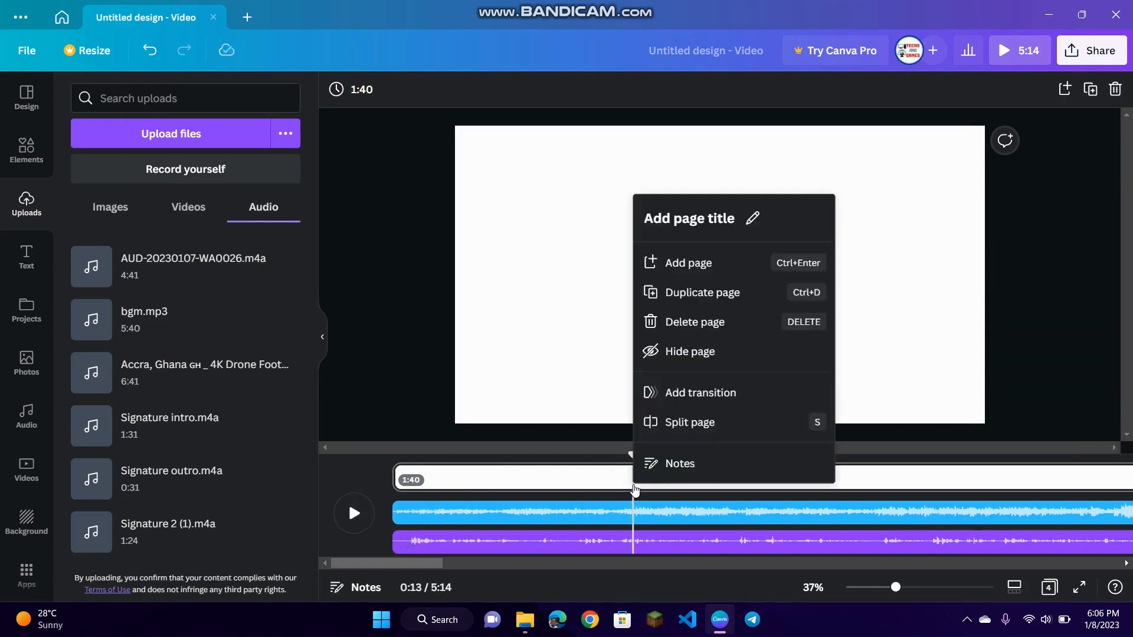
pyautogui.click(697, 433)
pyautogui.hscroll(-5, 364, 522)
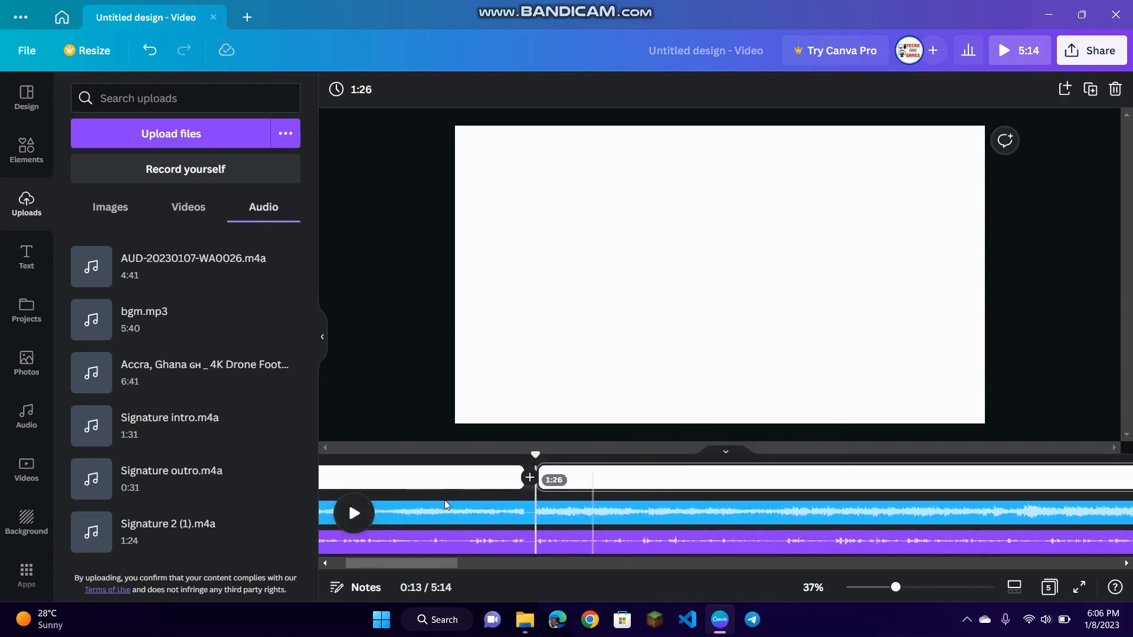
# - Add the uploaded orange concert photo with the raised hand to the first page, enlarging and positioning it to cover the page
pyautogui.click(457, 483)
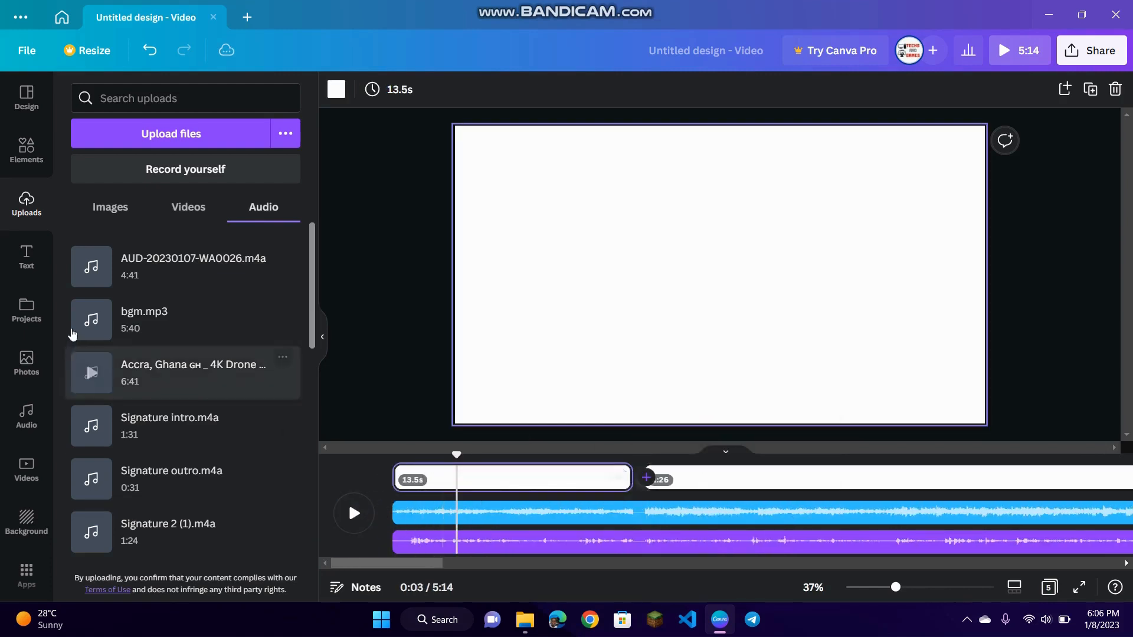
pyautogui.click(188, 206)
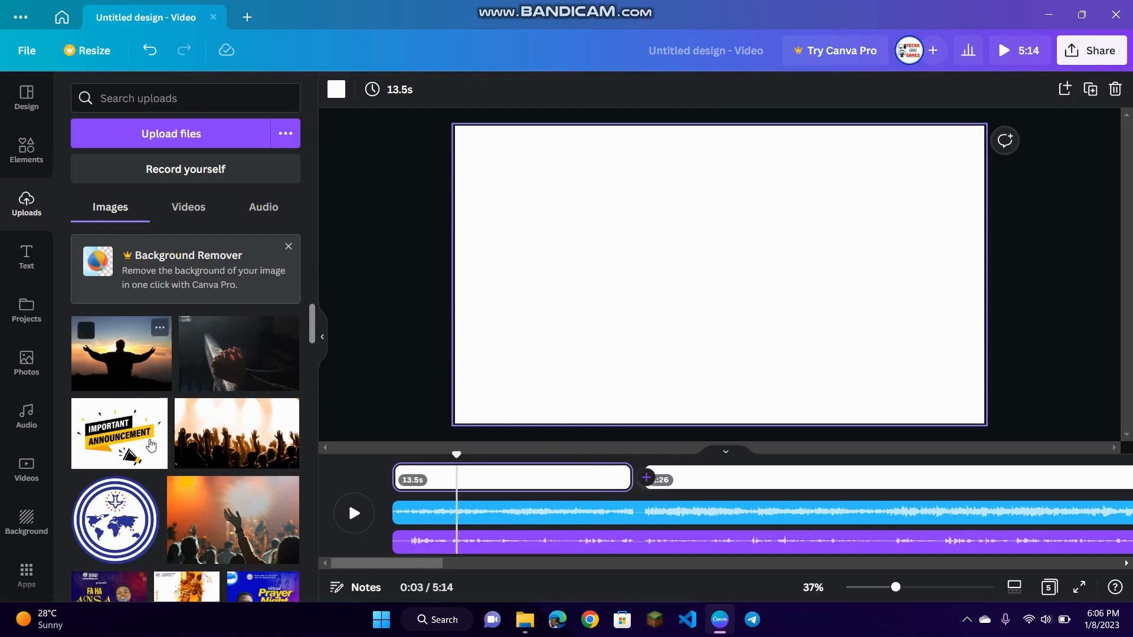
pyautogui.click(231, 508)
pyautogui.moveTo(575, 380); pyautogui.dragTo(439, 457)
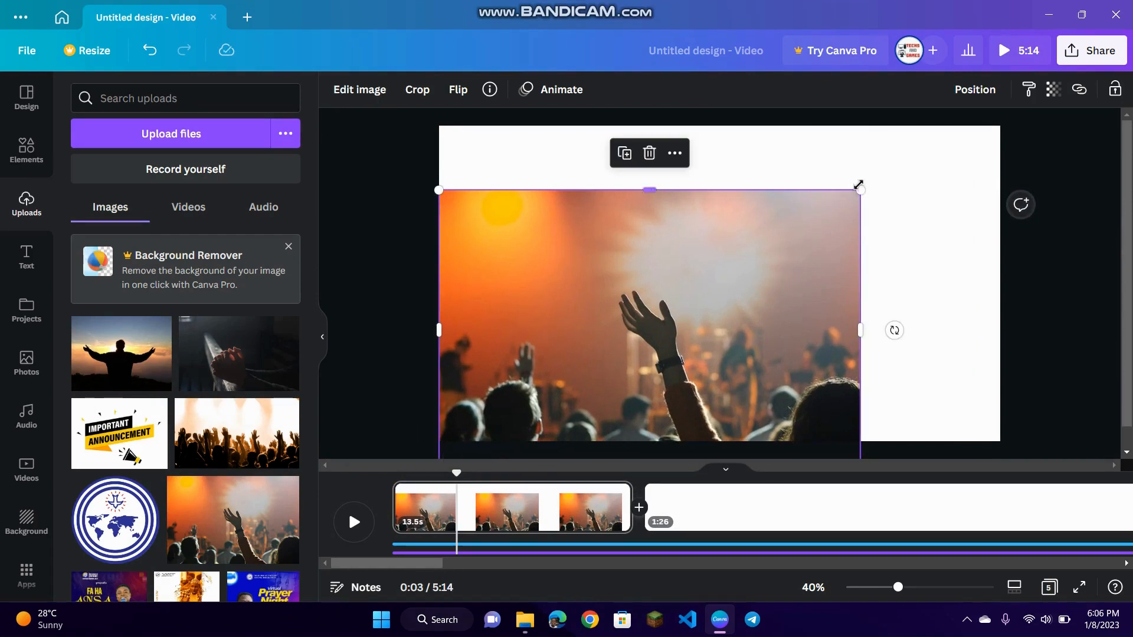
pyautogui.moveTo(861, 187); pyautogui.dragTo(1074, 125)
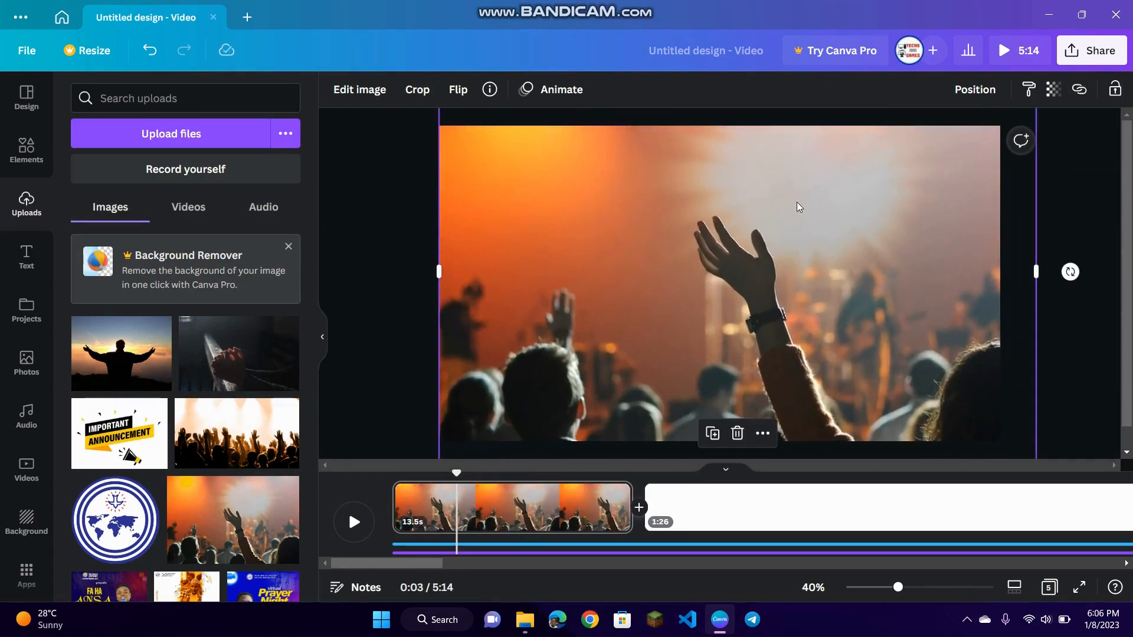
pyautogui.moveTo(560, 313); pyautogui.dragTo(560, 301)
# - Slightly increase the blur of the concert photo on the first page
pyautogui.click(380, 93)
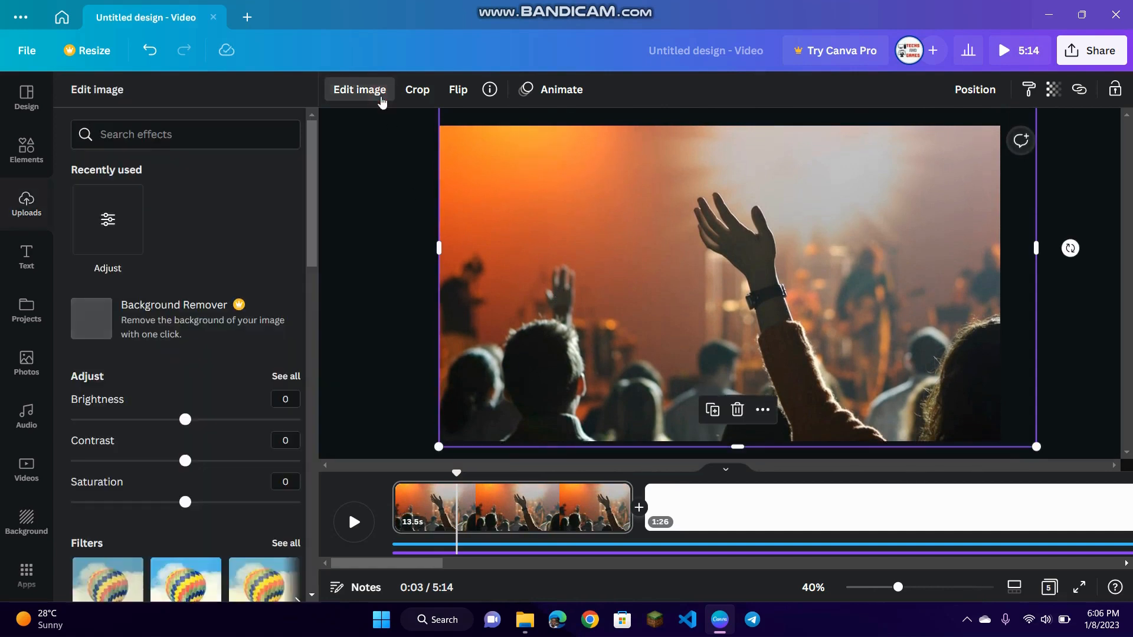
pyautogui.click(102, 220)
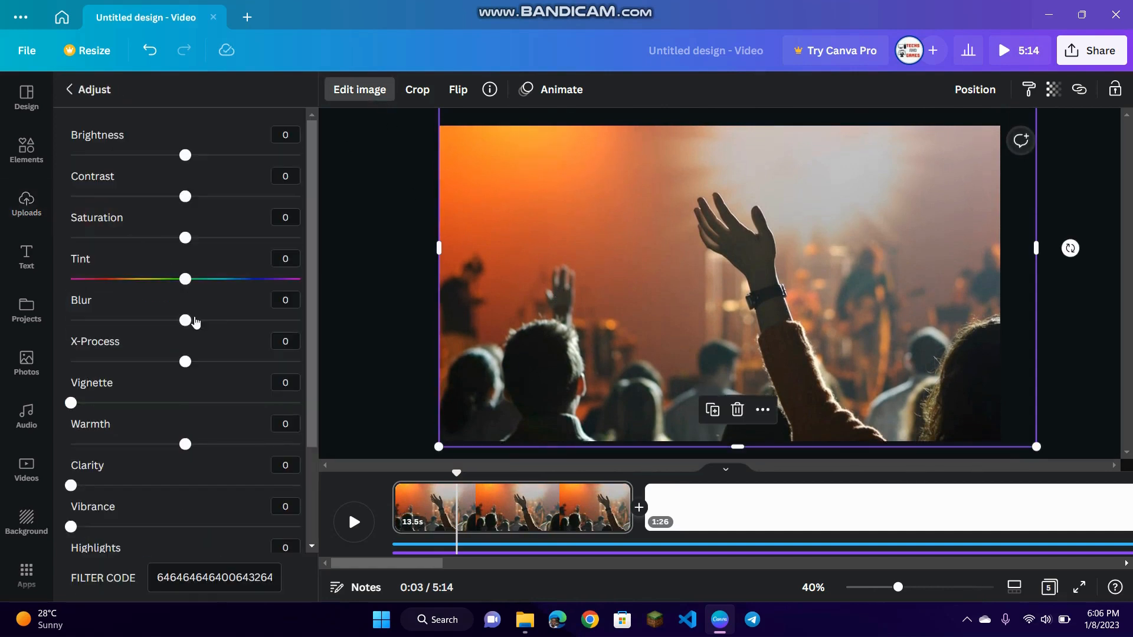
pyautogui.click(195, 320)
pyautogui.click(364, 311)
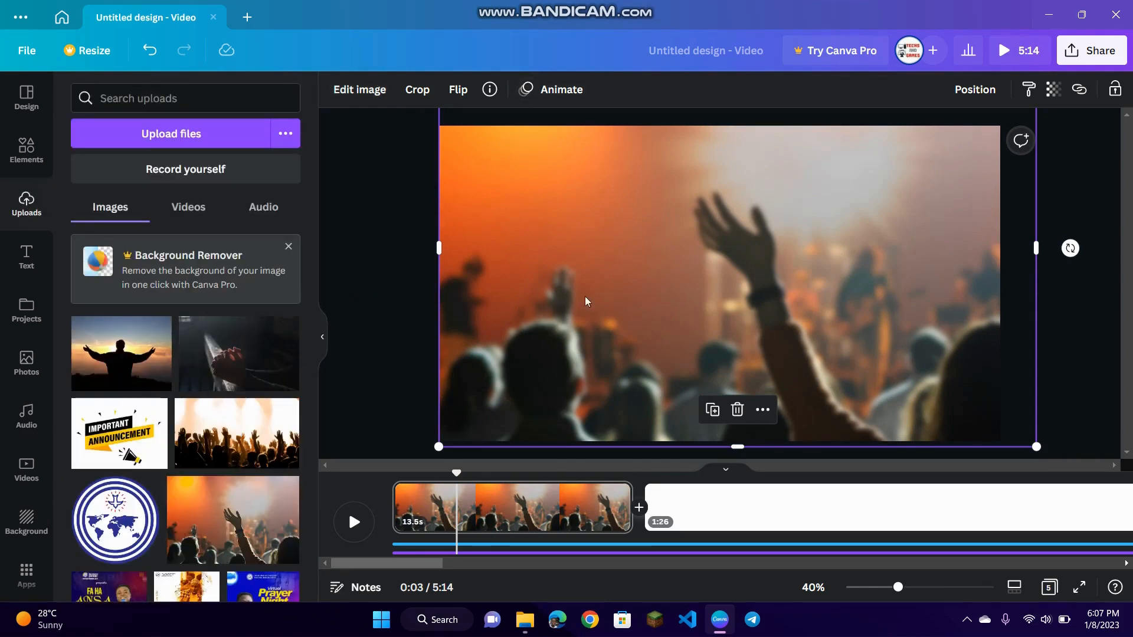
# - Add the uploaded round blue world-map logo to the first page, enlarge it and centre it over the blurred photo
pyautogui.click(115, 504)
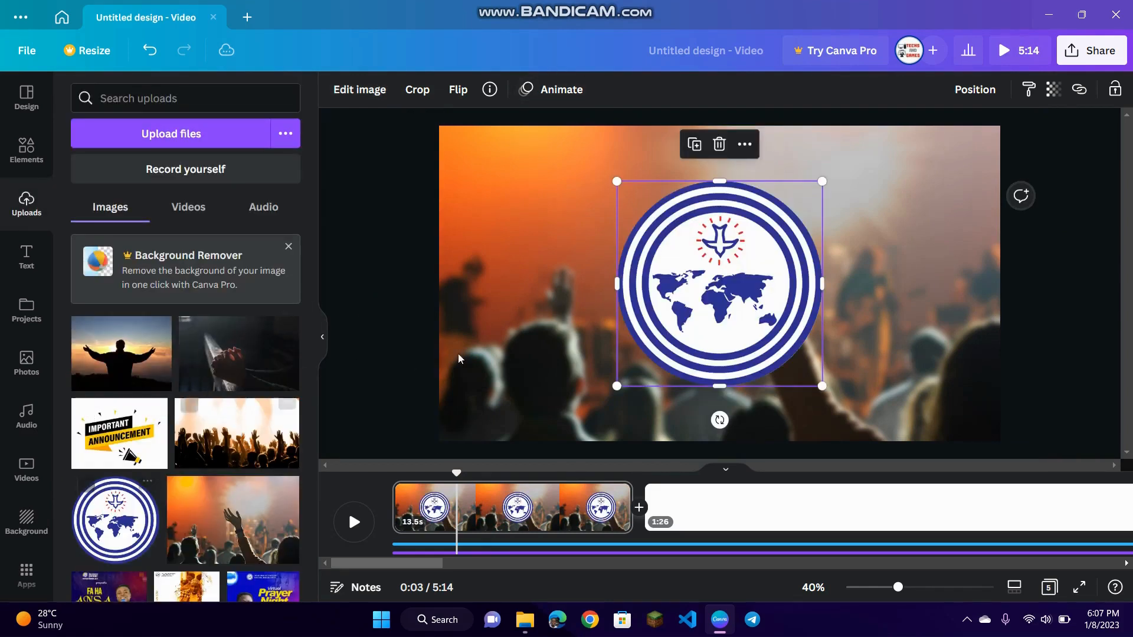
pyautogui.moveTo(617, 391); pyautogui.dragTo(562, 444)
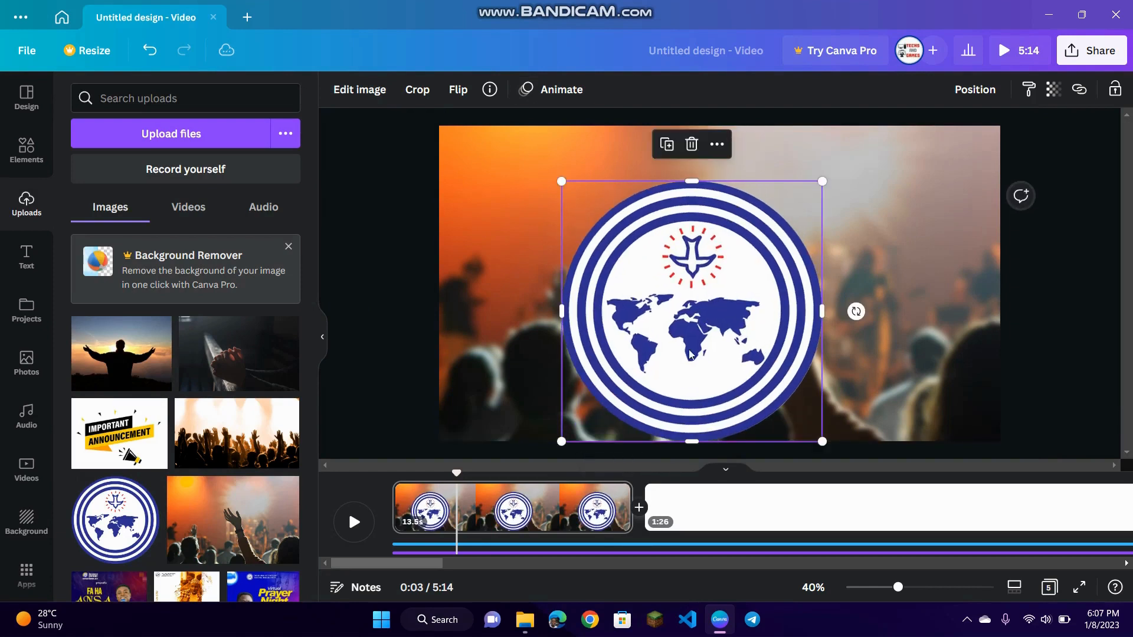
pyautogui.moveTo(689, 350); pyautogui.dragTo(717, 326)
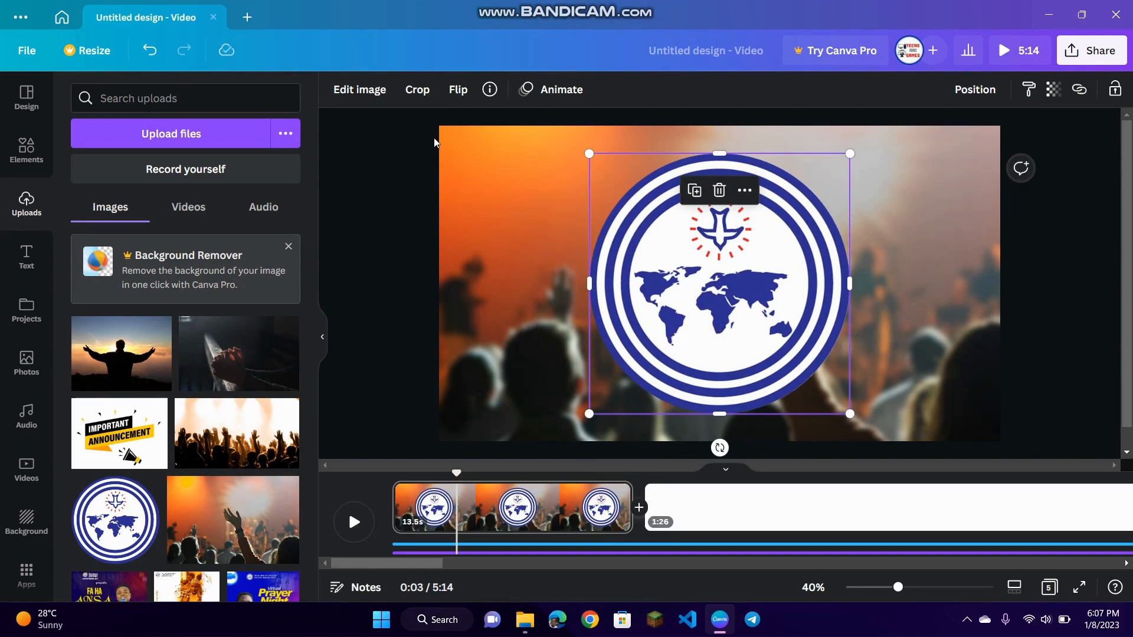
# - Apply the Breathe photo animation to the round logo
pyautogui.click(570, 87)
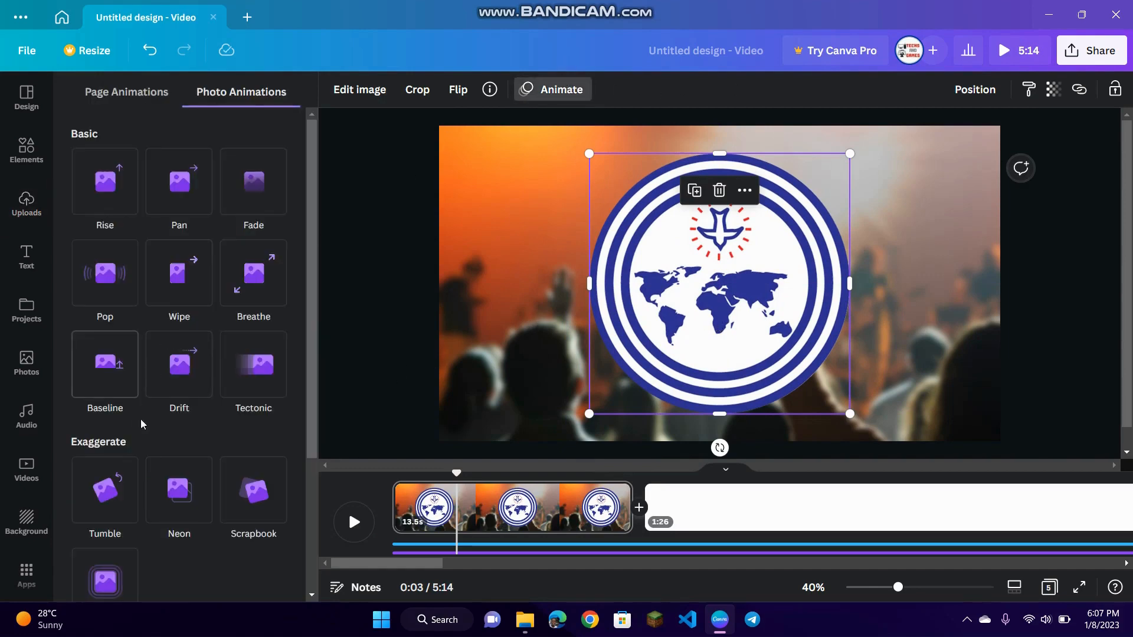
pyautogui.click(273, 270)
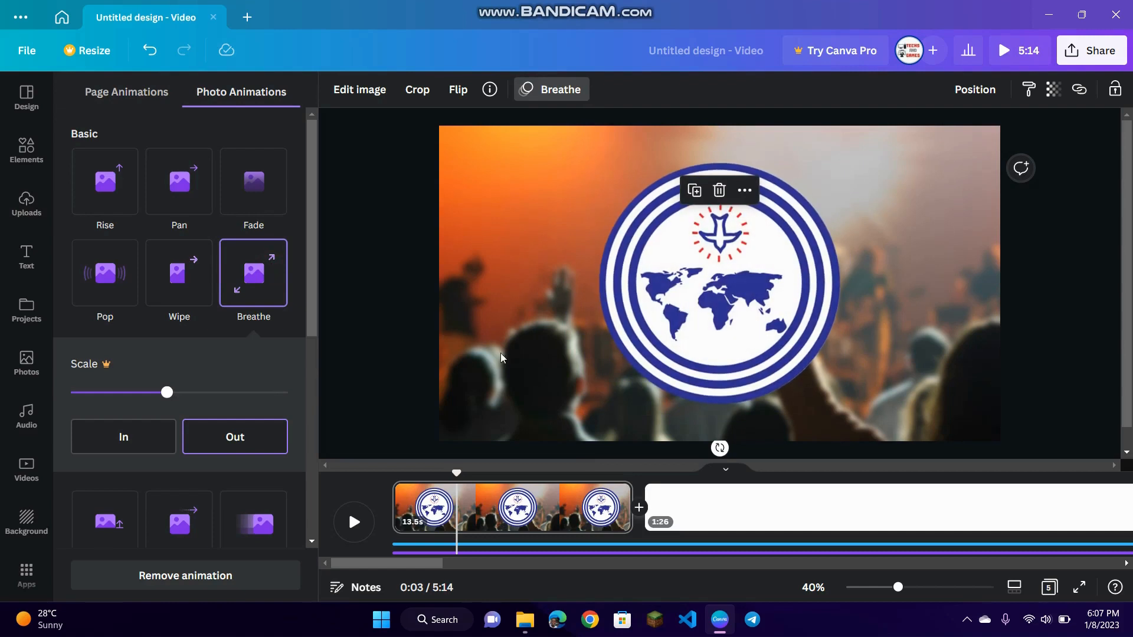
pyautogui.click(1059, 248)
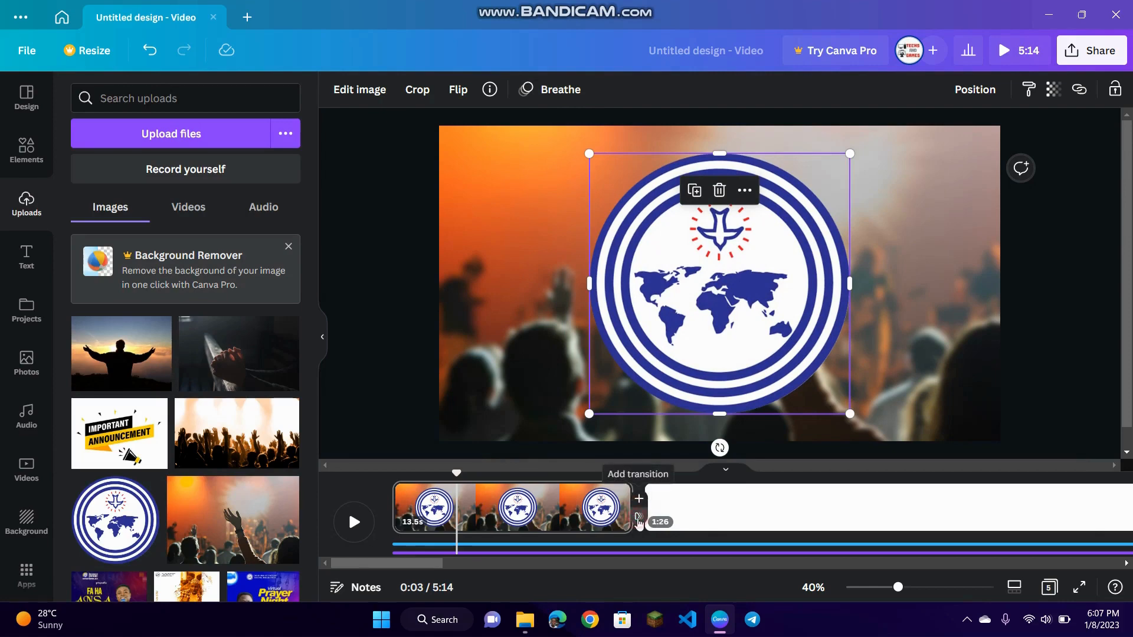
# - Add a Colour Wipe transition between the first two pages and split the second page at 0:14
pyautogui.click(638, 518)
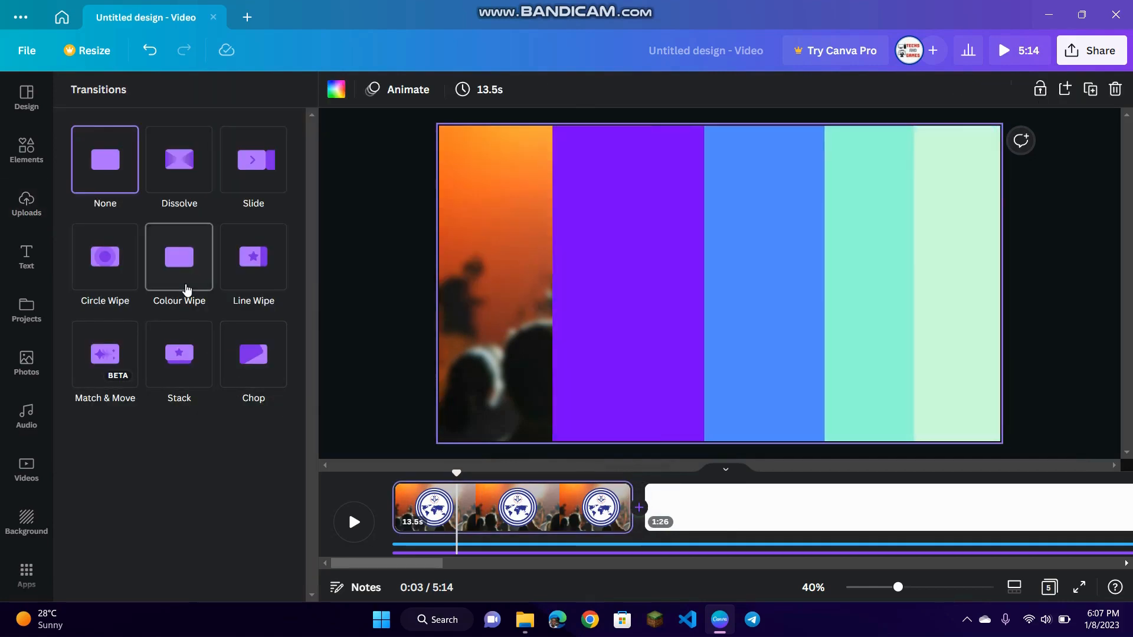
pyautogui.click(185, 289)
pyautogui.click(666, 504)
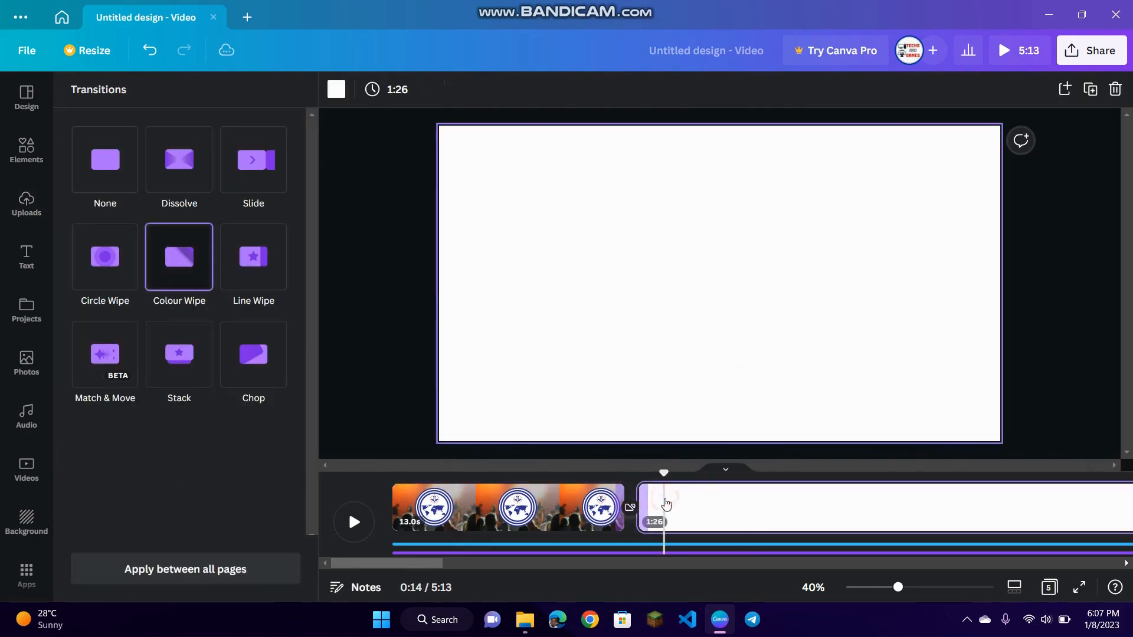
pyautogui.rightClick(666, 503)
pyautogui.click(707, 452)
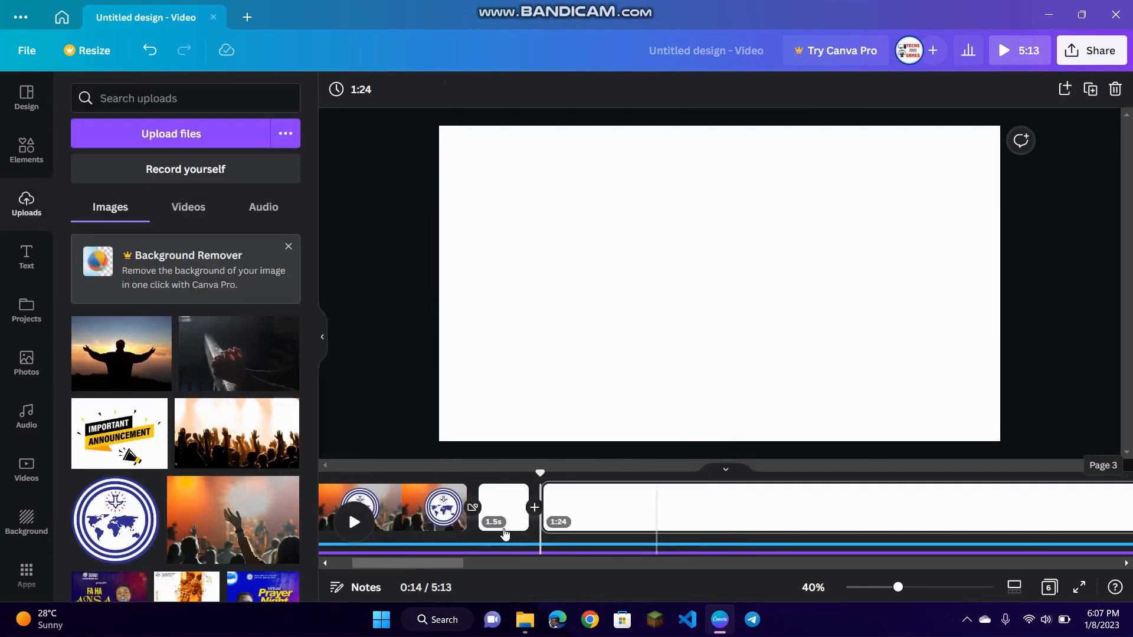
# - Add the recently used church outline graphic to the 1.5 s page and set its background to the pale pinkish-beige photo colour
pyautogui.click(504, 510)
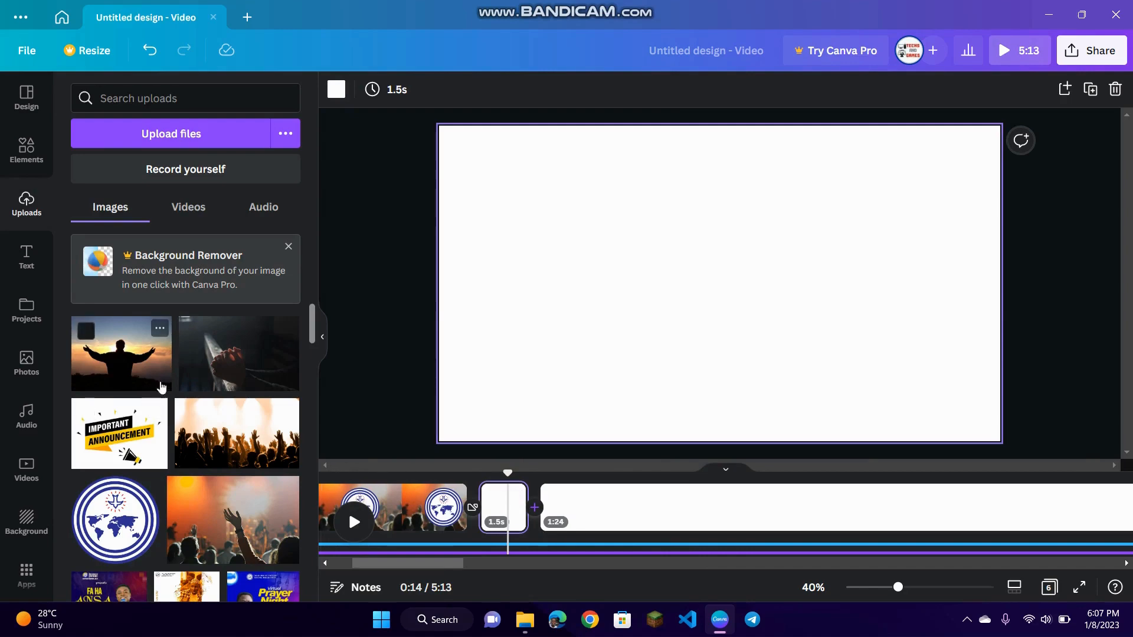
pyautogui.click(14, 155)
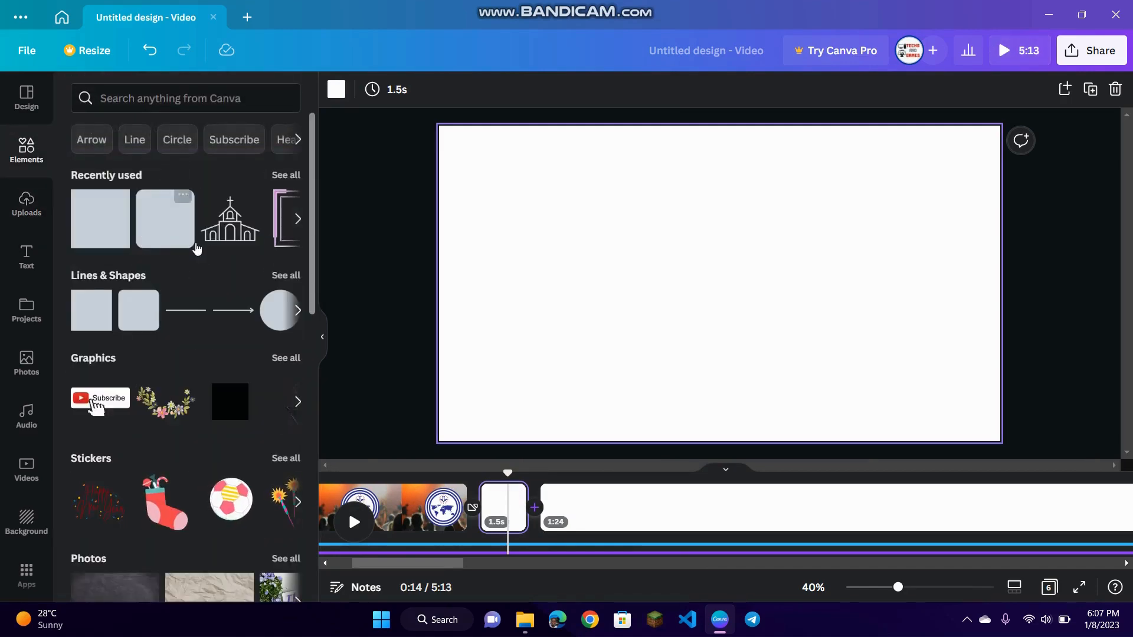
pyautogui.click(230, 221)
pyautogui.click(512, 242)
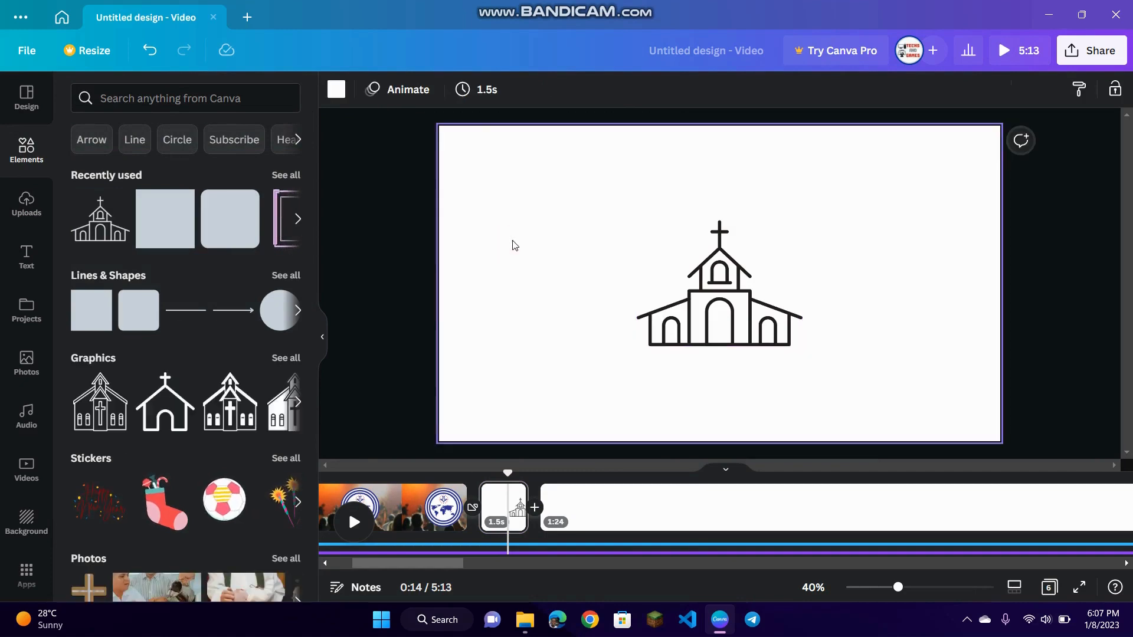
pyautogui.click(337, 89)
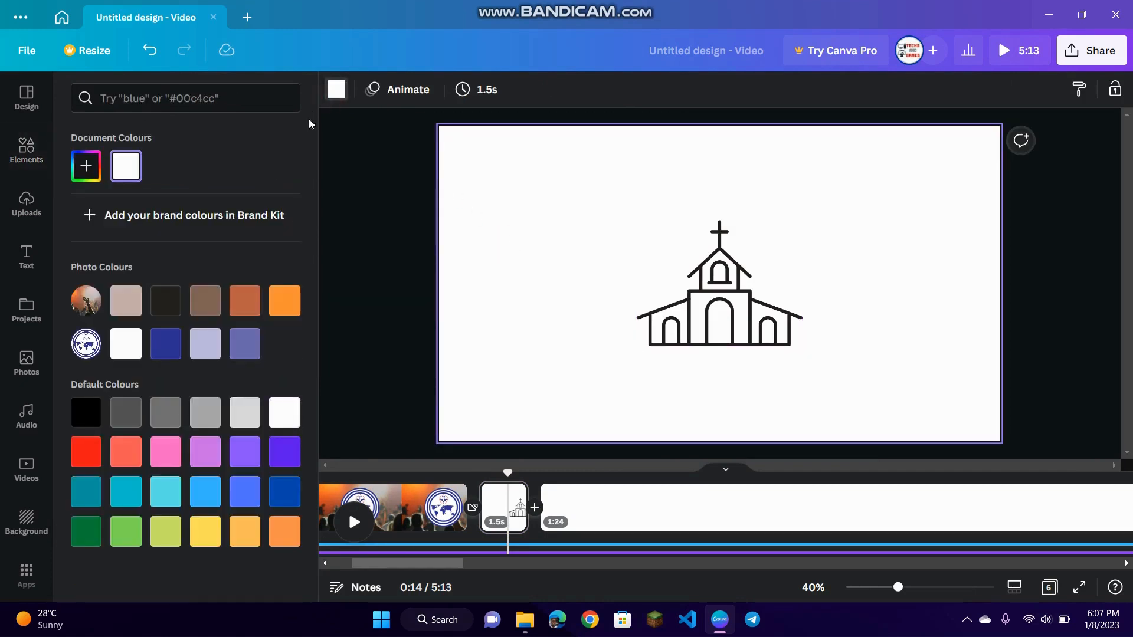
pyautogui.click(132, 311)
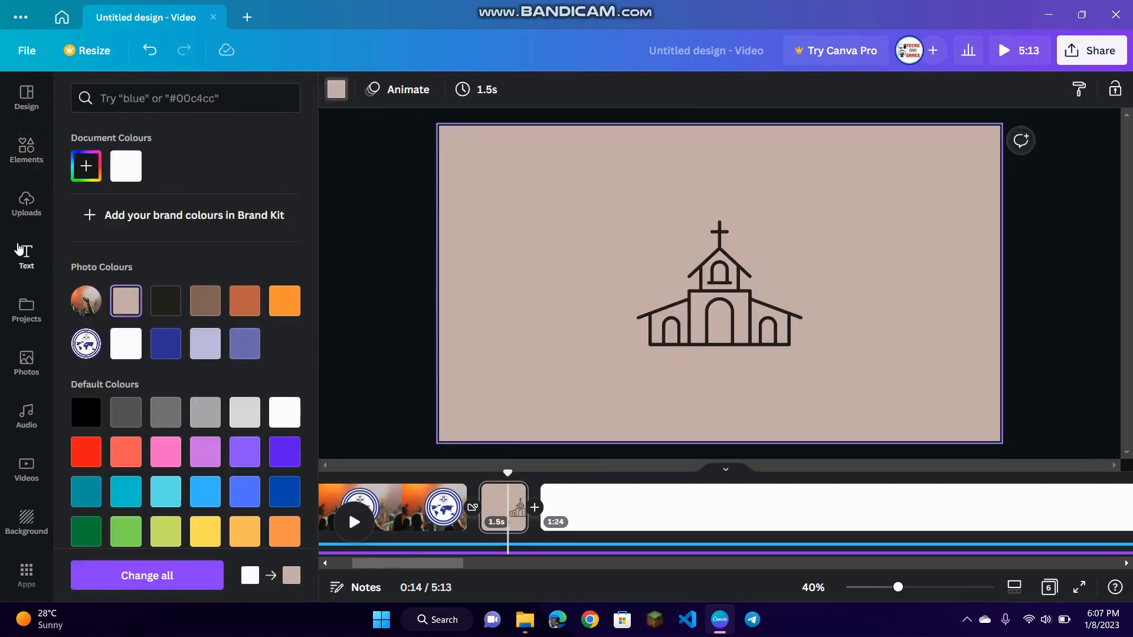
# - Add a heading reading "CMB" and place it centred just below the church graphic
pyautogui.click(19, 250)
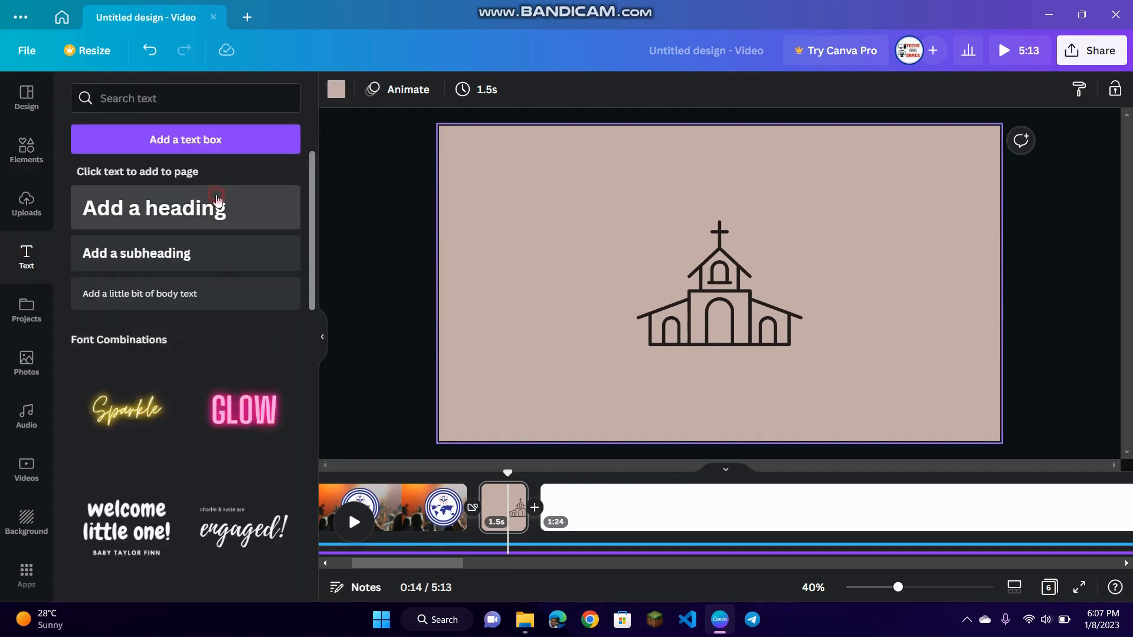
pyautogui.click(217, 200)
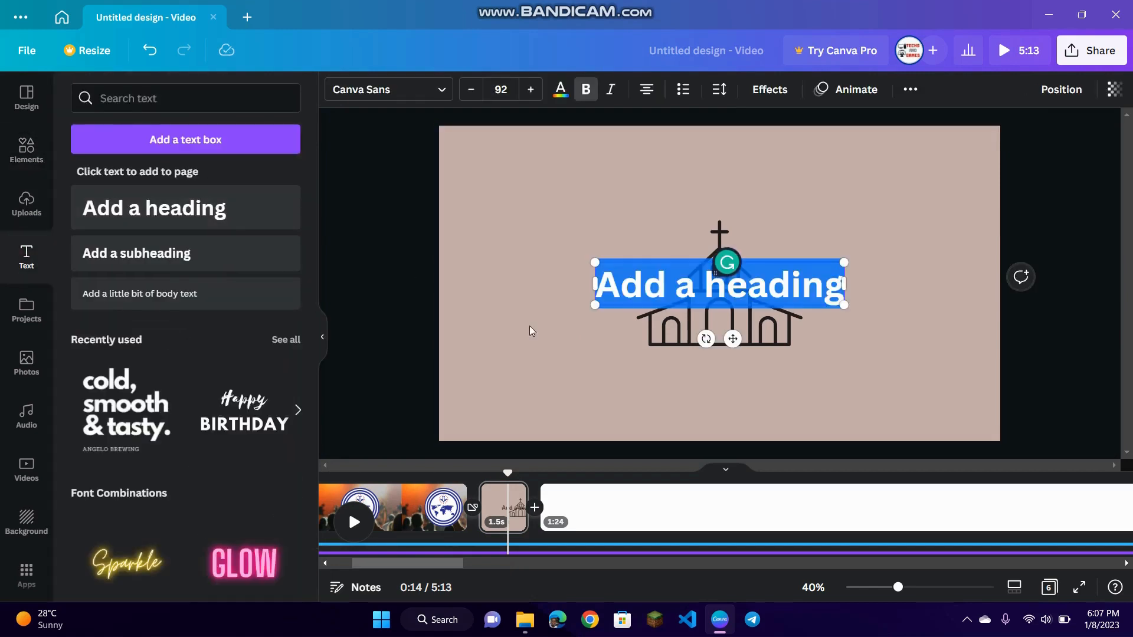
pyautogui.write('CMB')
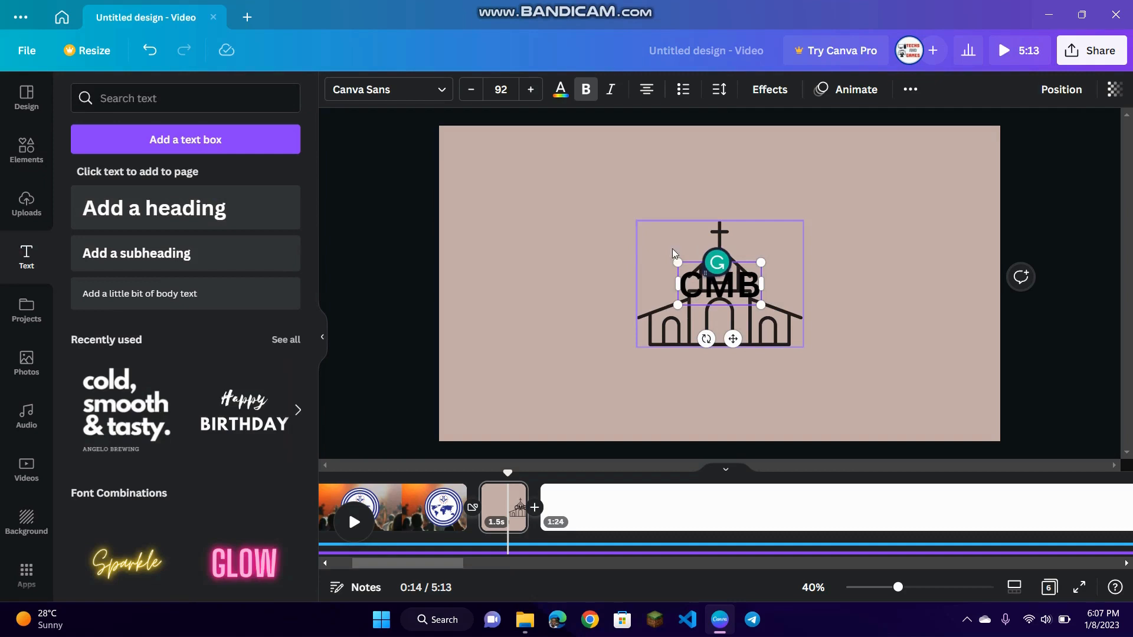
pyautogui.click(632, 252)
pyautogui.moveTo(710, 299); pyautogui.dragTo(714, 379)
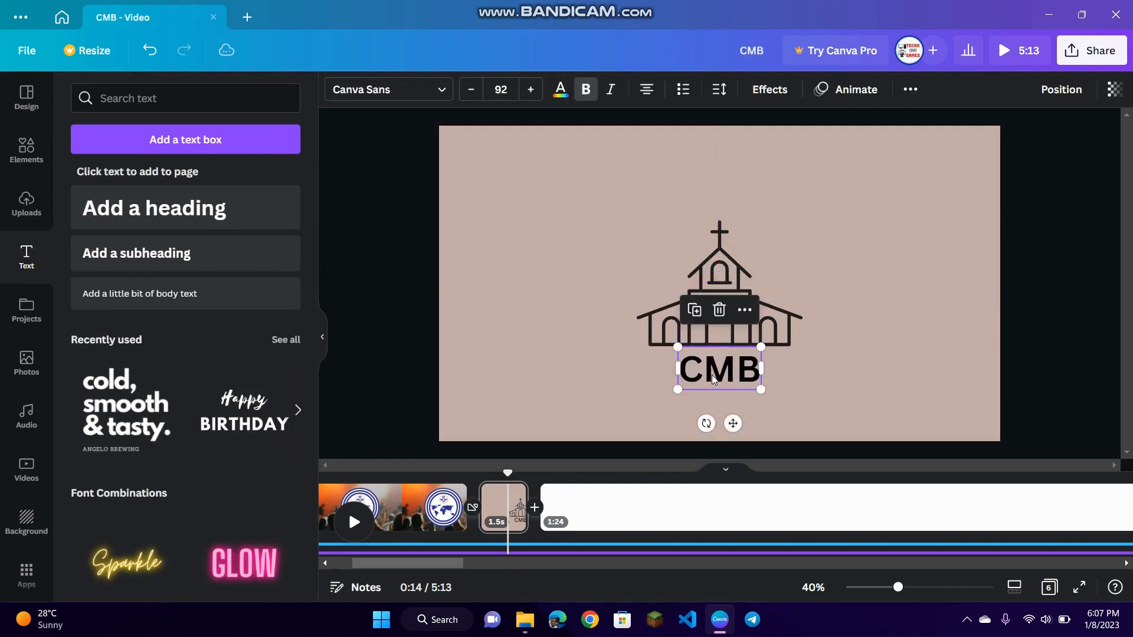
# - Colour the CMB heading white and move it slightly further below the church graphic
pyautogui.click(561, 90)
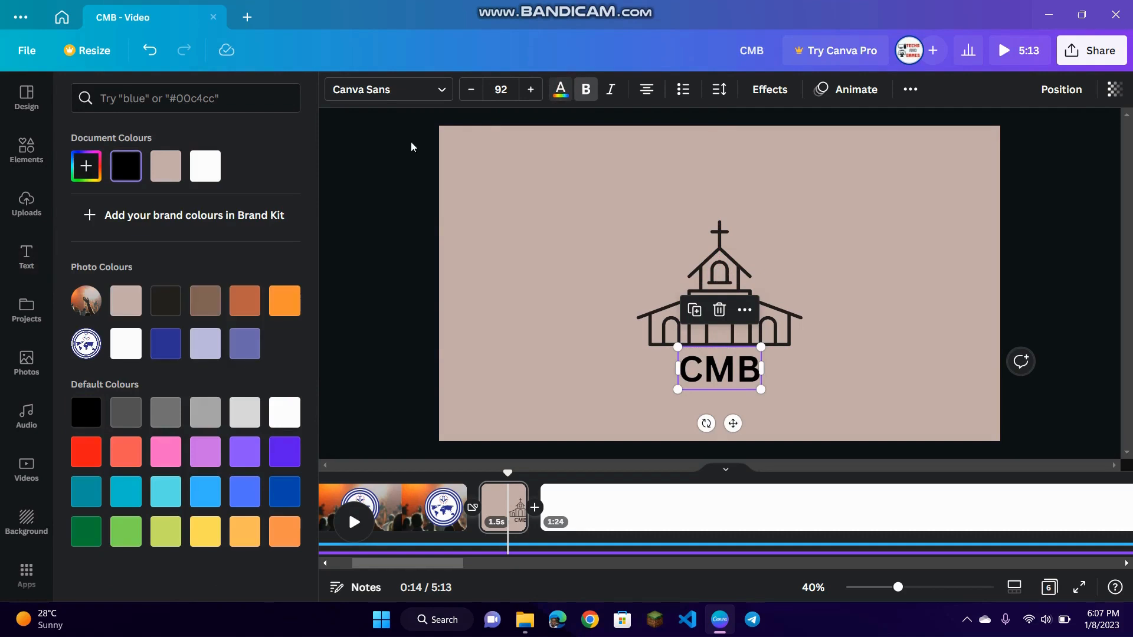
pyautogui.click(206, 168)
pyautogui.click(545, 355)
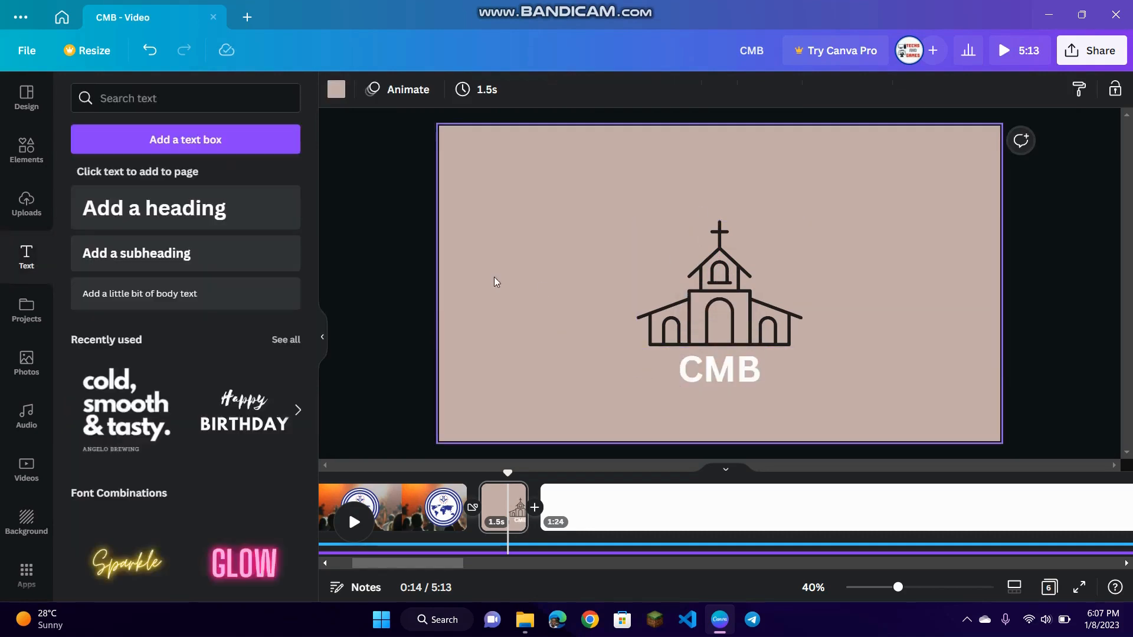
pyautogui.moveTo(696, 375); pyautogui.dragTo(696, 387)
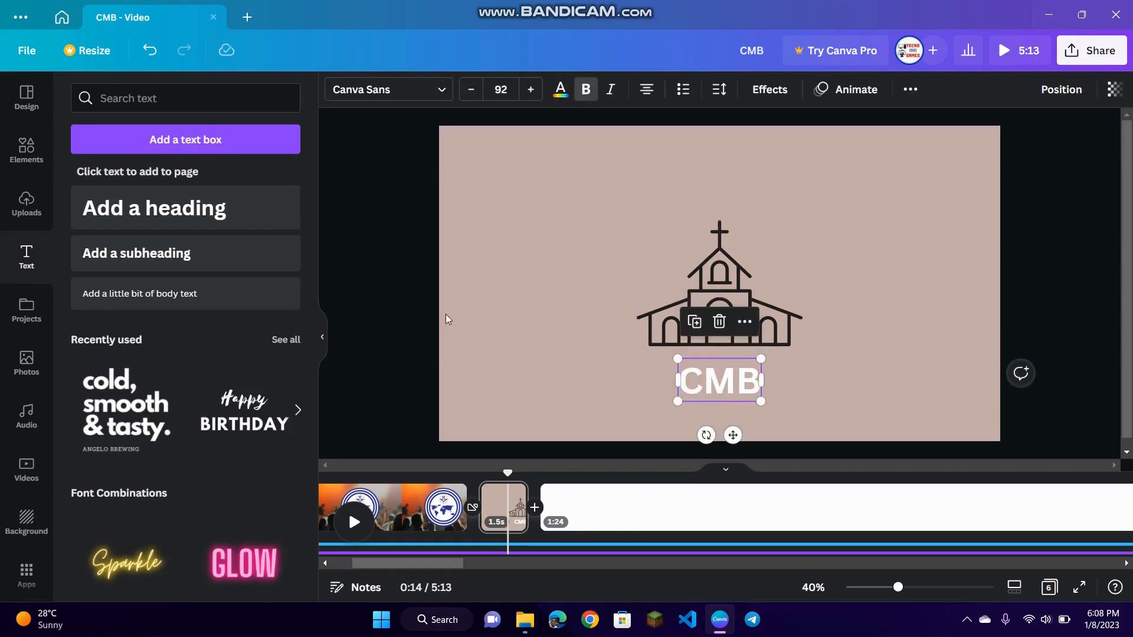
# - Play the video from the start up to 0:14 to check the page timing against the audio
pyautogui.click(580, 515)
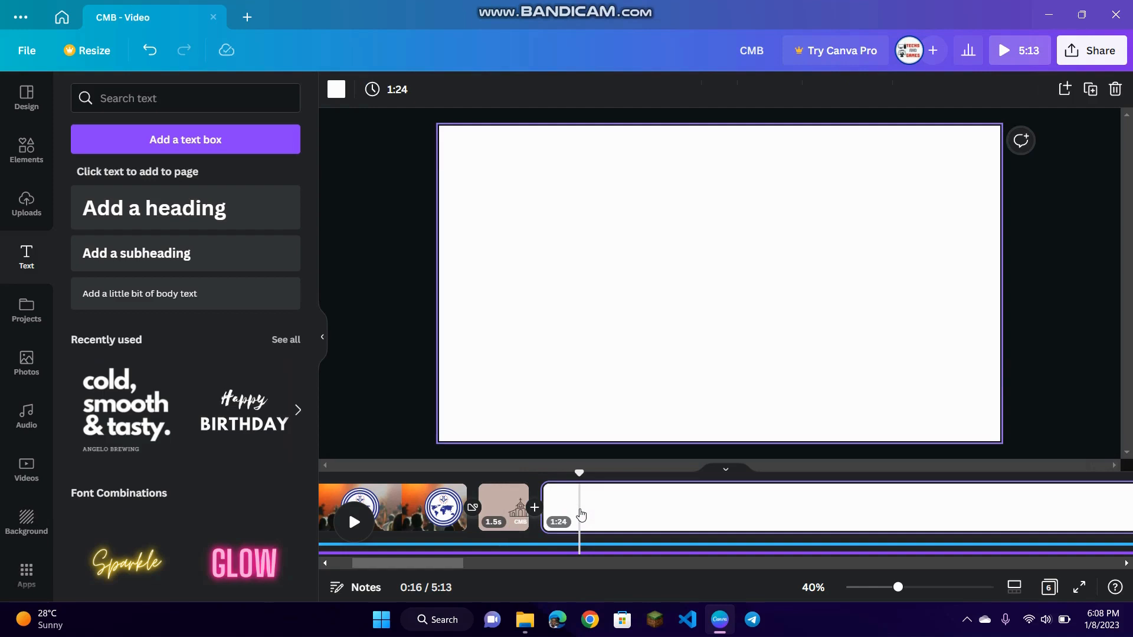
pyautogui.hscroll(-3, 572, 517)
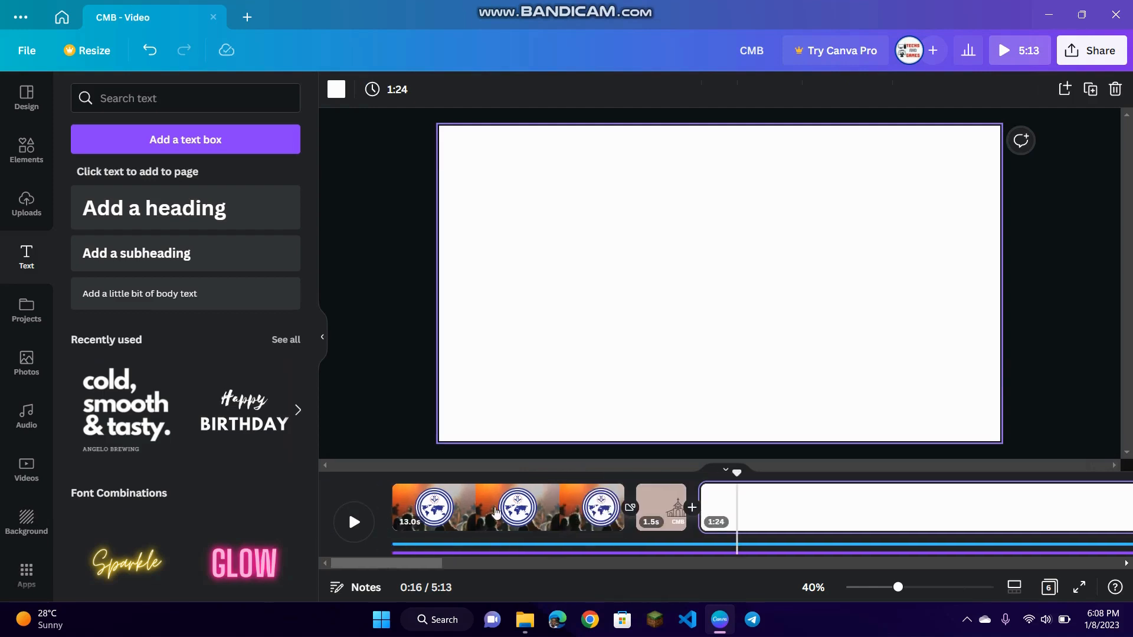
pyautogui.click(391, 497)
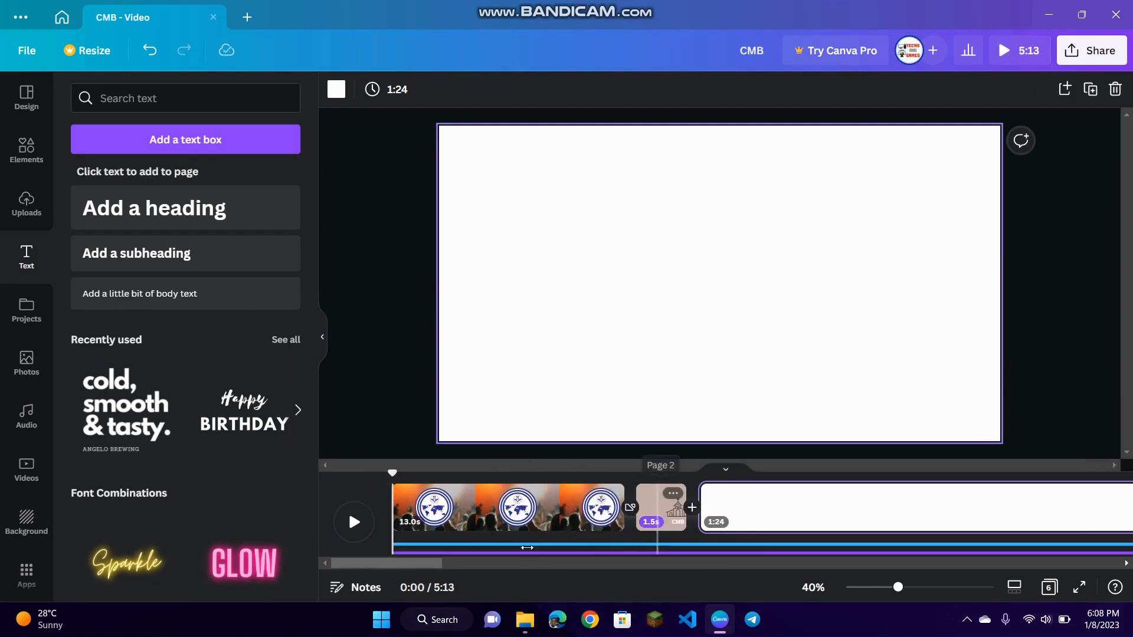
pyautogui.click(356, 523)
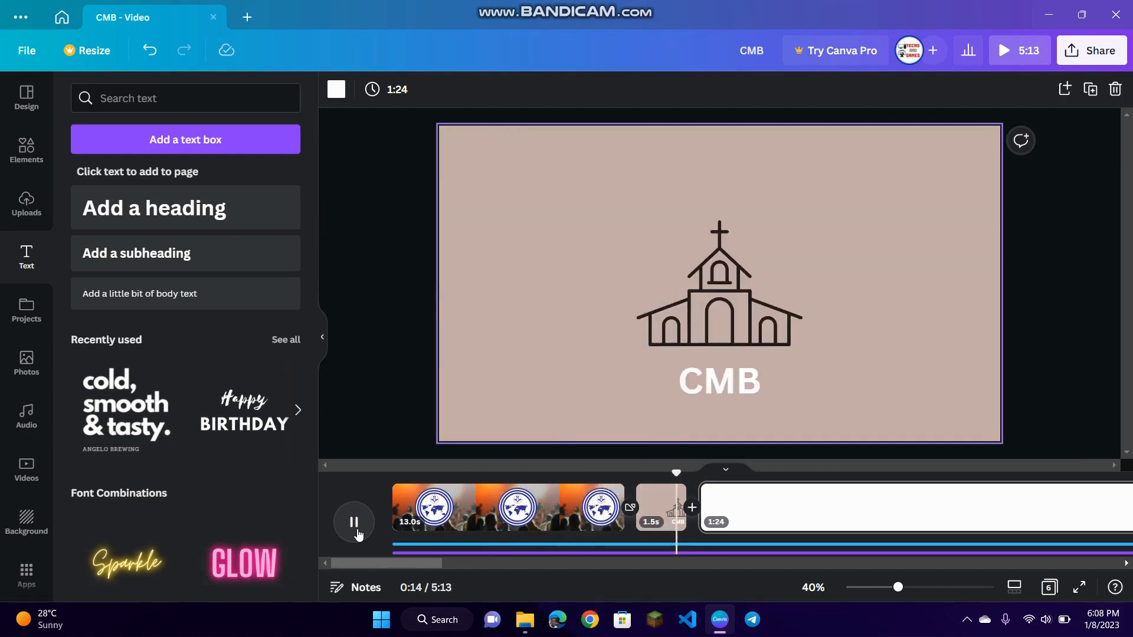
pyautogui.click(355, 533)
# - Insert a 4.5 s page before the church graphic page and enlarge the uploaded praying-hands photo to fill it
pyautogui.click(640, 504)
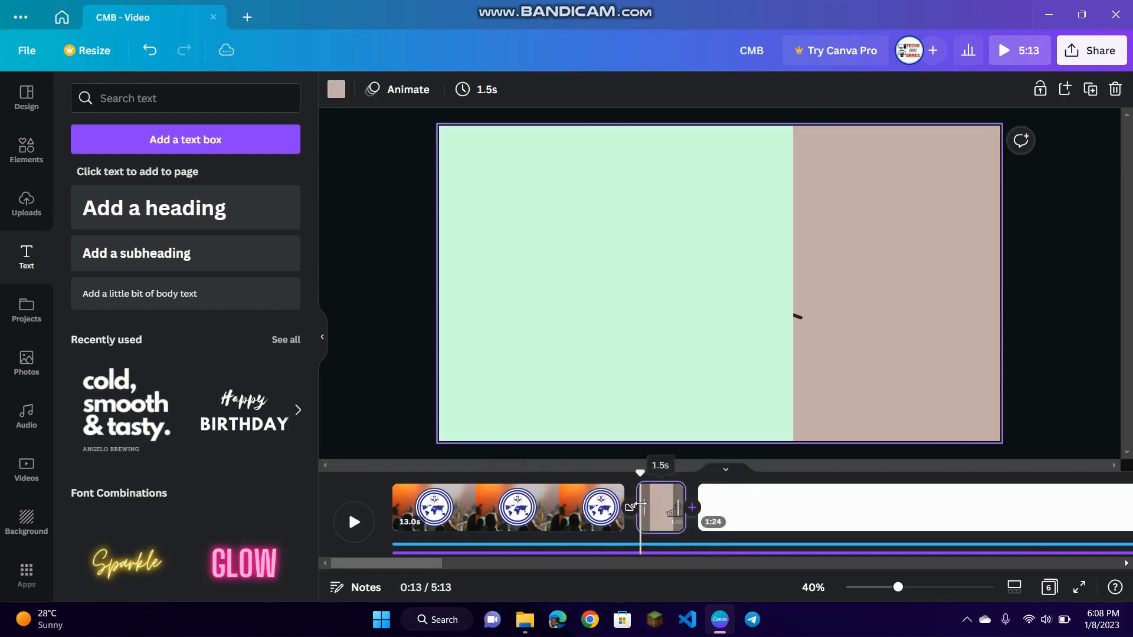
pyautogui.click(630, 502)
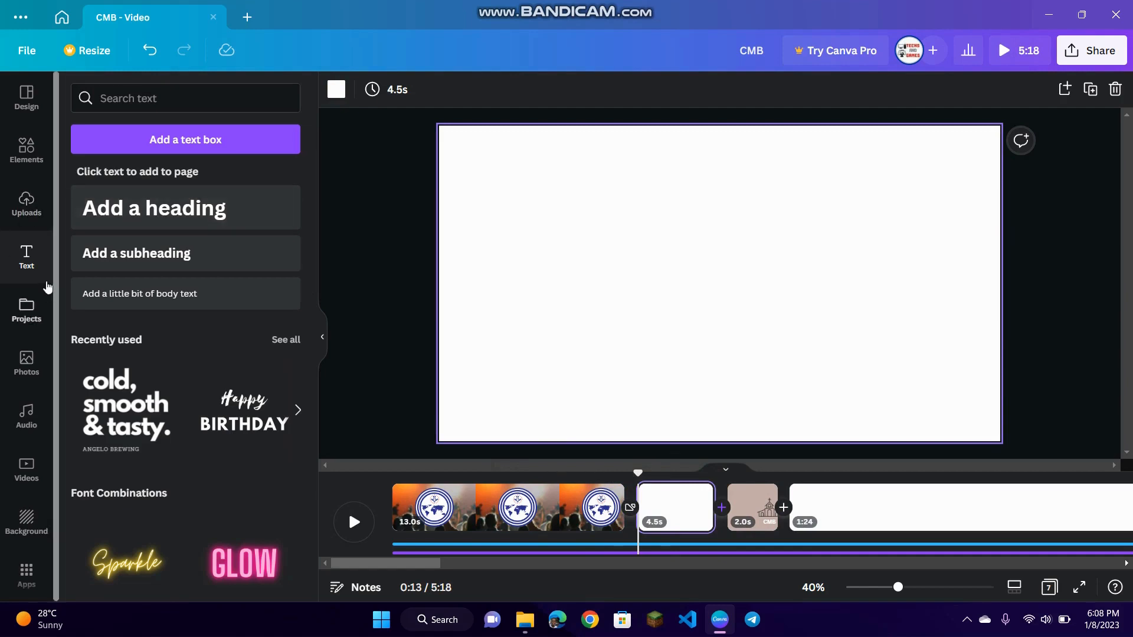
pyautogui.click(27, 202)
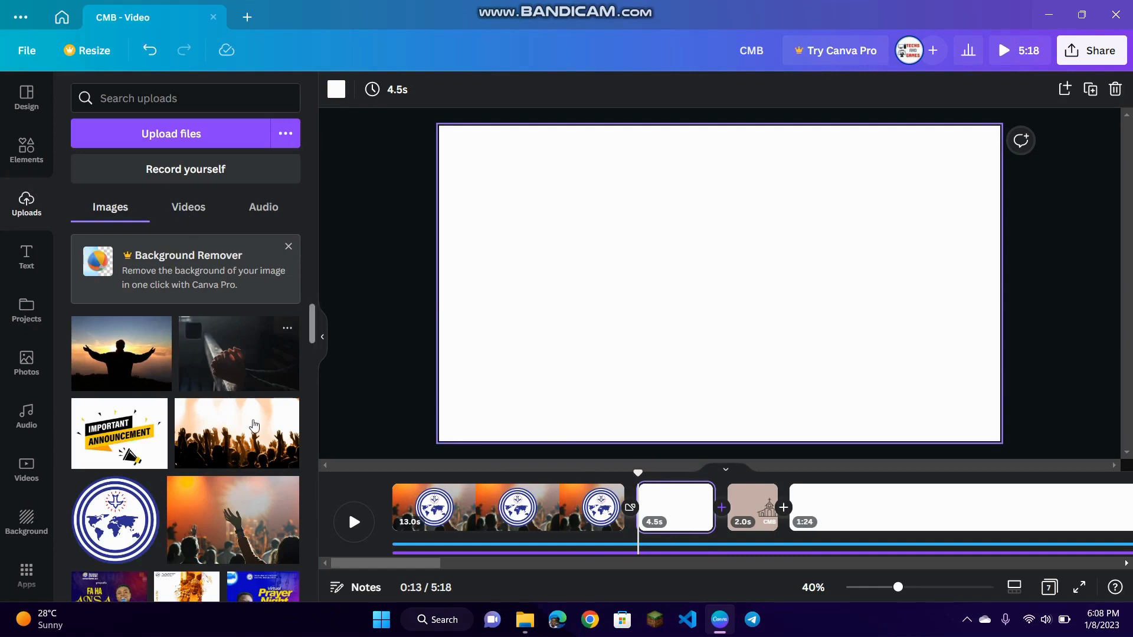
pyautogui.click(244, 376)
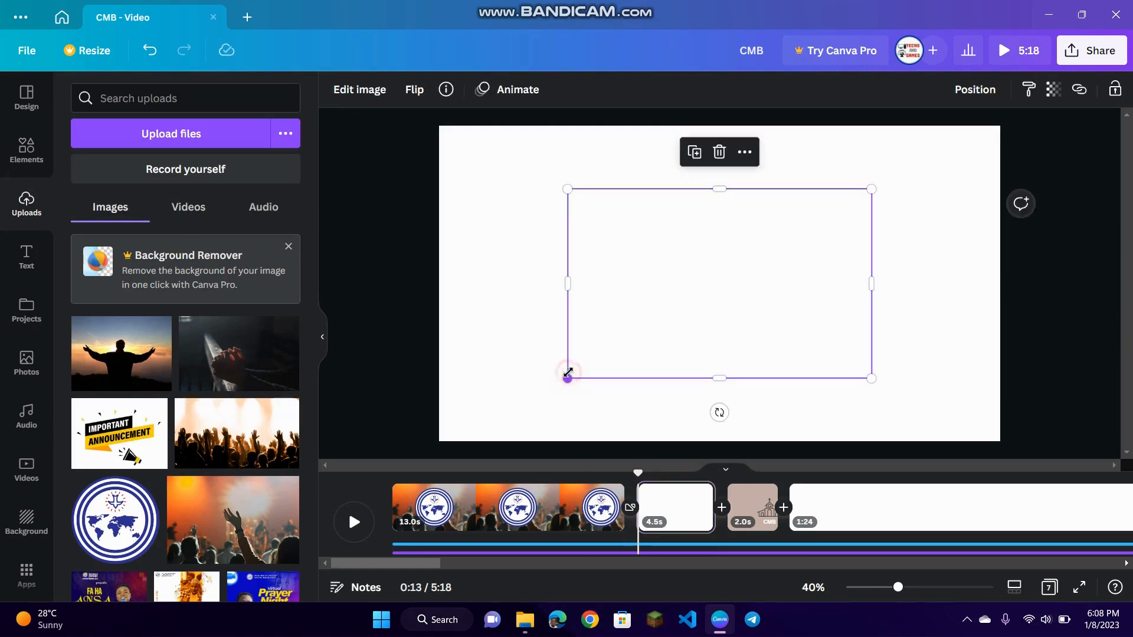
pyautogui.moveTo(567, 372); pyautogui.dragTo(433, 443)
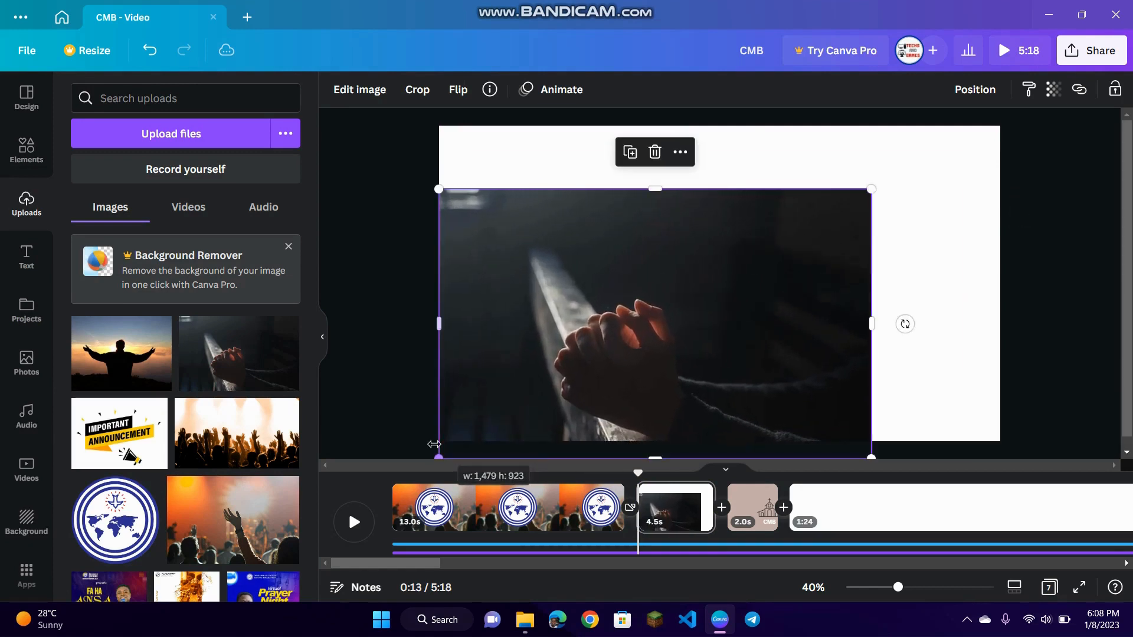
pyautogui.moveTo(868, 190); pyautogui.dragTo(1000, 110)
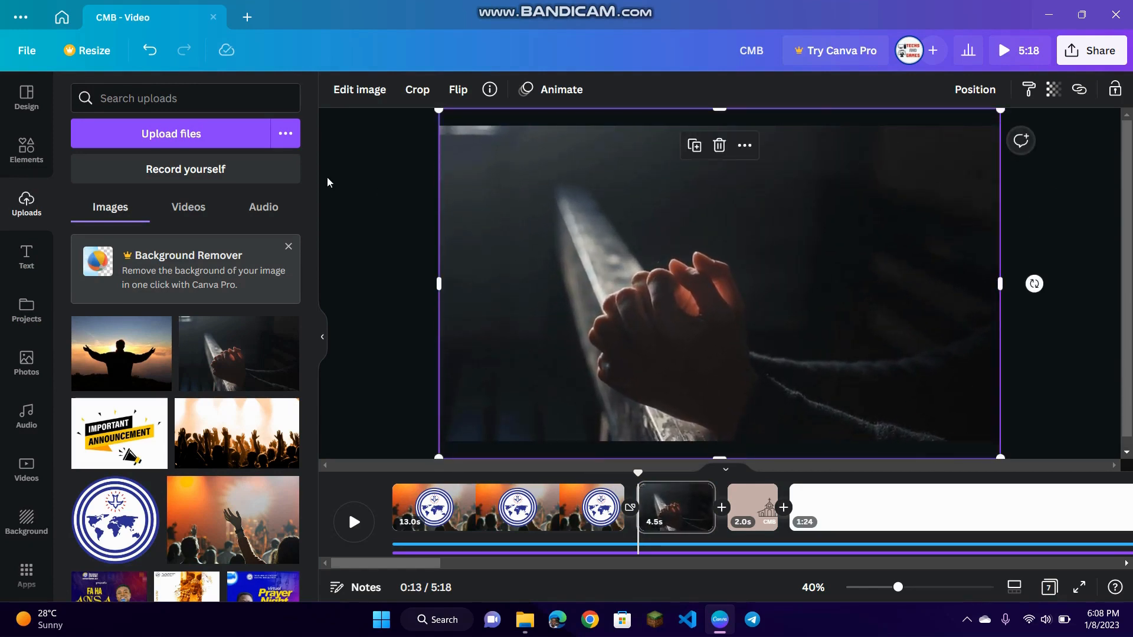
# - Add a three-line heading reading "THE CHURCH OF PENTECOST", "ENGLISH ASSEMBLY" and "DUAYAW NKWANTA" over the praying-hands photo
pyautogui.click(21, 269)
pyautogui.click(152, 207)
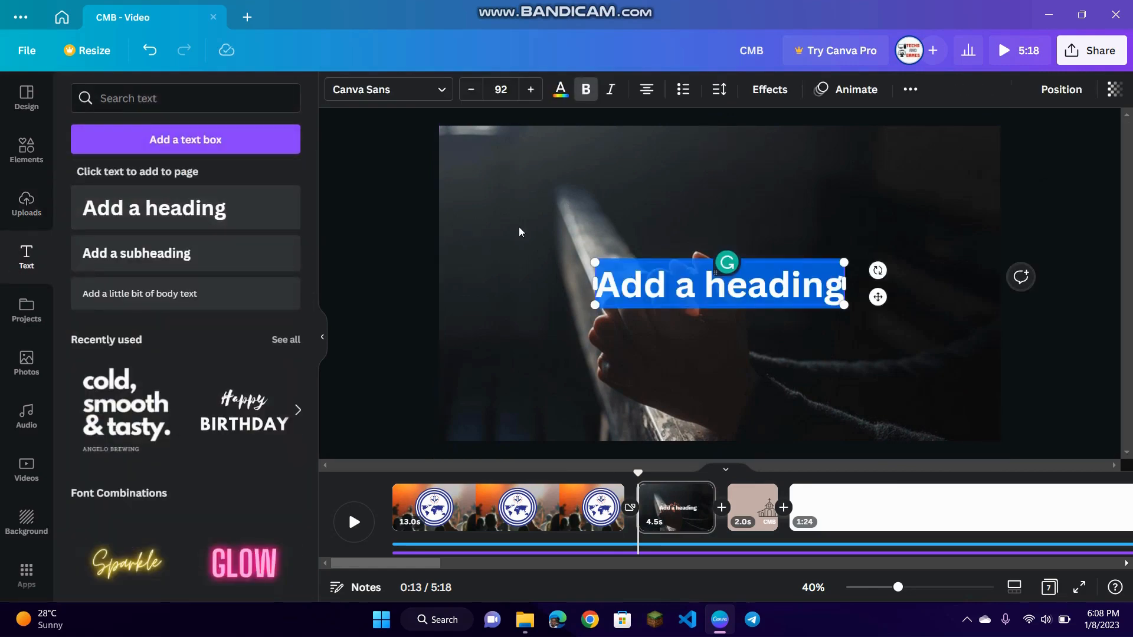
pyautogui.write('THE CHURCH OF')
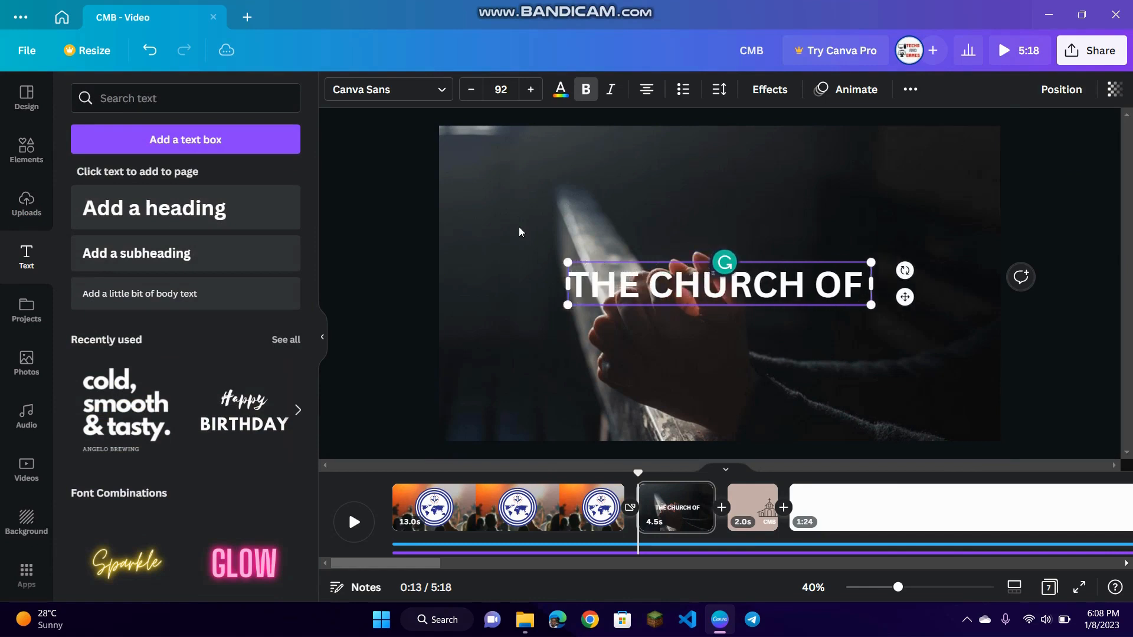
pyautogui.write(' PENTEC')
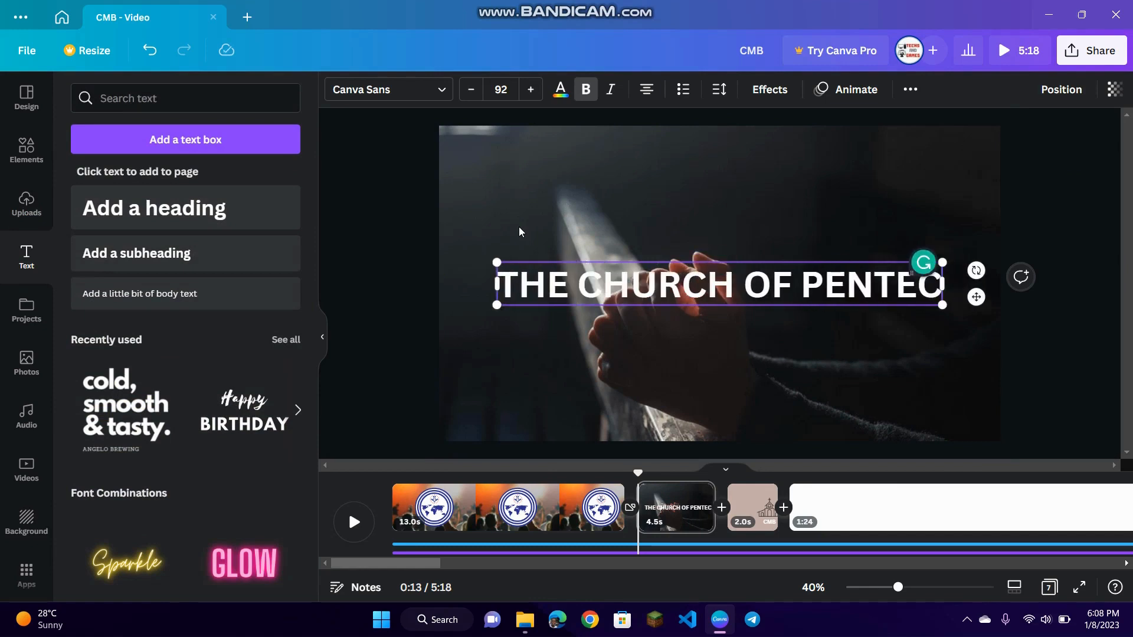
pyautogui.write('OST')
pyautogui.press('Return')
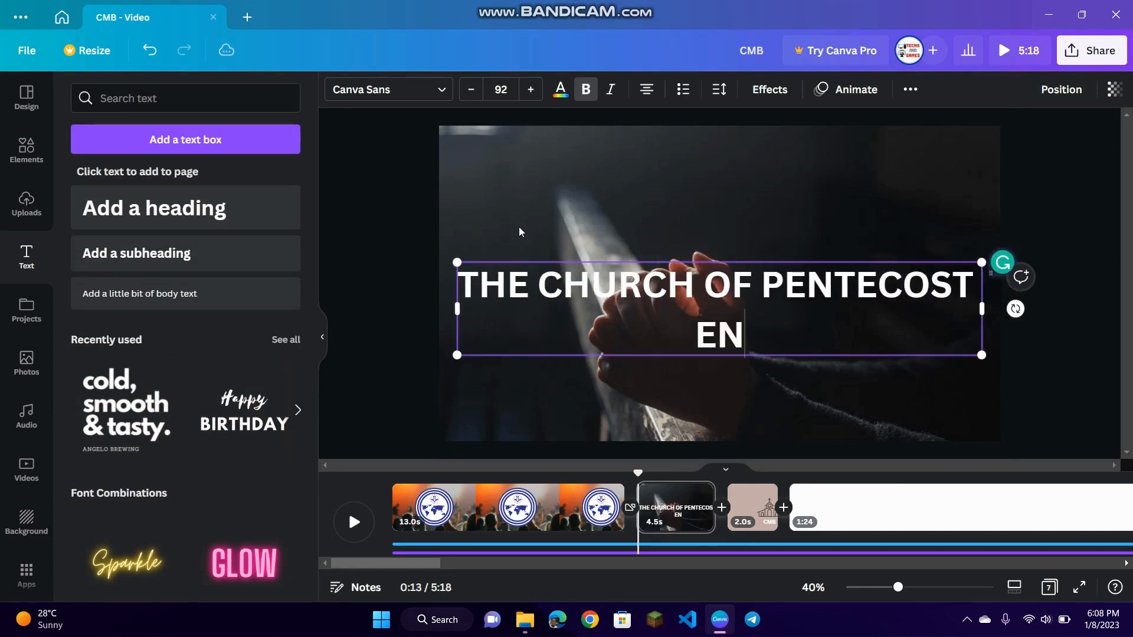
pyautogui.write('ENGLISH ')
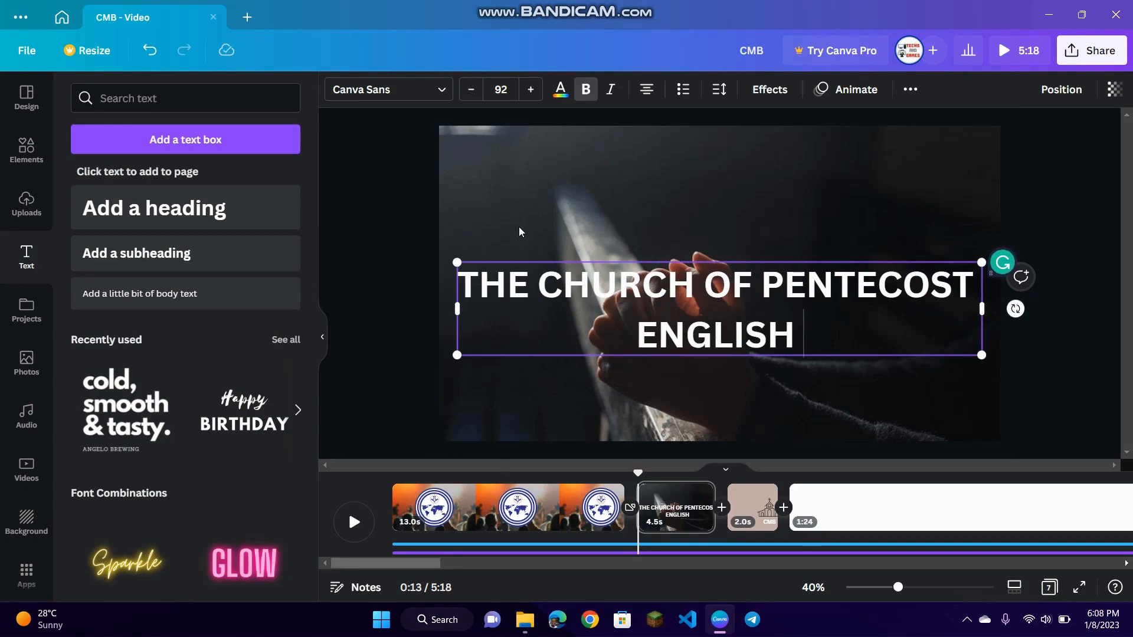
pyautogui.write('ASSEM')
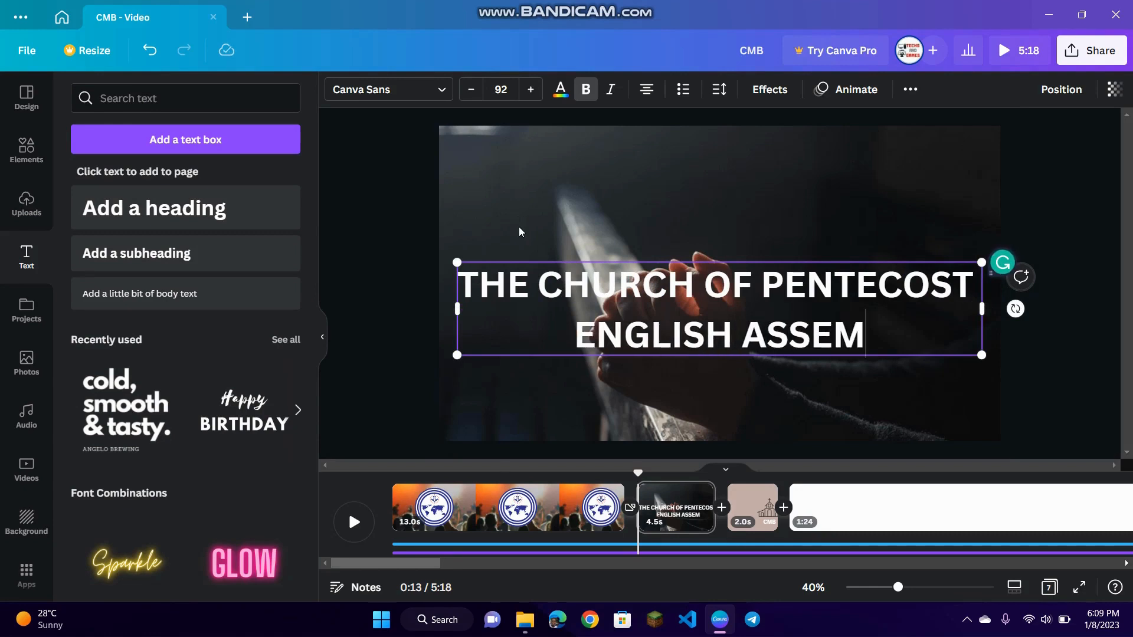
pyautogui.write('BLY')
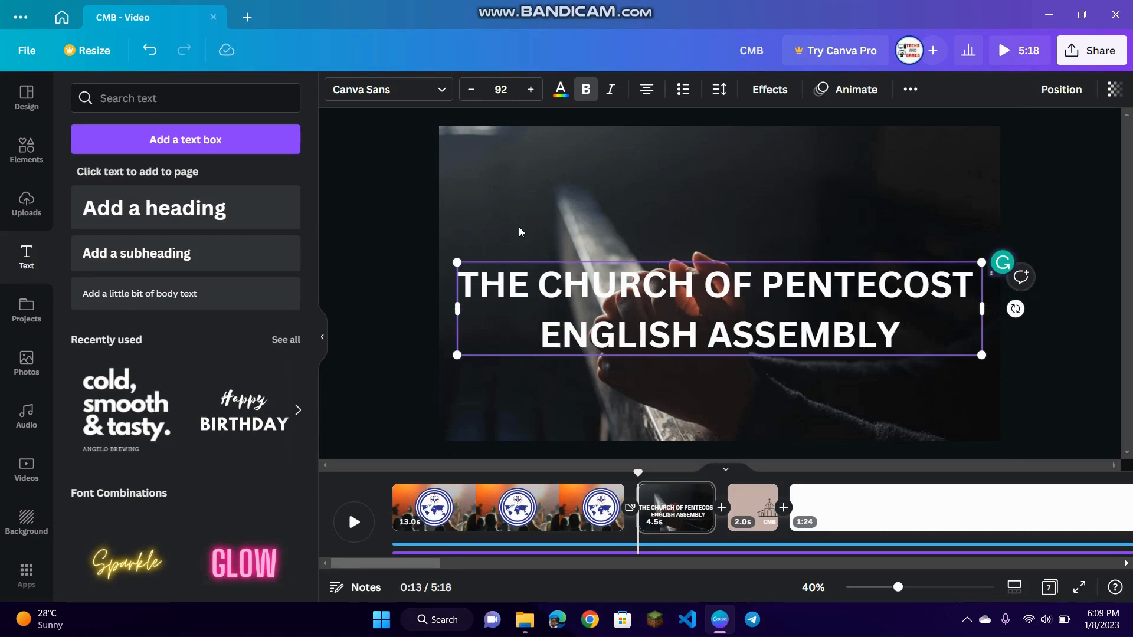
pyautogui.press('Return')
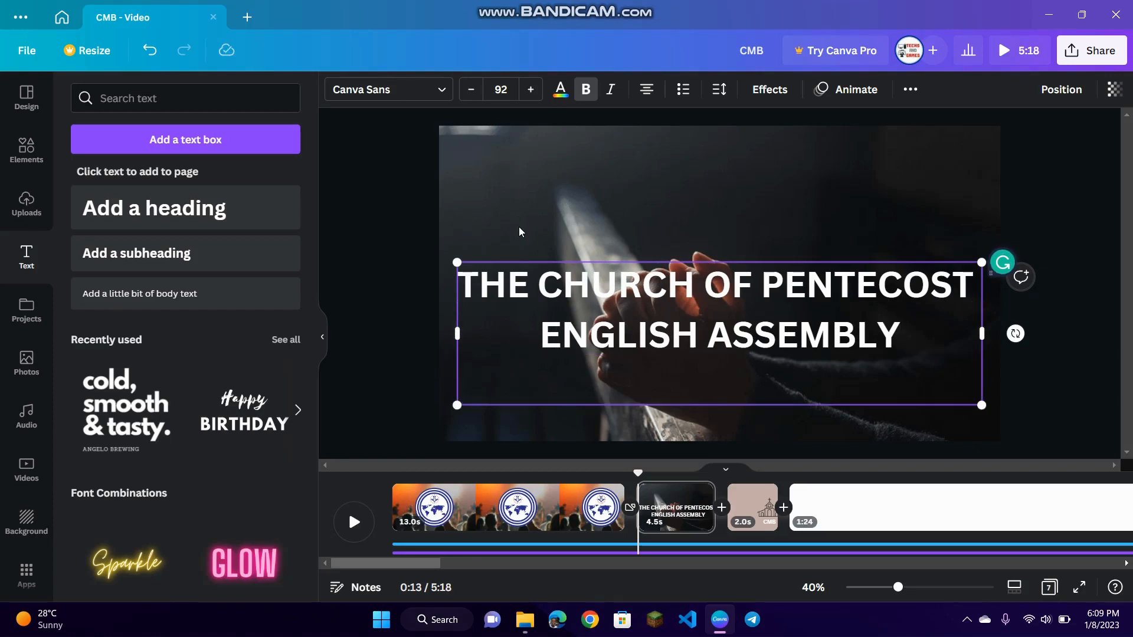
pyautogui.write('DUAYAW N')
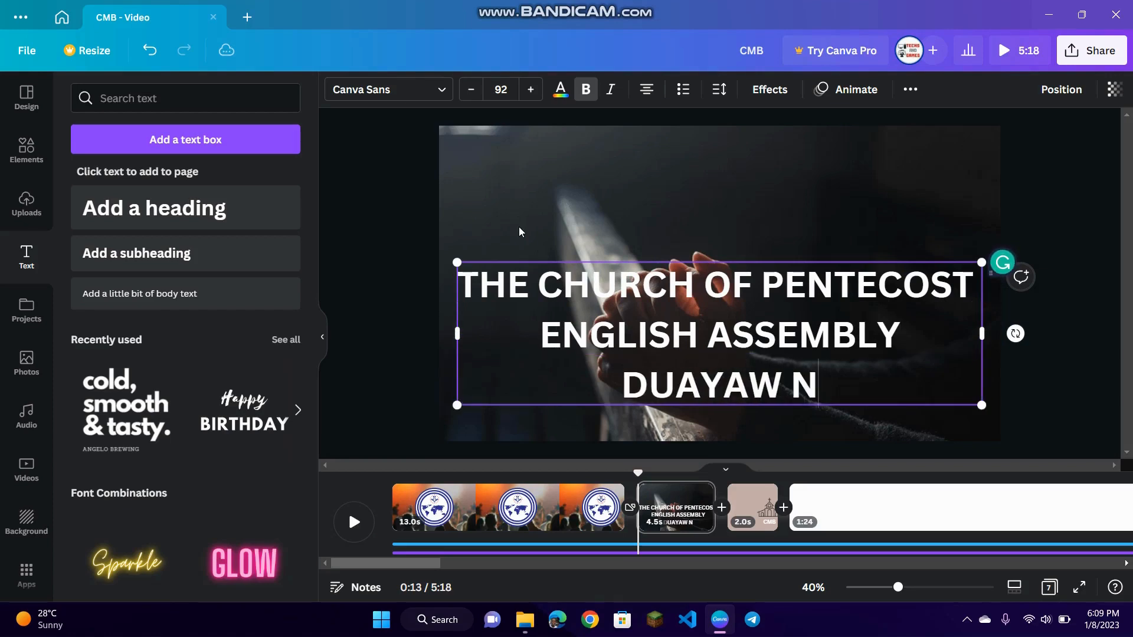
pyautogui.write('KWANTA')
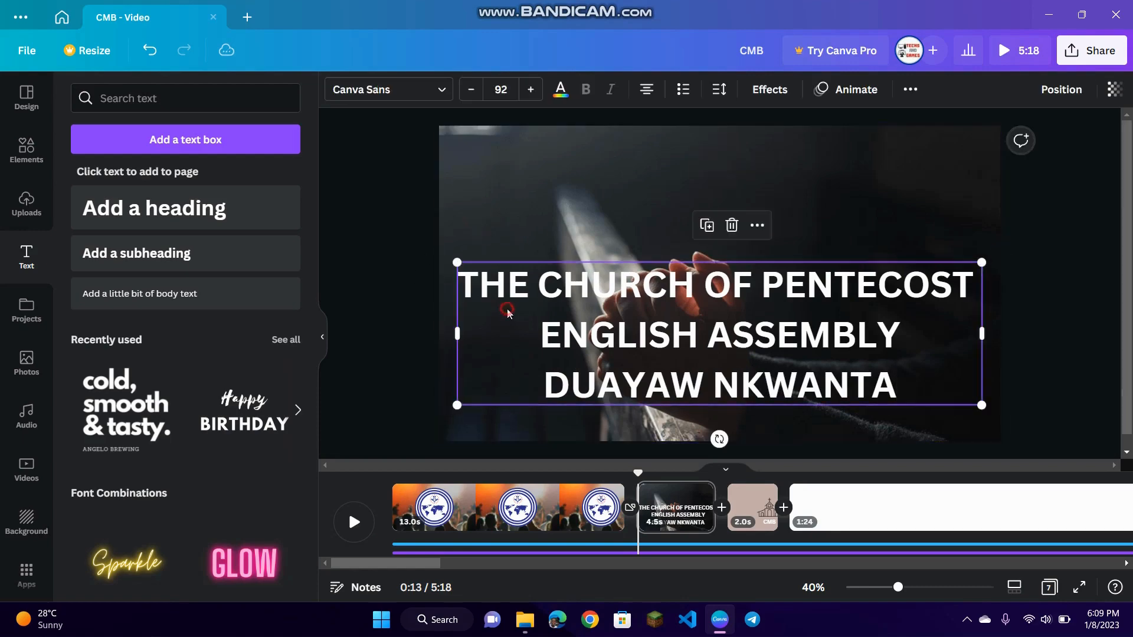
# - Shrink the three-line heading to a font size of about 70 and place it near the lower edge of the page
pyautogui.press('Escape')
pyautogui.moveTo(511, 285); pyautogui.dragTo(636, 320)
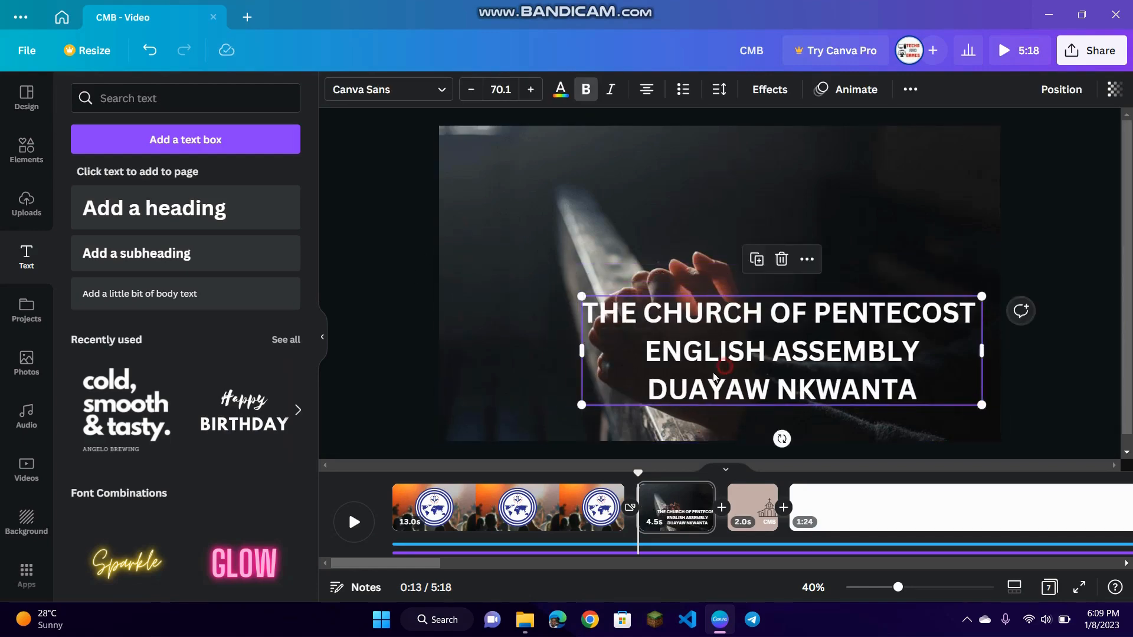
pyautogui.moveTo(725, 363); pyautogui.dragTo(674, 399)
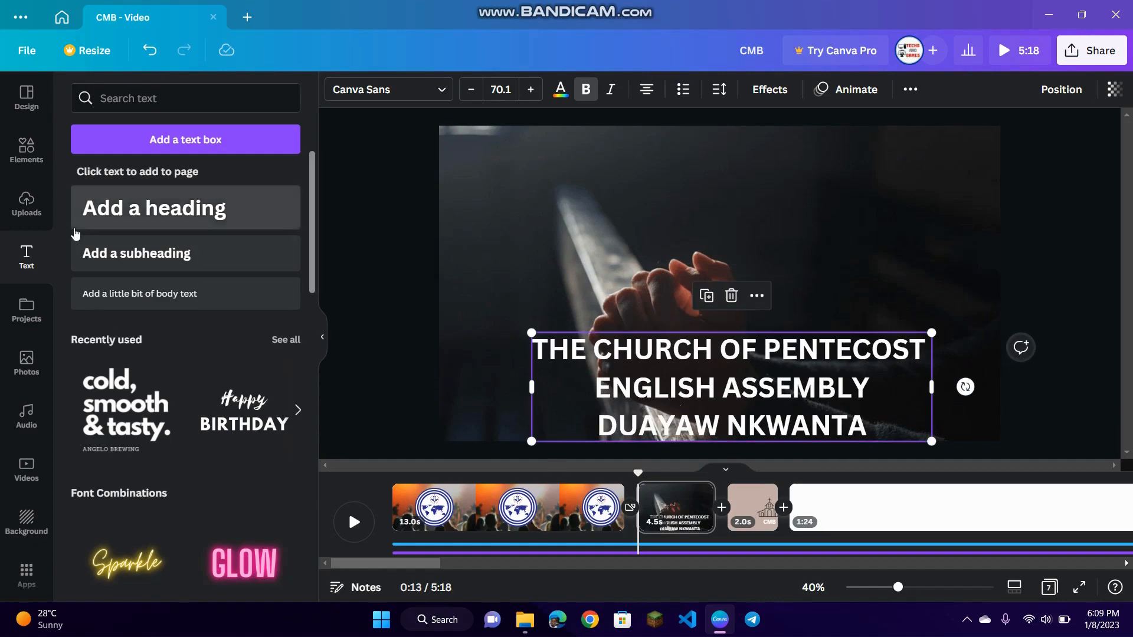
# - Add the uploaded round world-map logo, shrink it and place it just above the three-line heading
pyautogui.click(26, 204)
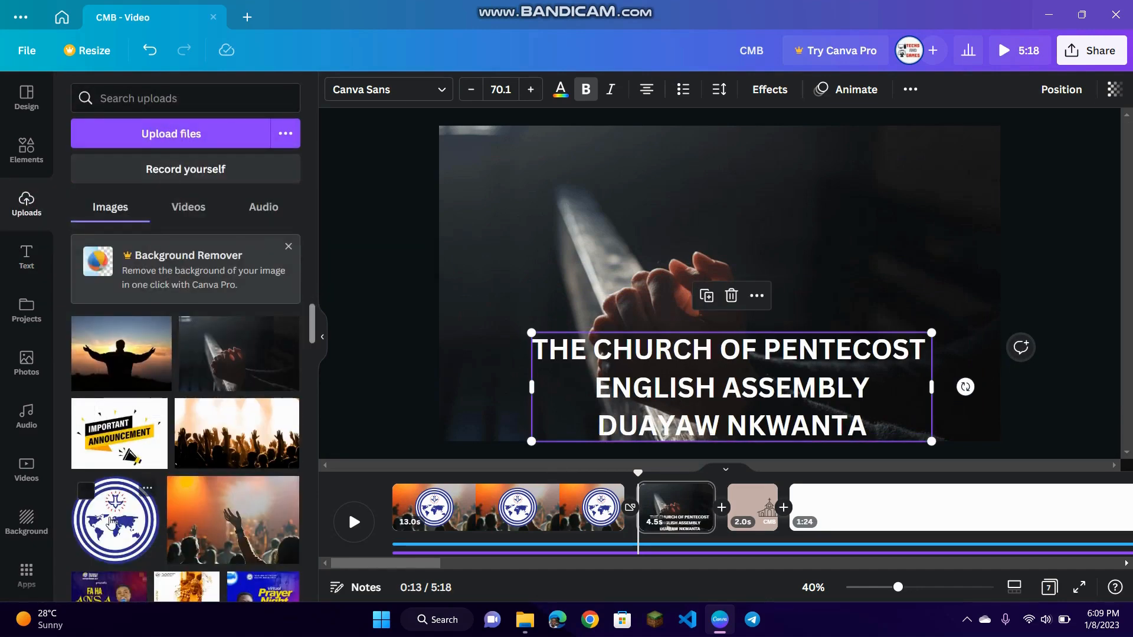
pyautogui.click(115, 518)
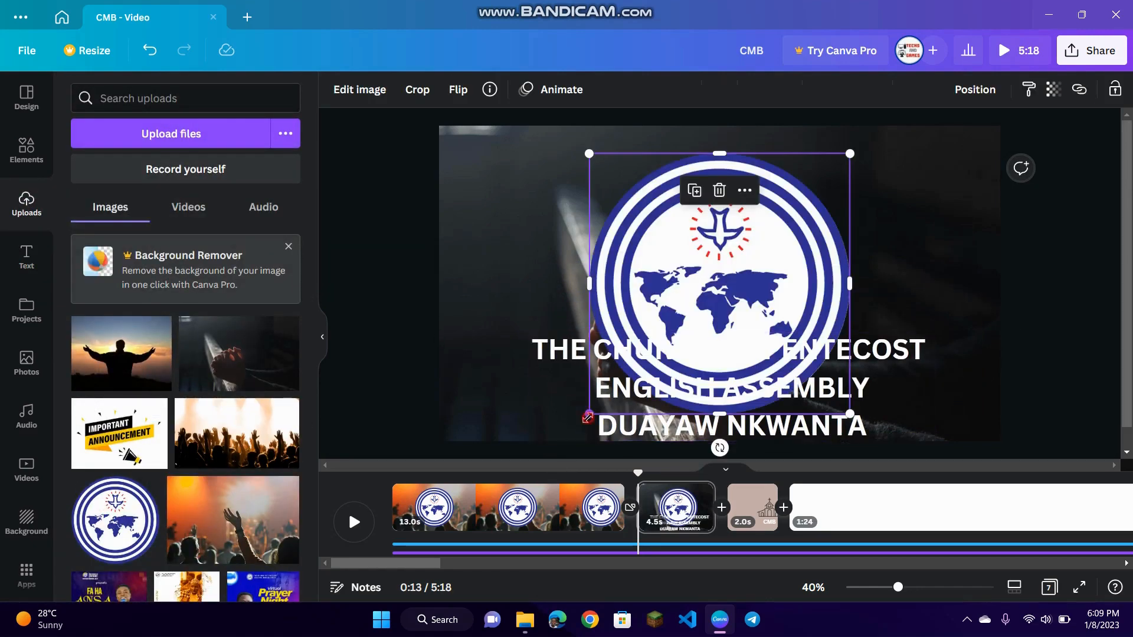
pyautogui.moveTo(588, 417); pyautogui.dragTo(670, 332)
pyautogui.moveTo(770, 281); pyautogui.dragTo(712, 281)
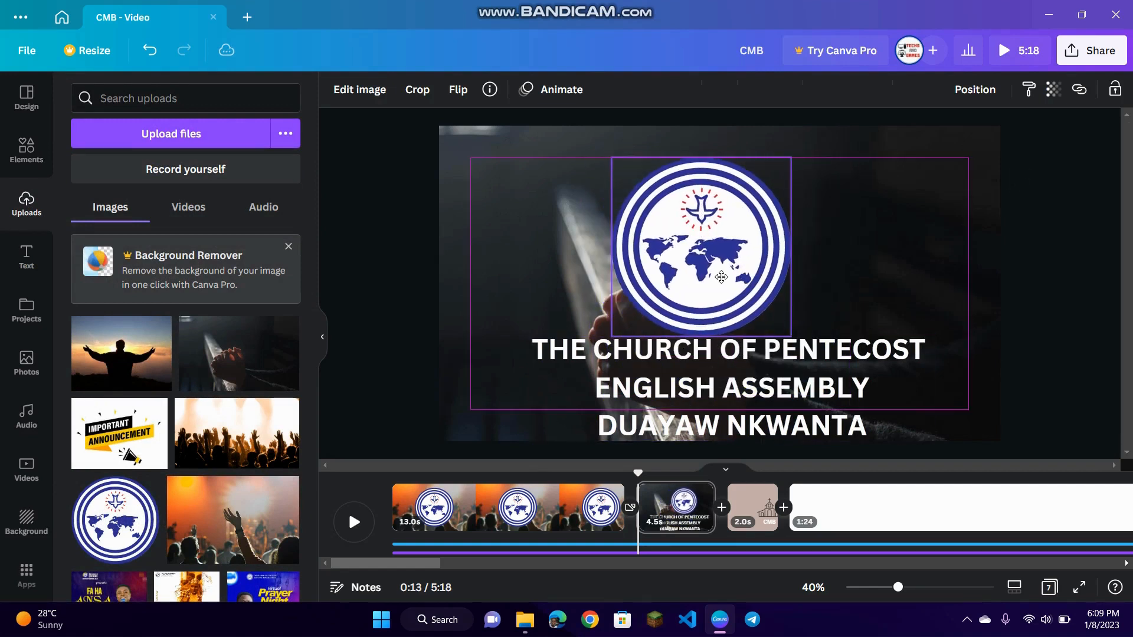
# - Colour the three-line heading orange from the default colours
pyautogui.click(691, 433)
pyautogui.click(561, 90)
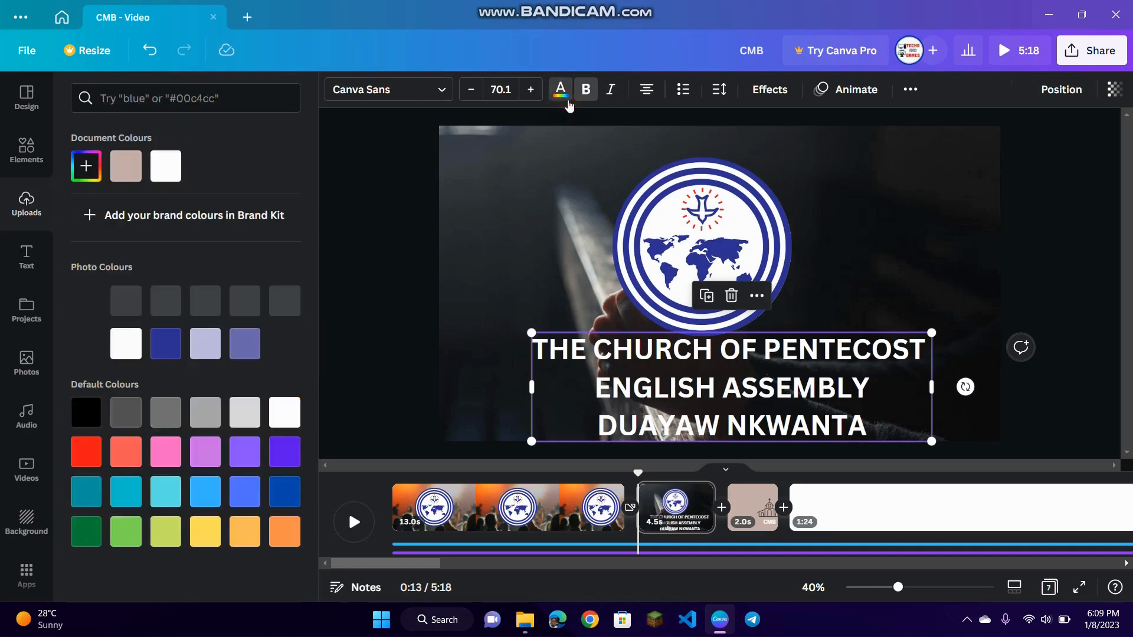
pyautogui.click(286, 546)
pyautogui.click(395, 309)
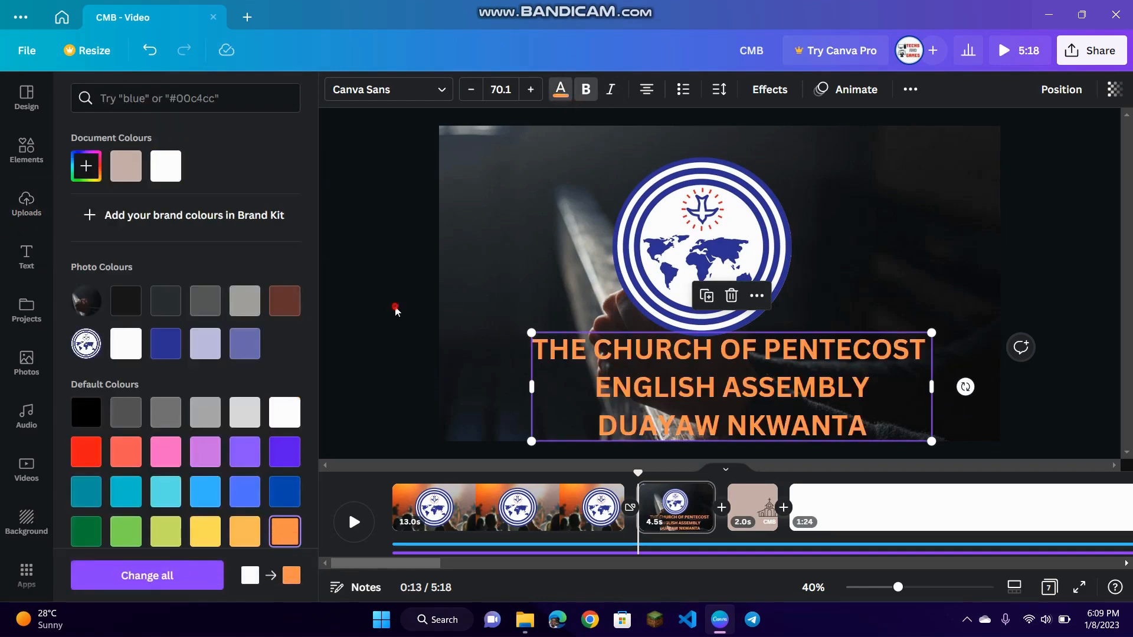
# - Apply the Tumble animation to the round logo and the Typewriter animation to the three-line heading
pyautogui.click(660, 282)
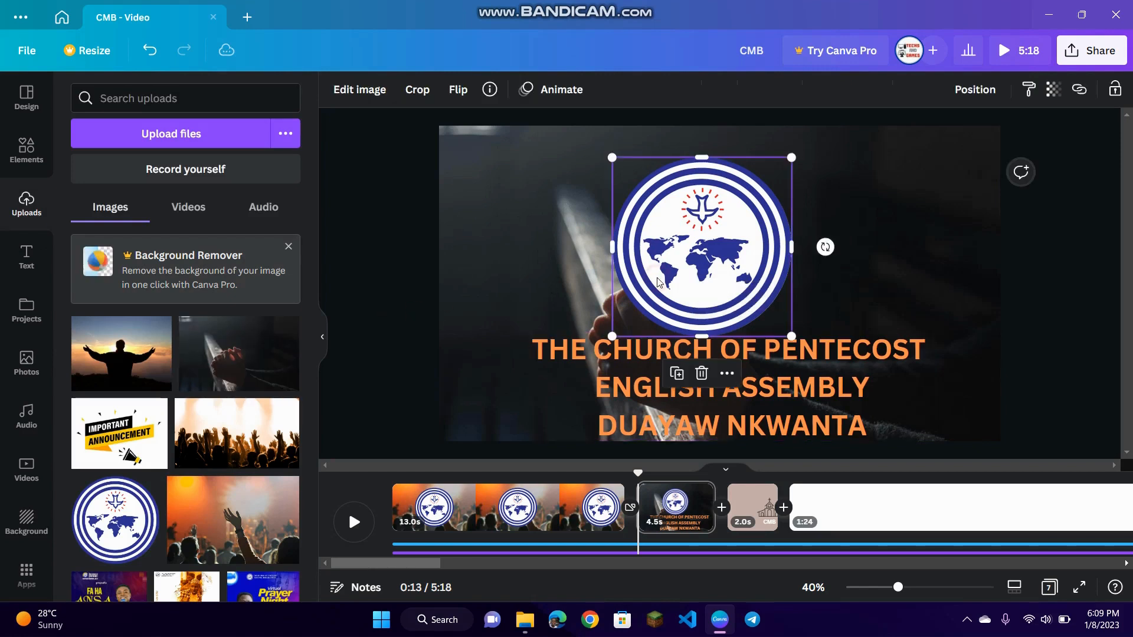
pyautogui.click(566, 91)
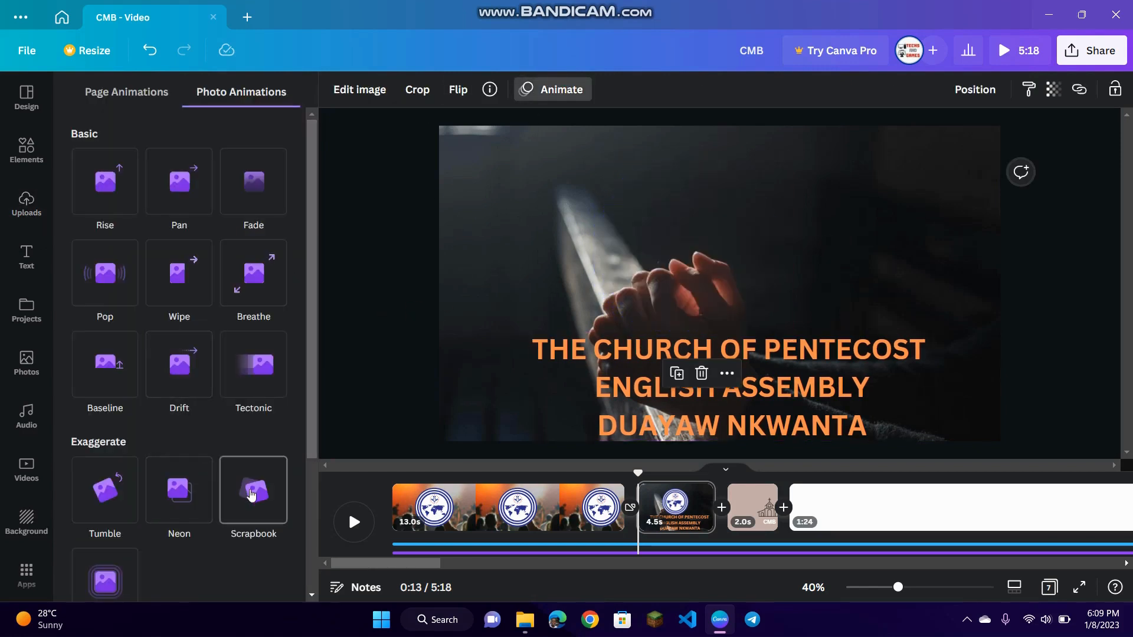
pyautogui.click(113, 517)
pyautogui.click(590, 378)
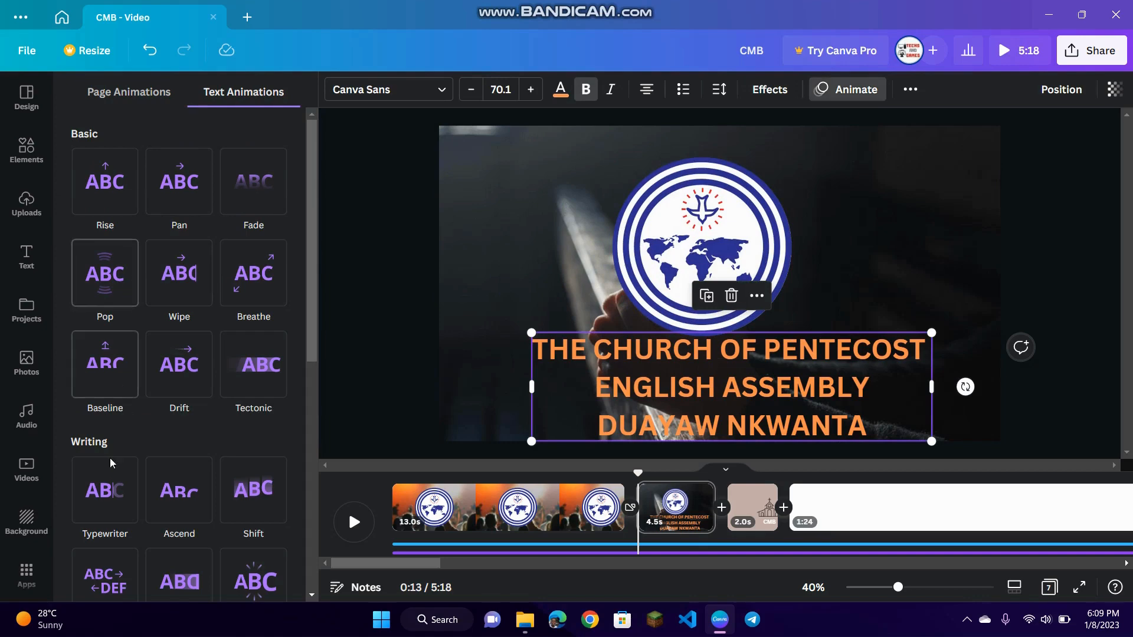
pyautogui.click(102, 481)
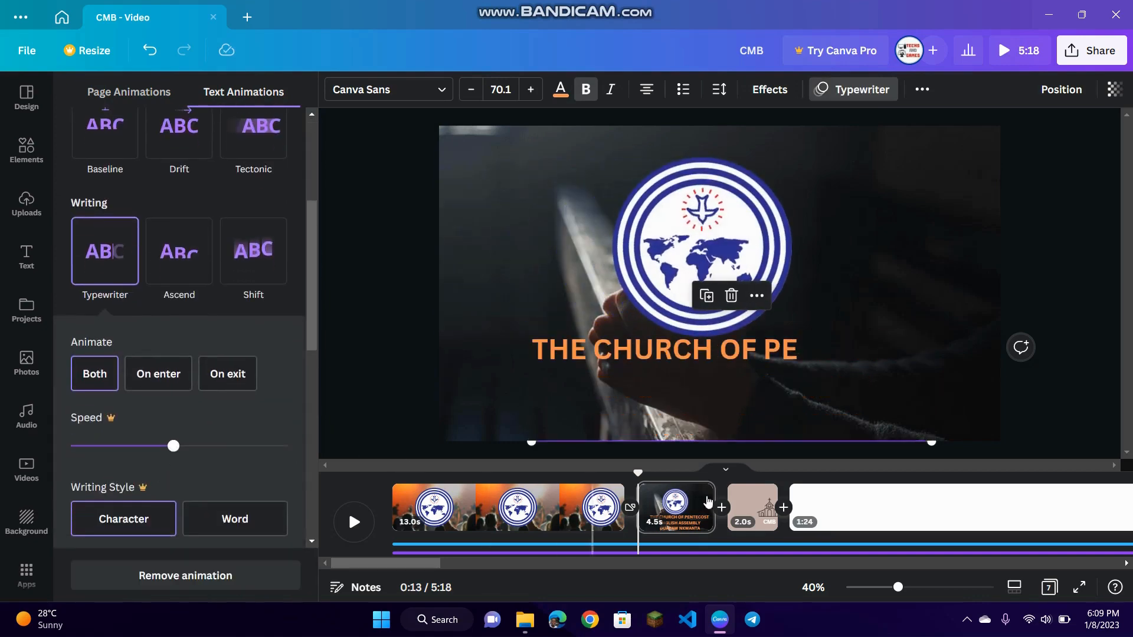
# - Play the video from 0:11 through the praying-hands page to check its timing and animations
pyautogui.click(605, 515)
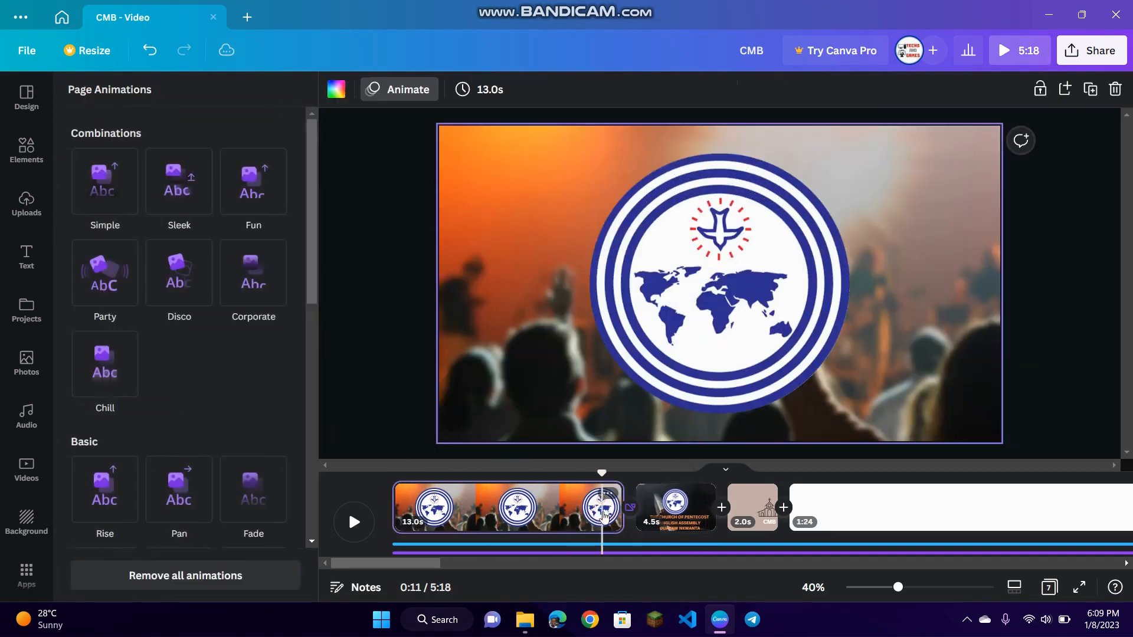
pyautogui.click(364, 531)
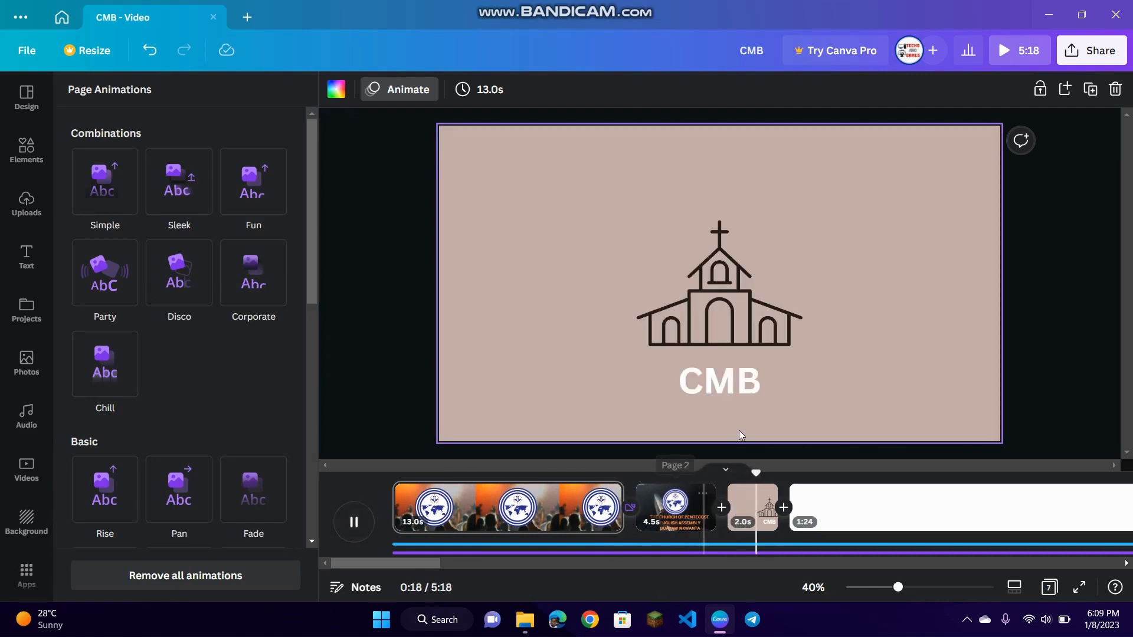
# - Apply the Typewriter animation to the CMB heading and the Wipe animation to the church graphic
pyautogui.click(725, 394)
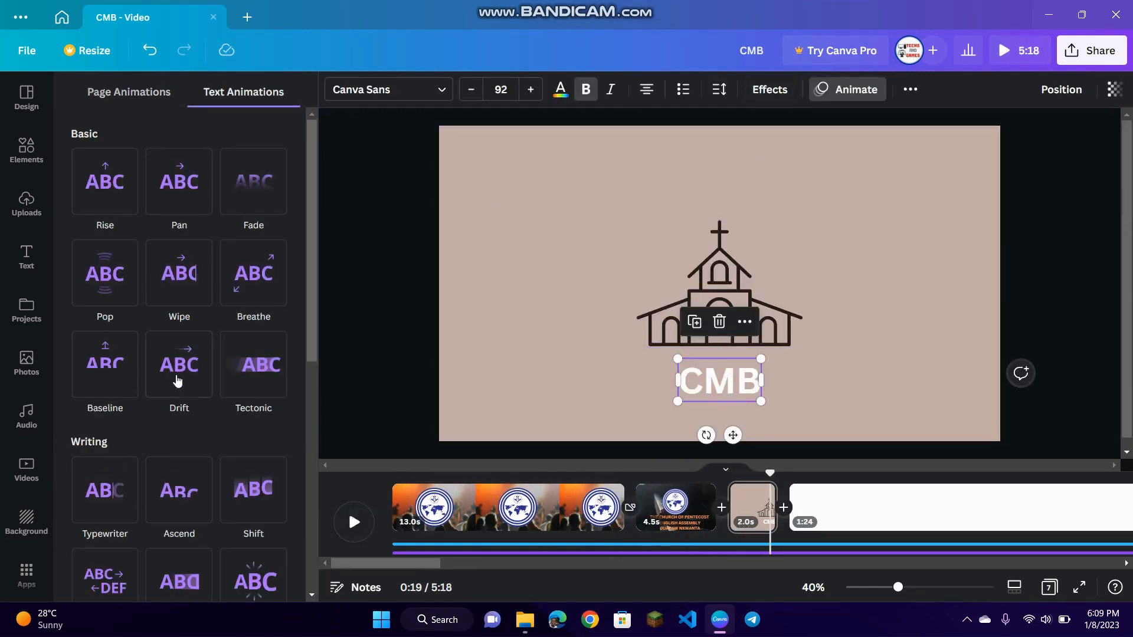
pyautogui.click(104, 517)
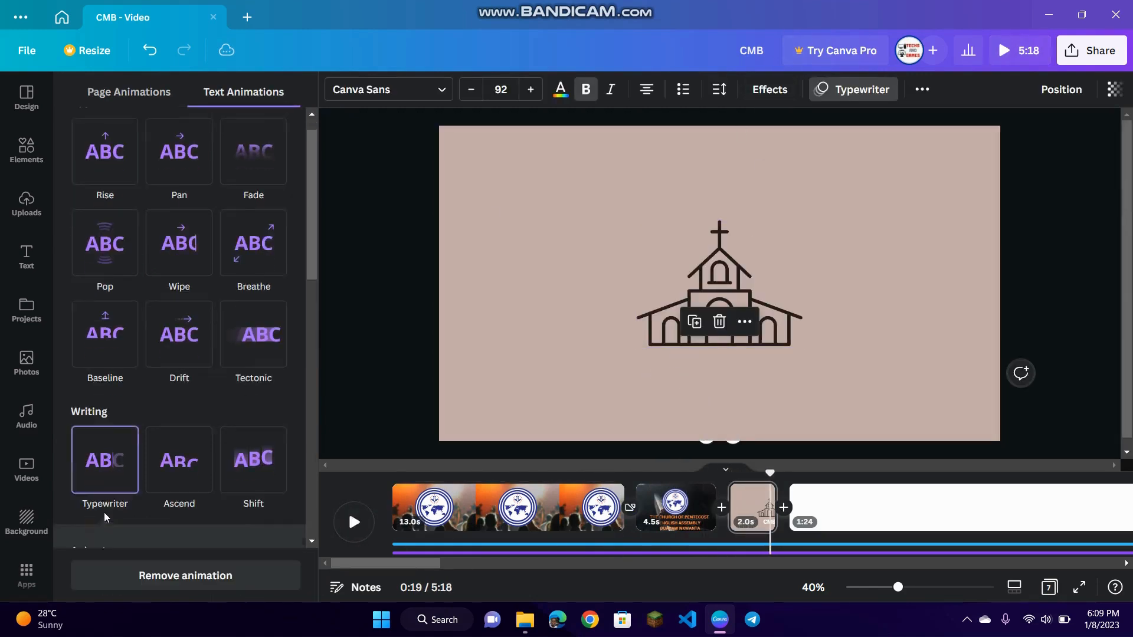
pyautogui.click(692, 322)
pyautogui.hotkey('ctrl', 'z')
pyautogui.click(669, 325)
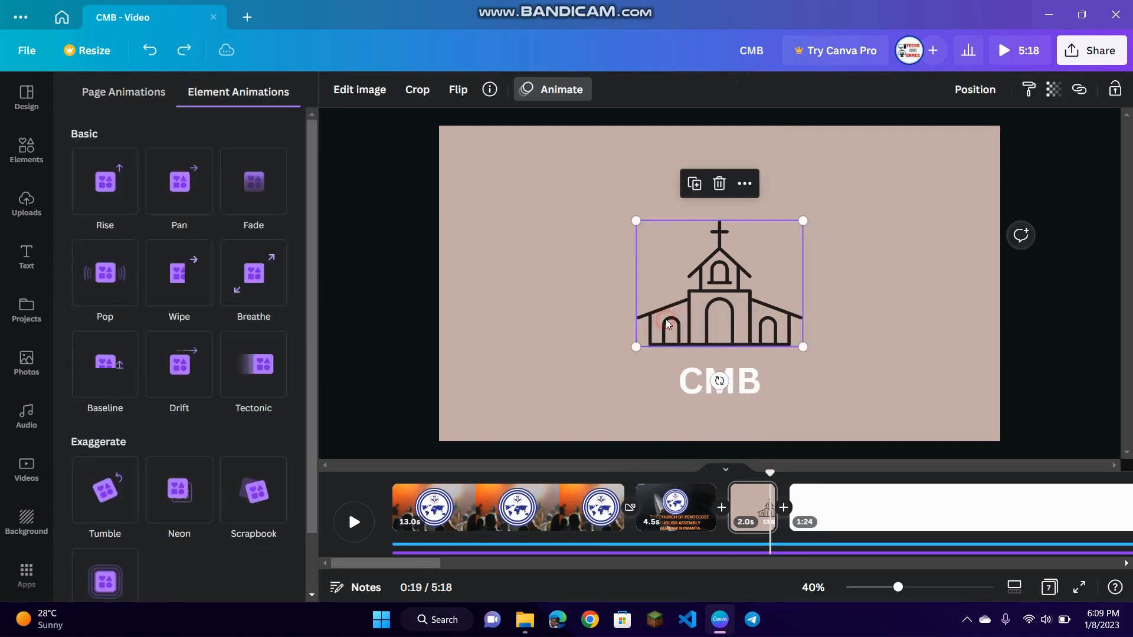
pyautogui.click(196, 278)
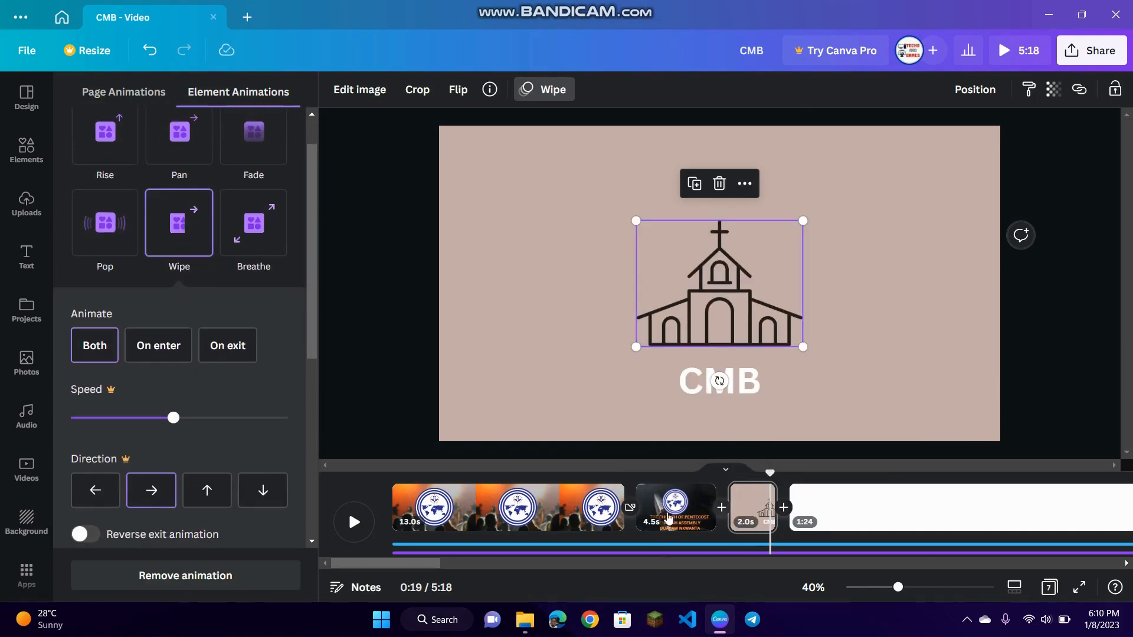
# - Play the video from the 4.5 s page to 0:22 to check the animations, and open the uploaded images
pyautogui.click(683, 526)
pyautogui.click(354, 522)
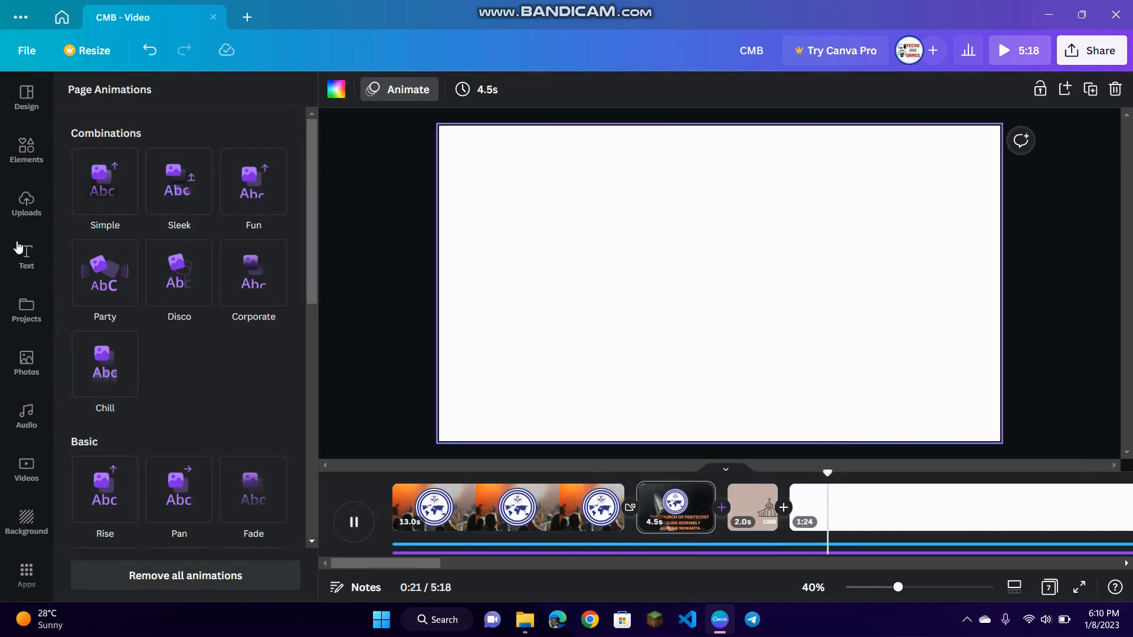
pyautogui.click(17, 219)
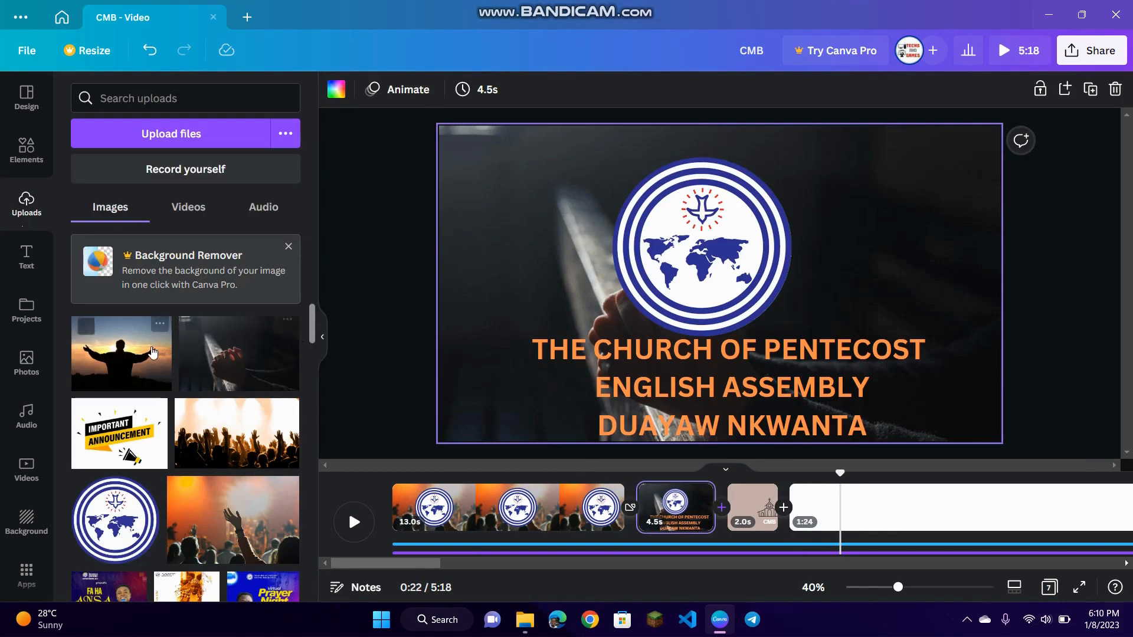
# - Add the sunset image of the man with outstretched arms to the blank 1:24 page and enlarge it to fill the page as background
pyautogui.click(152, 353)
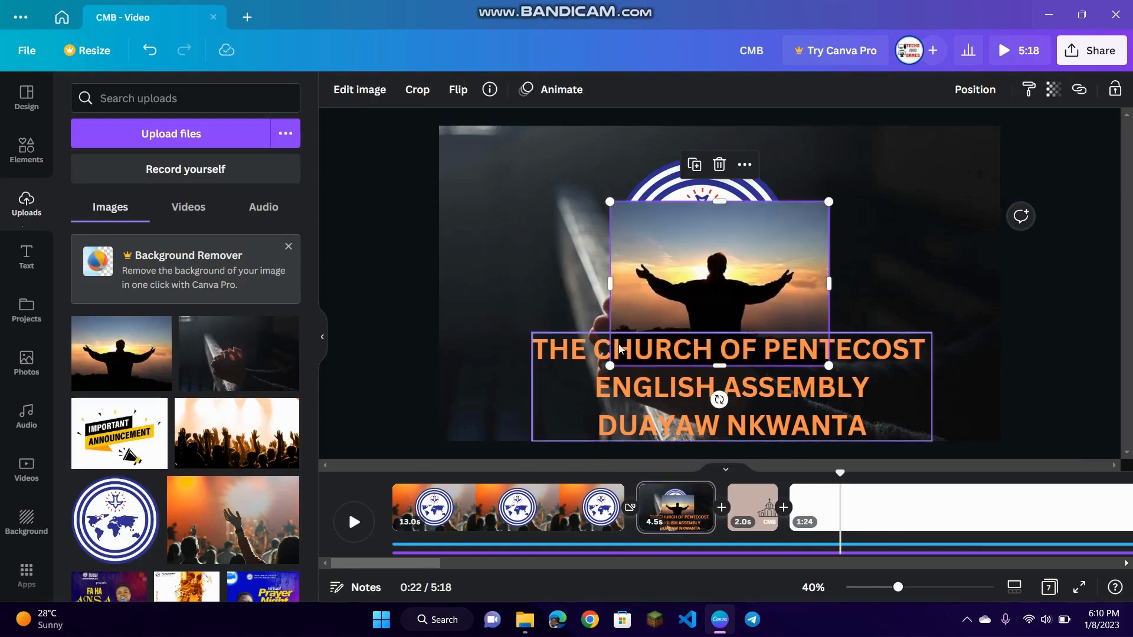
pyautogui.press('Delete')
pyautogui.click(818, 520)
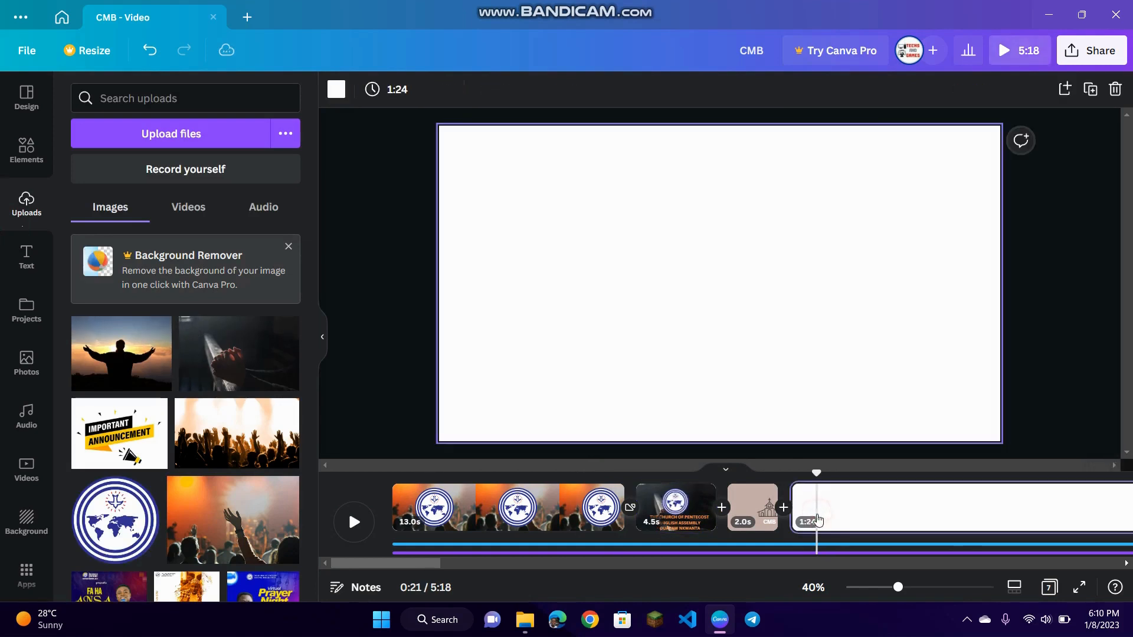
pyautogui.click(129, 357)
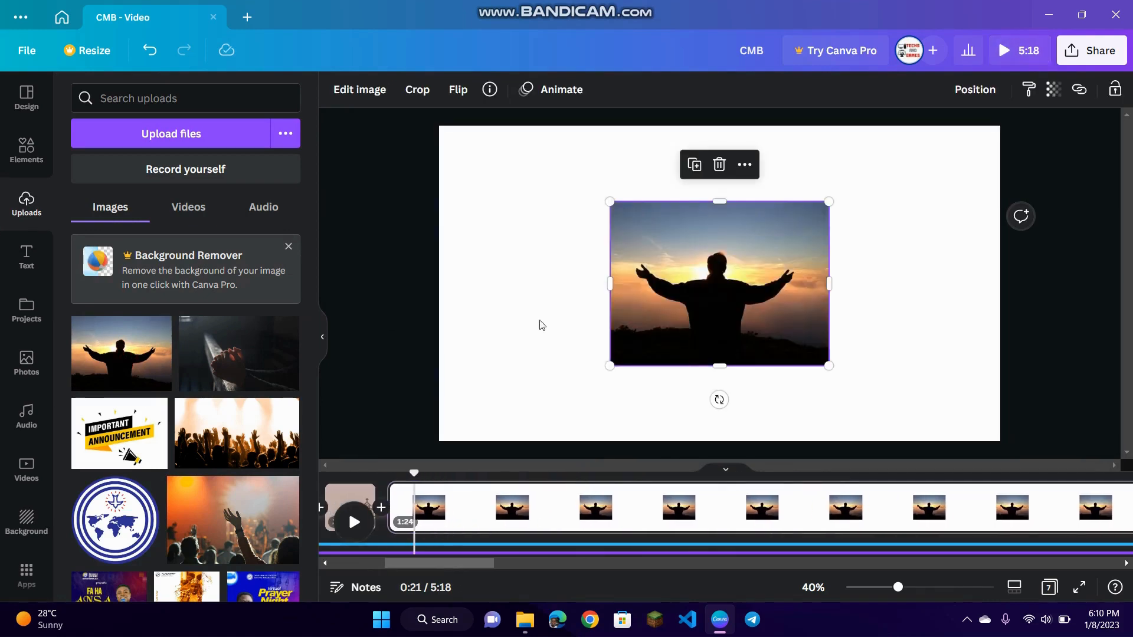
pyautogui.moveTo(607, 368); pyautogui.dragTo(392, 443)
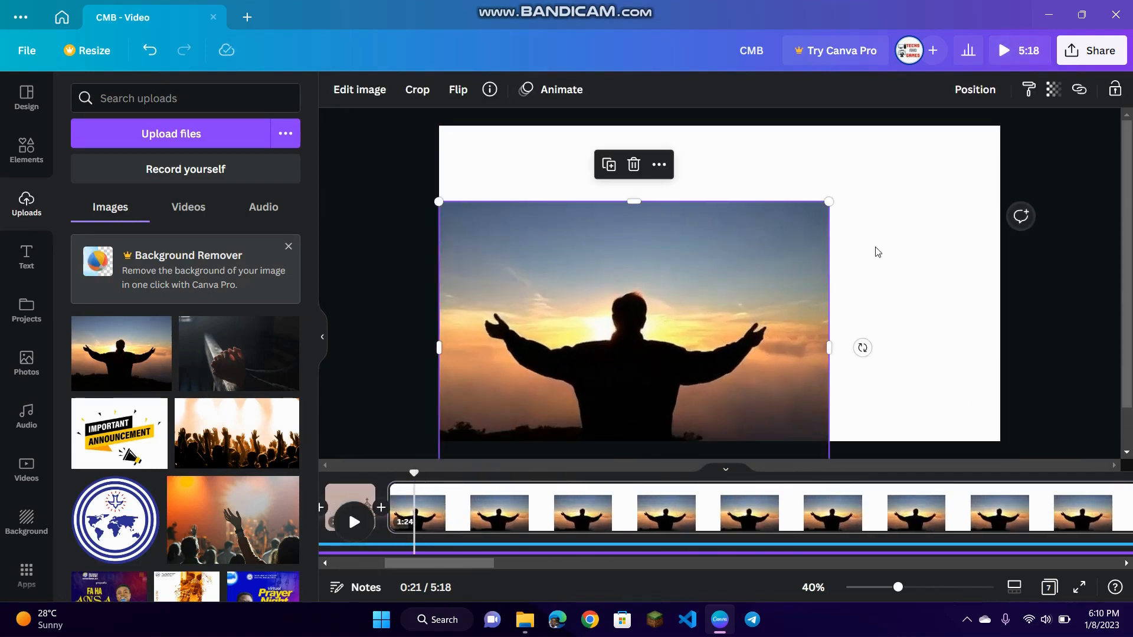
pyautogui.moveTo(891, 177); pyautogui.dragTo(1026, 103)
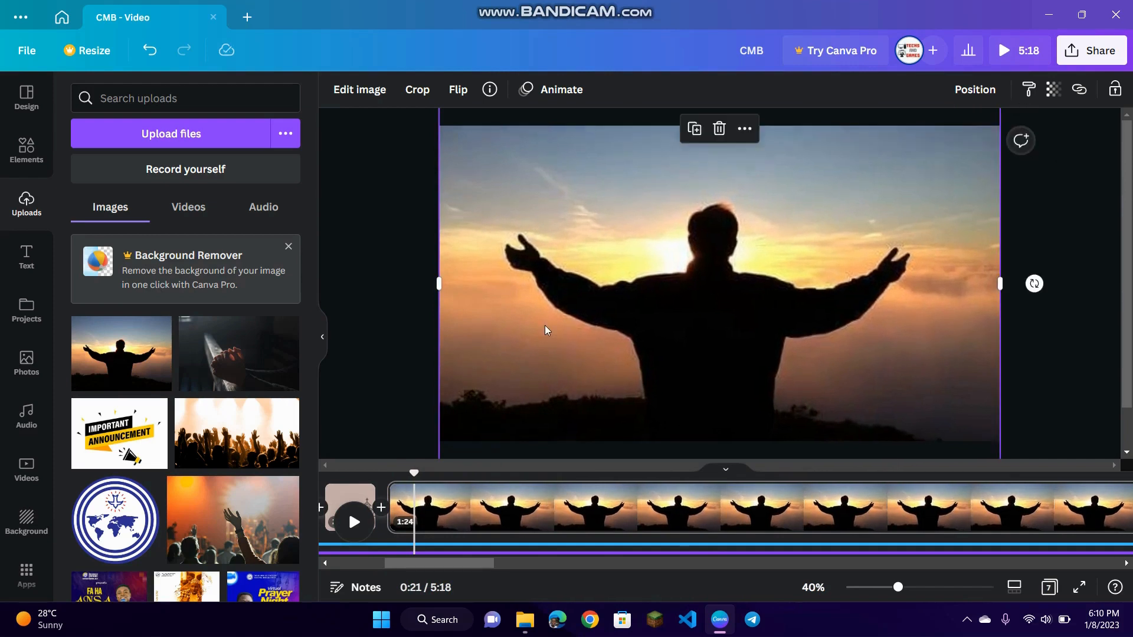
pyautogui.click(367, 307)
pyautogui.click(595, 291)
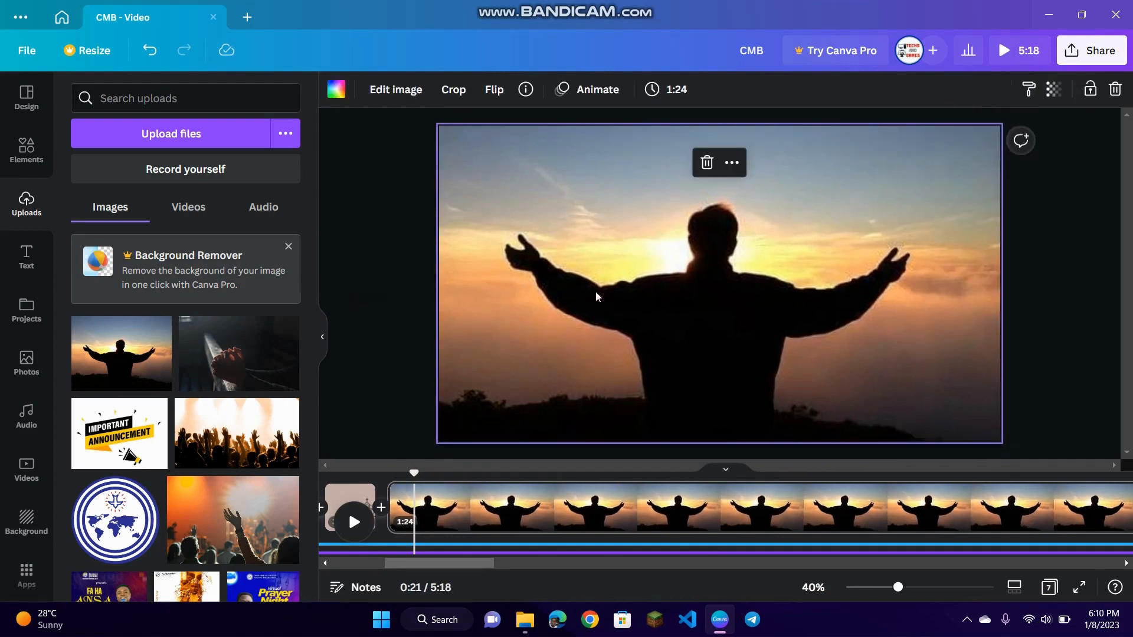
# - Set the blur of the sunset background image to 5
pyautogui.click(602, 96)
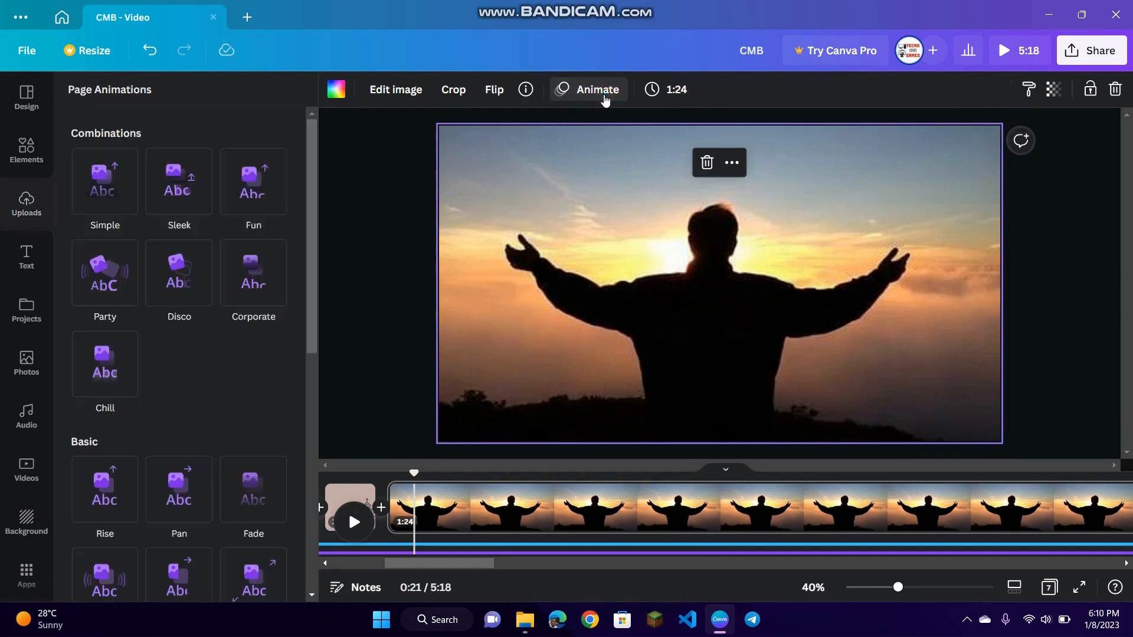
pyautogui.click(405, 96)
pyautogui.click(131, 197)
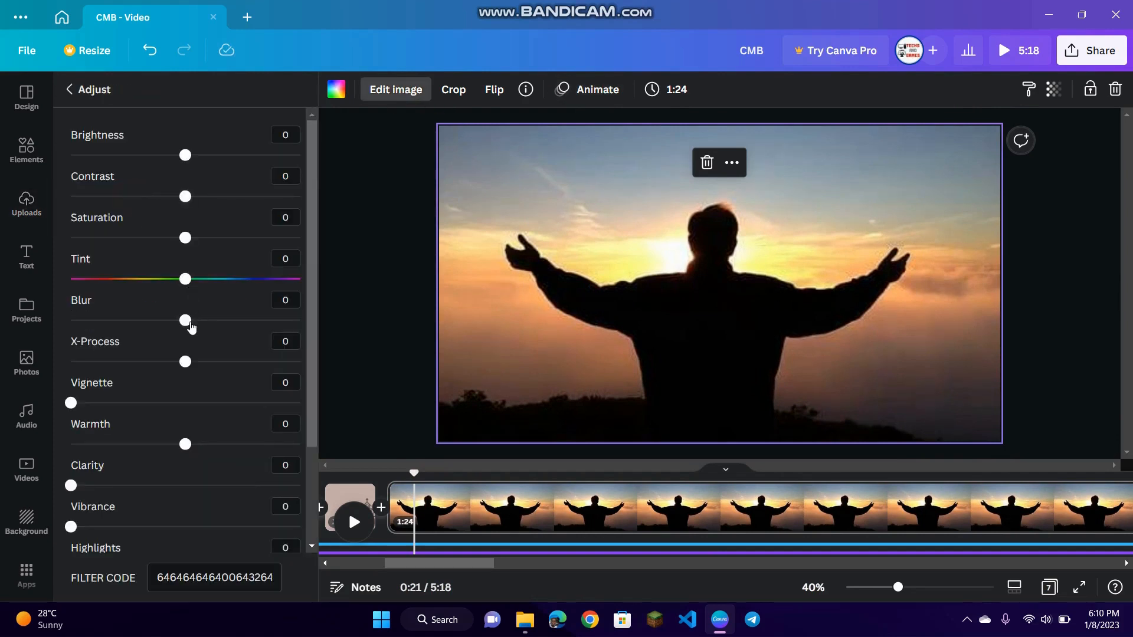
pyautogui.moveTo(189, 326); pyautogui.dragTo(194, 326)
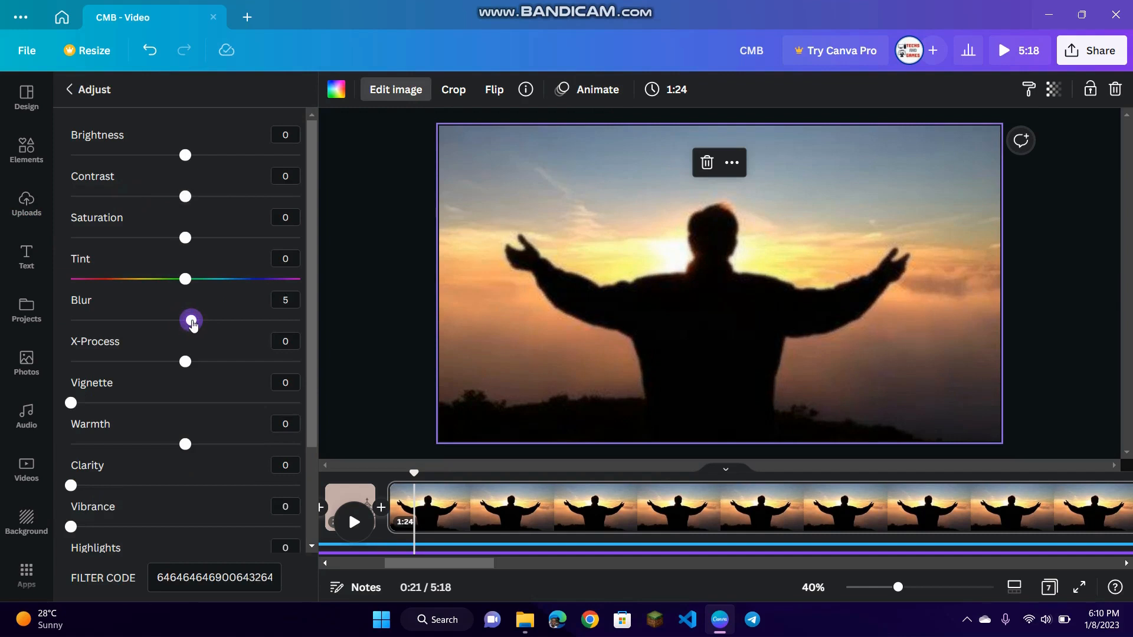
# - Add the uploaded round church logo to the sunset page, enlarge it and place it over the man's silhouette
pyautogui.click(23, 204)
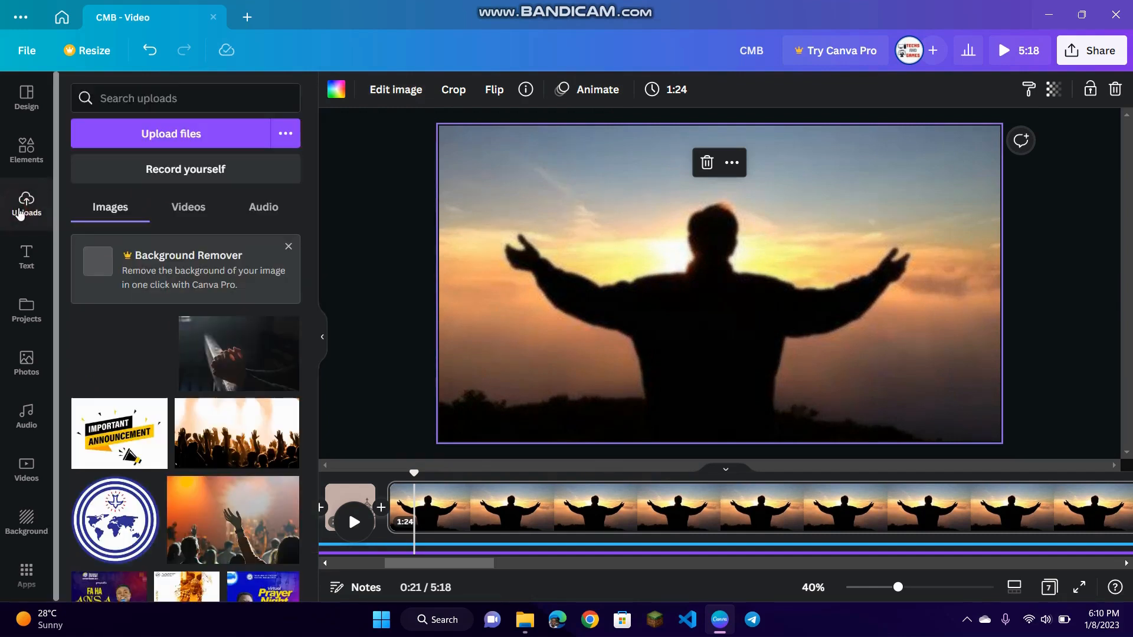
pyautogui.click(128, 527)
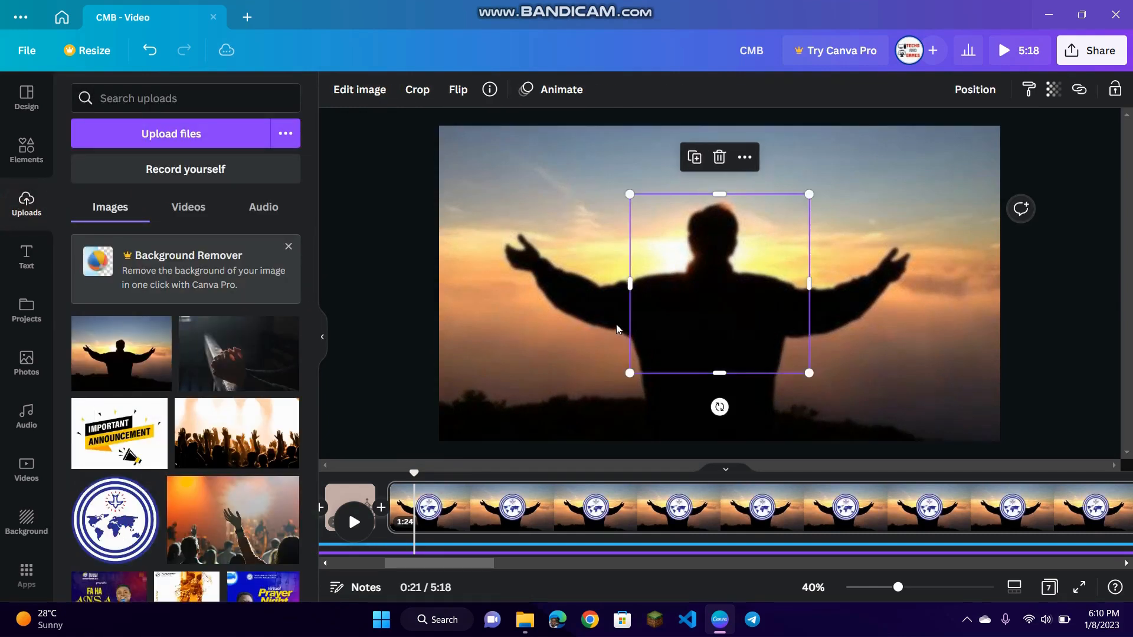
pyautogui.moveTo(628, 371); pyautogui.dragTo(569, 433)
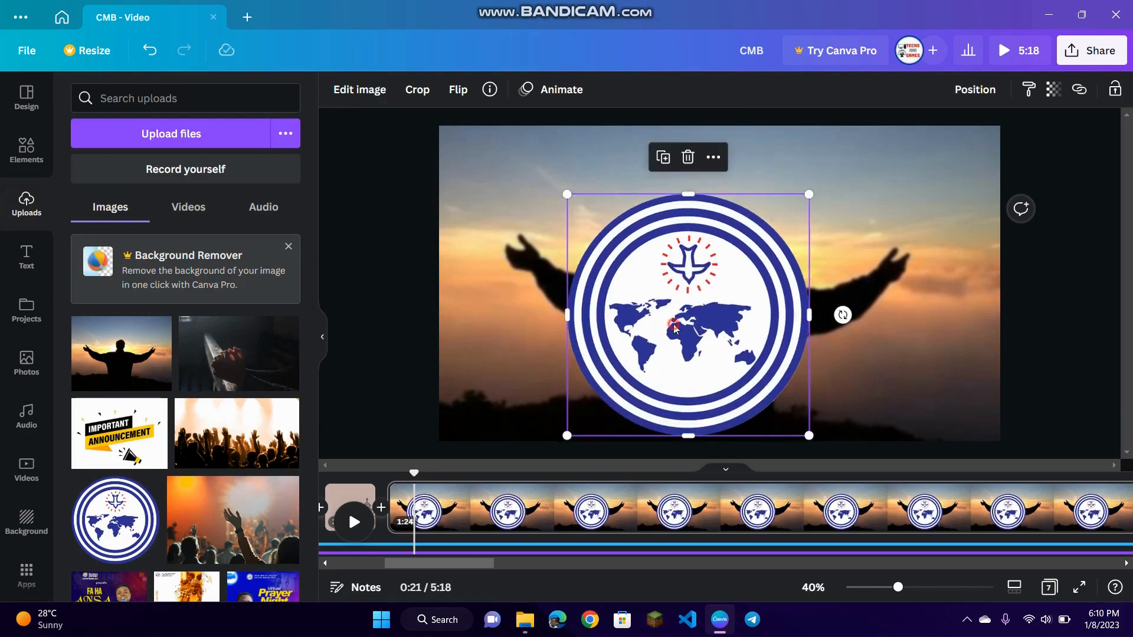
pyautogui.moveTo(673, 325); pyautogui.dragTo(698, 292)
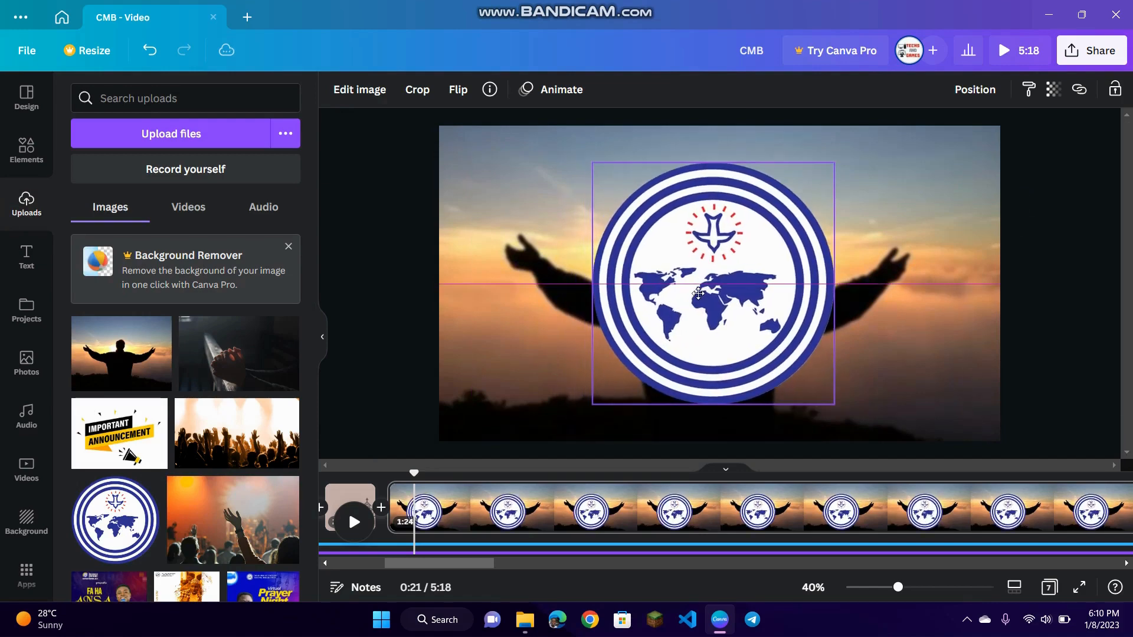
# - Fade the round logo to a low opacity so it works as a watermark on the sunset background
pyautogui.click(1053, 95)
pyautogui.moveTo(1044, 149); pyautogui.dragTo(921, 169)
pyautogui.click(378, 271)
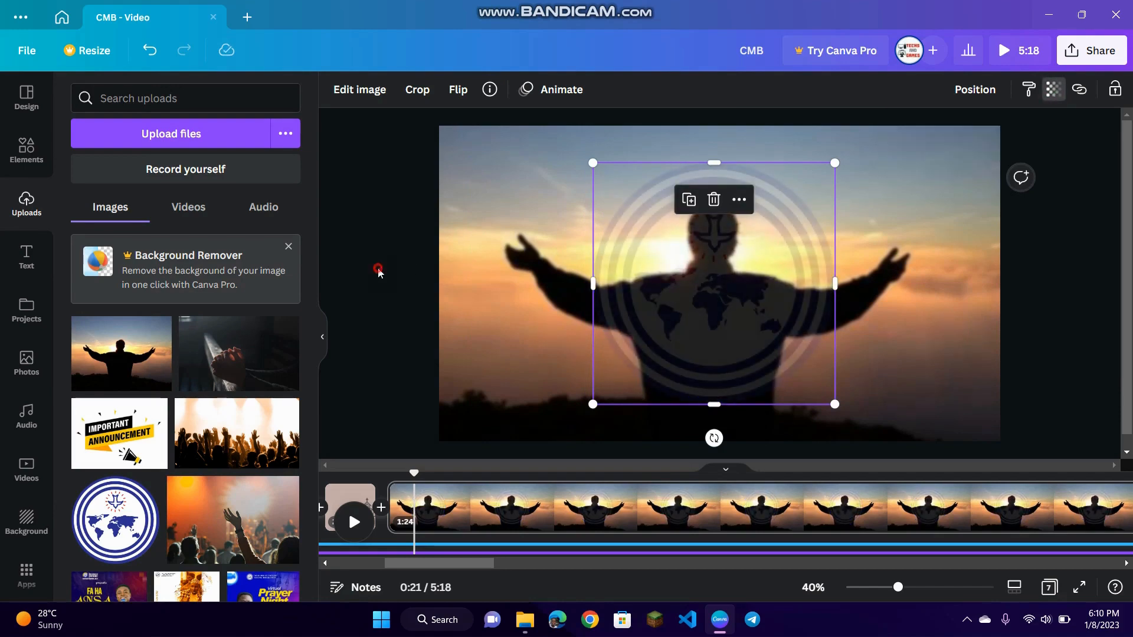
pyautogui.click(389, 370)
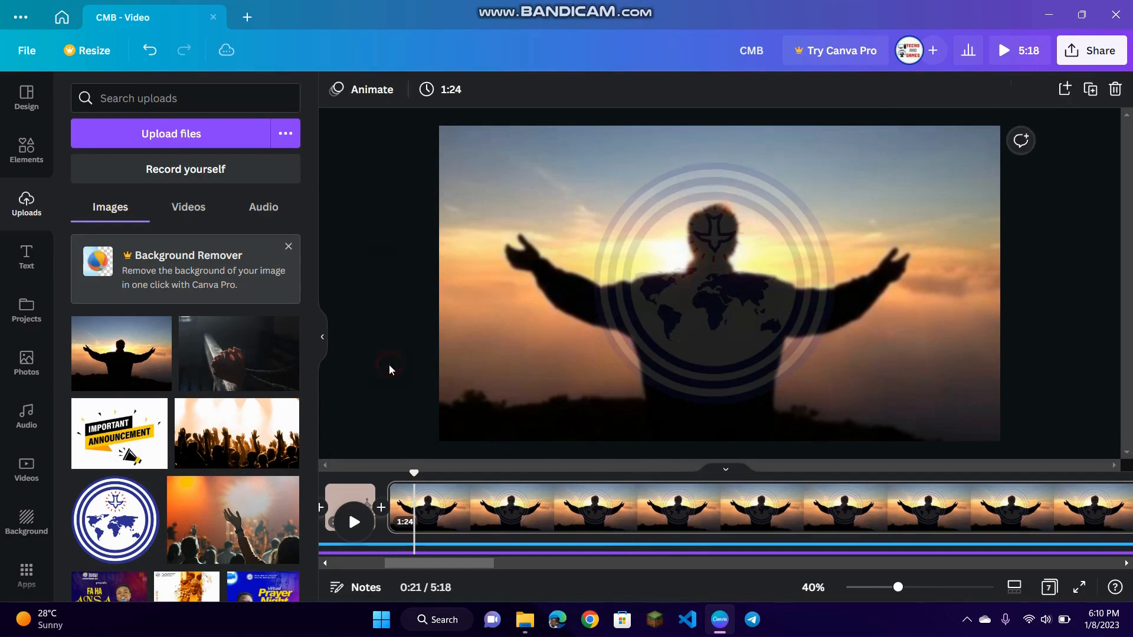
# - Split the sunset page at 0:24
pyautogui.click(466, 519)
pyautogui.rightClick(479, 472)
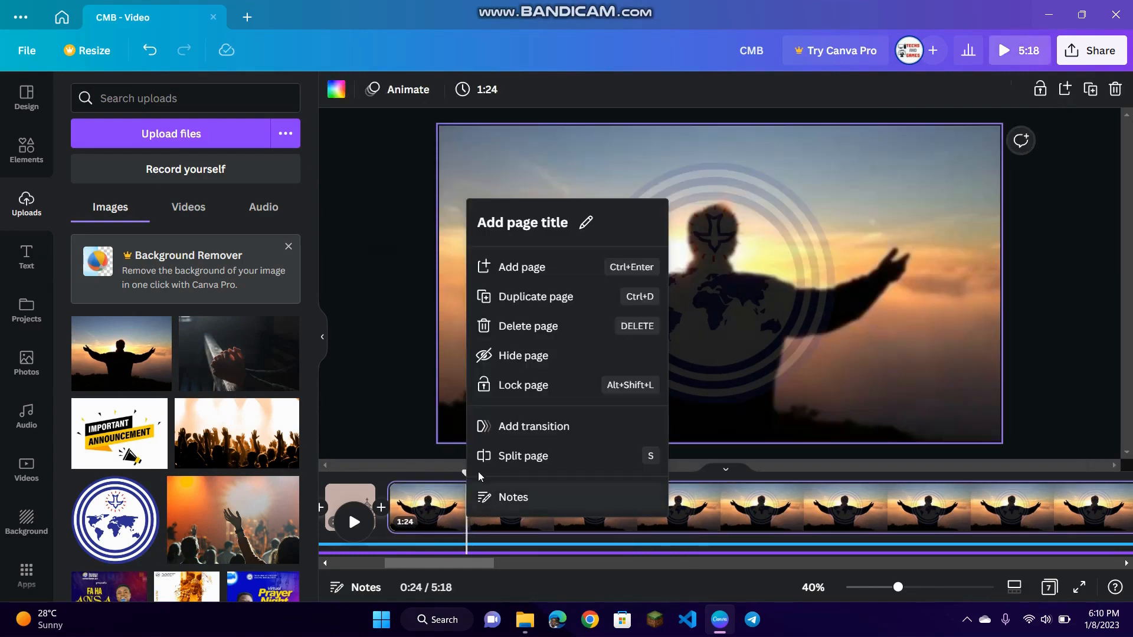
pyautogui.click(486, 469)
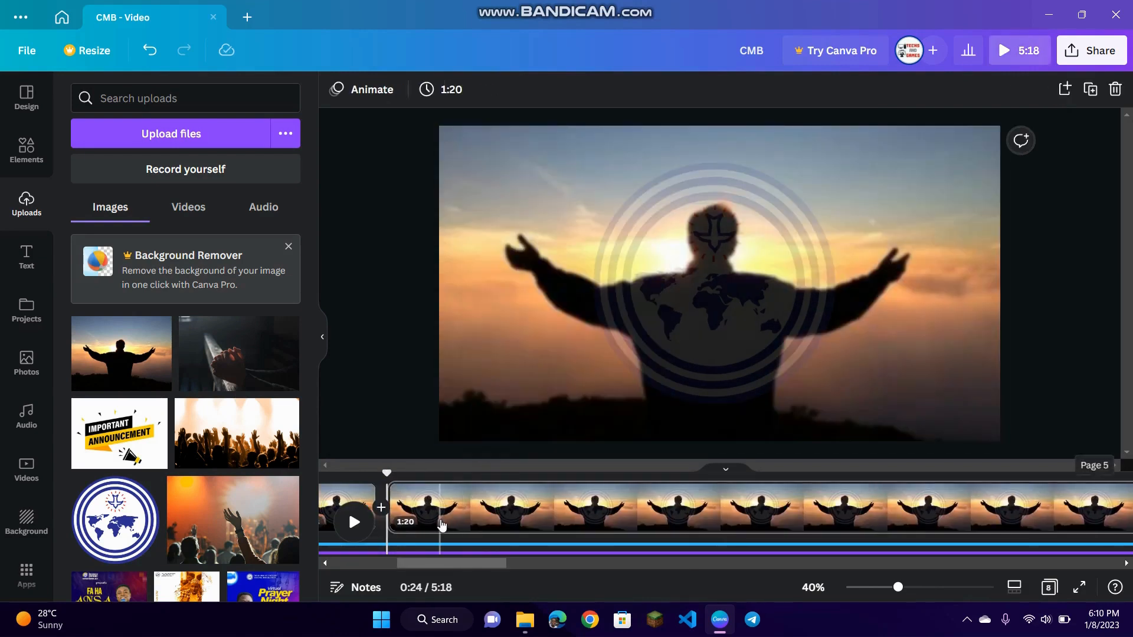
# - Remove the sunset background image and the round logo from the 1:20 page after the split
pyautogui.click(479, 516)
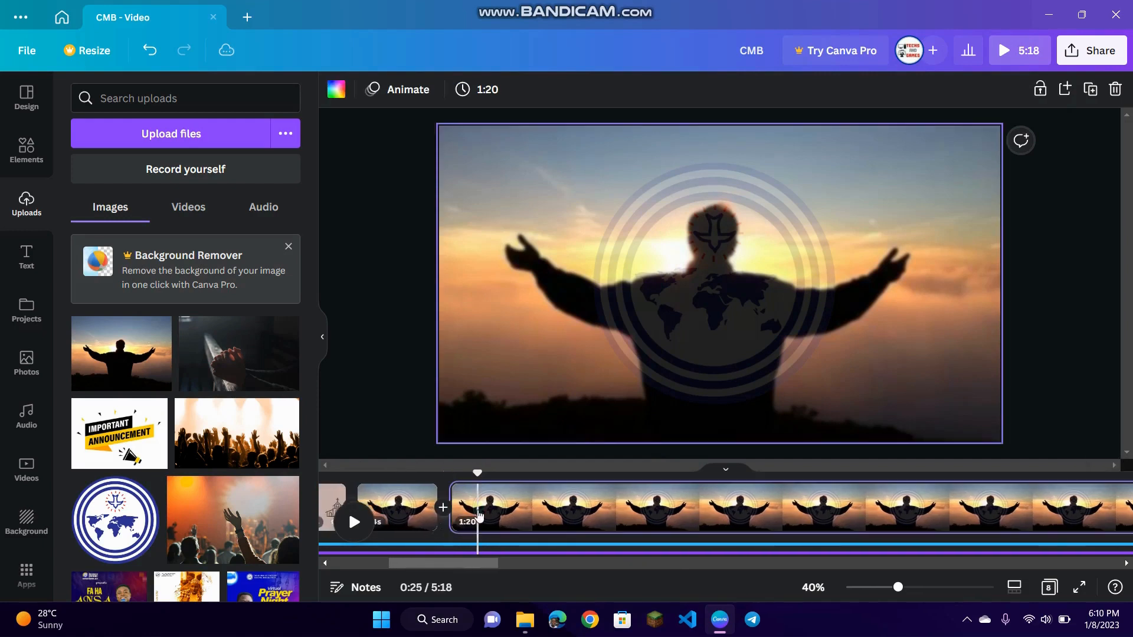
pyautogui.click(594, 364)
pyautogui.click(526, 347)
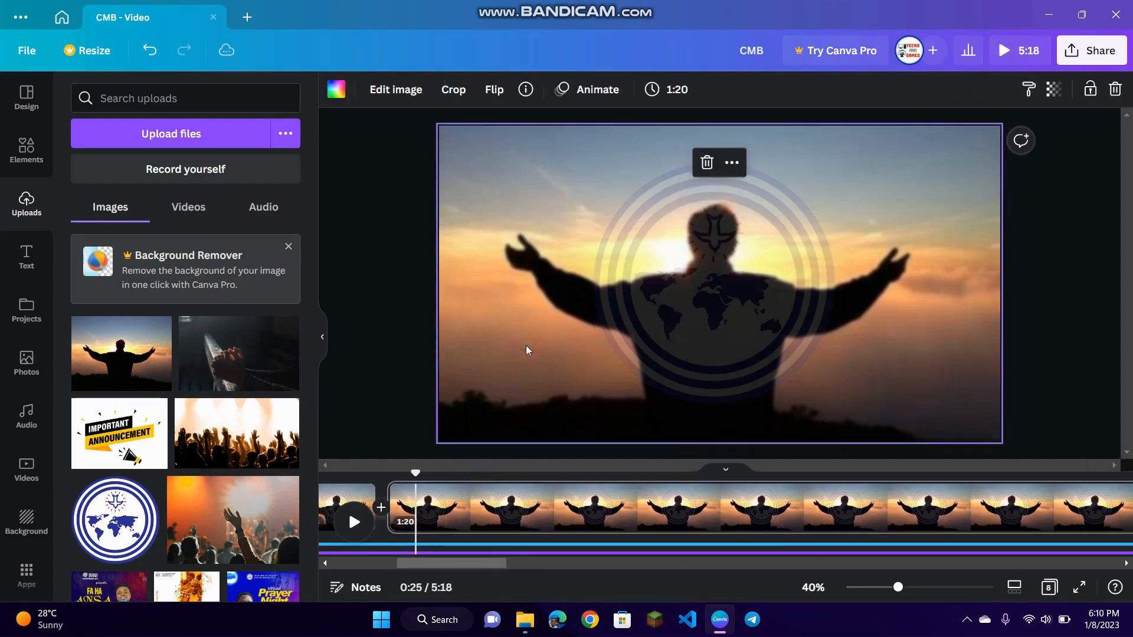
pyautogui.press('Delete')
pyautogui.click(694, 322)
pyautogui.press('Delete')
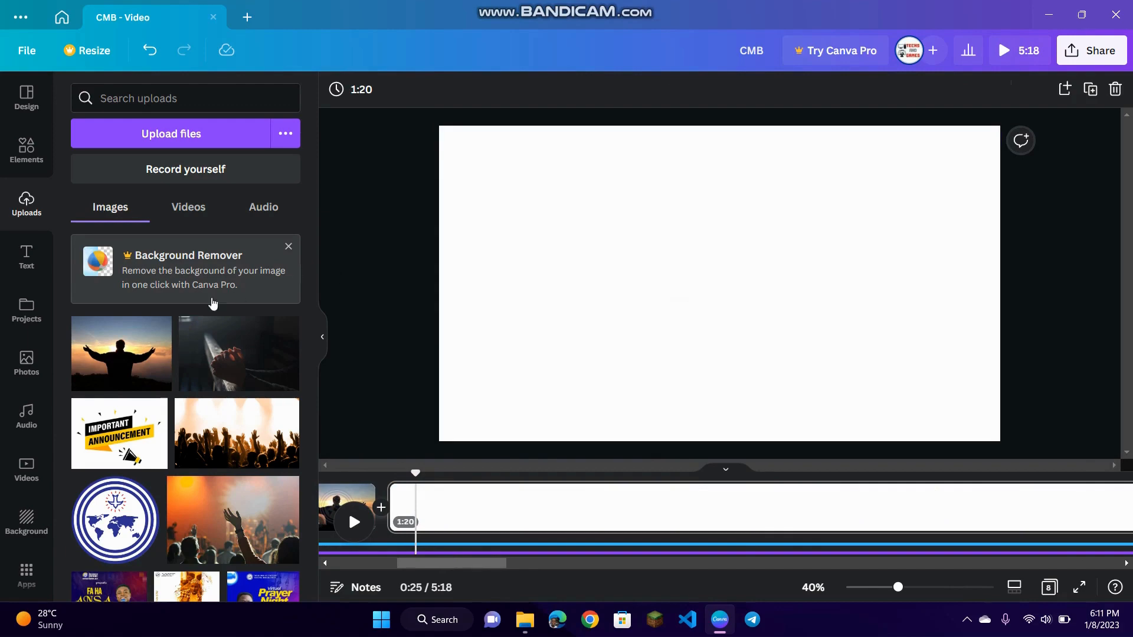
# - Add the uploaded Important Announcement image to the emptied page and enlarge it to the page's full height
pyautogui.click(147, 447)
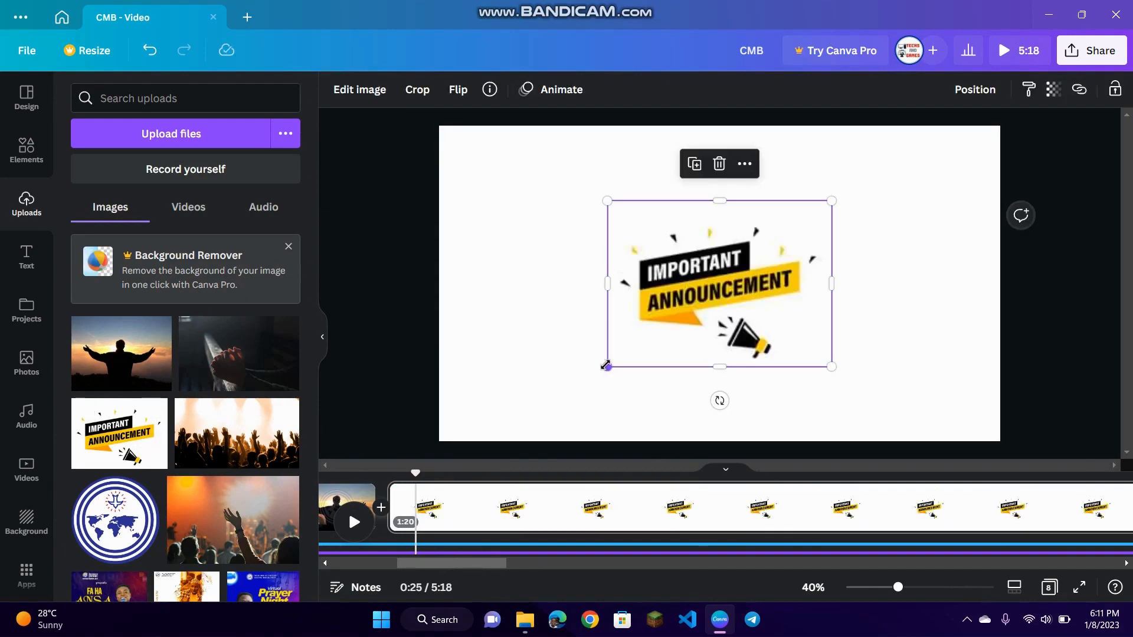
pyautogui.moveTo(606, 366); pyautogui.dragTo(505, 442)
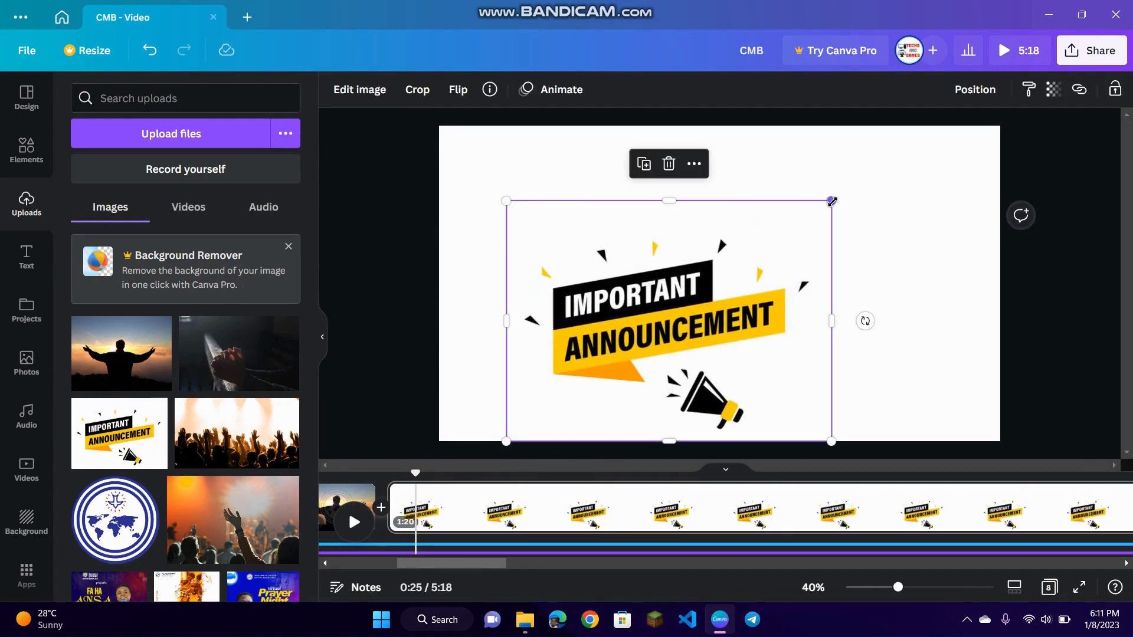
pyautogui.moveTo(831, 201); pyautogui.dragTo(959, 109)
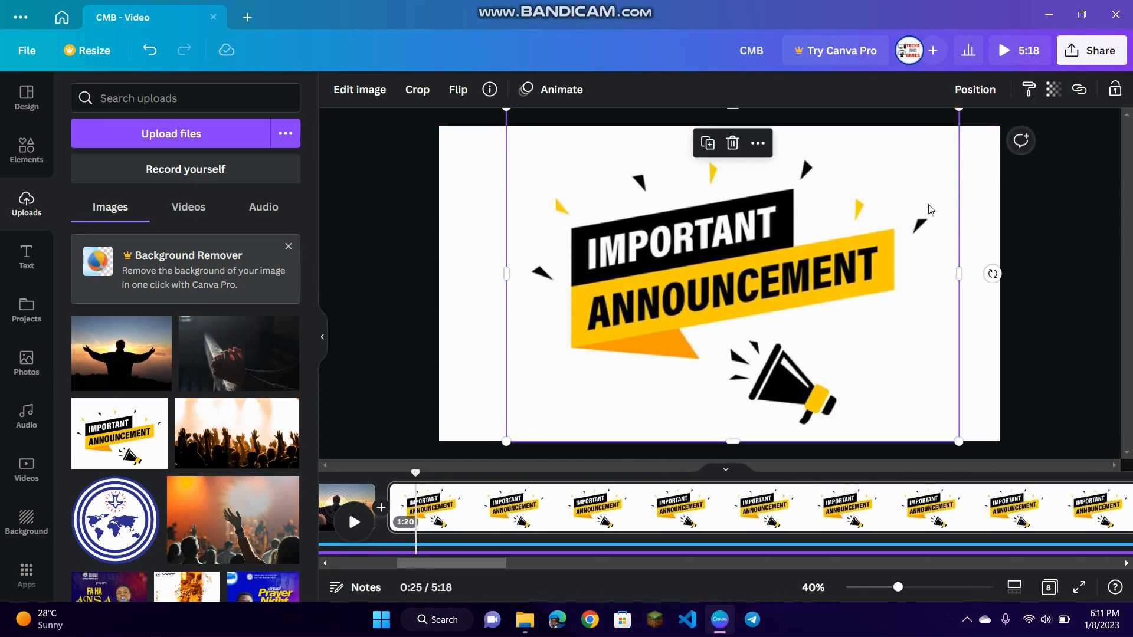
pyautogui.click(1015, 217)
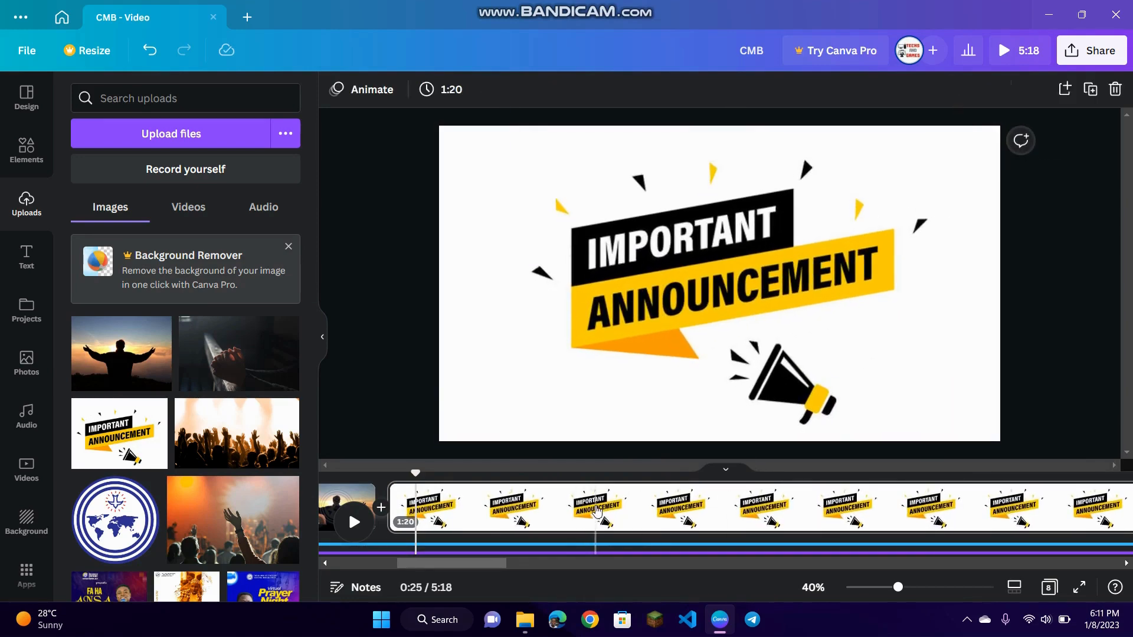
# - Play the video from 0:11 to the announcement page to check timing, and lengthen the sunset page to 8.1 s
pyautogui.scroll(5, 597, 511)
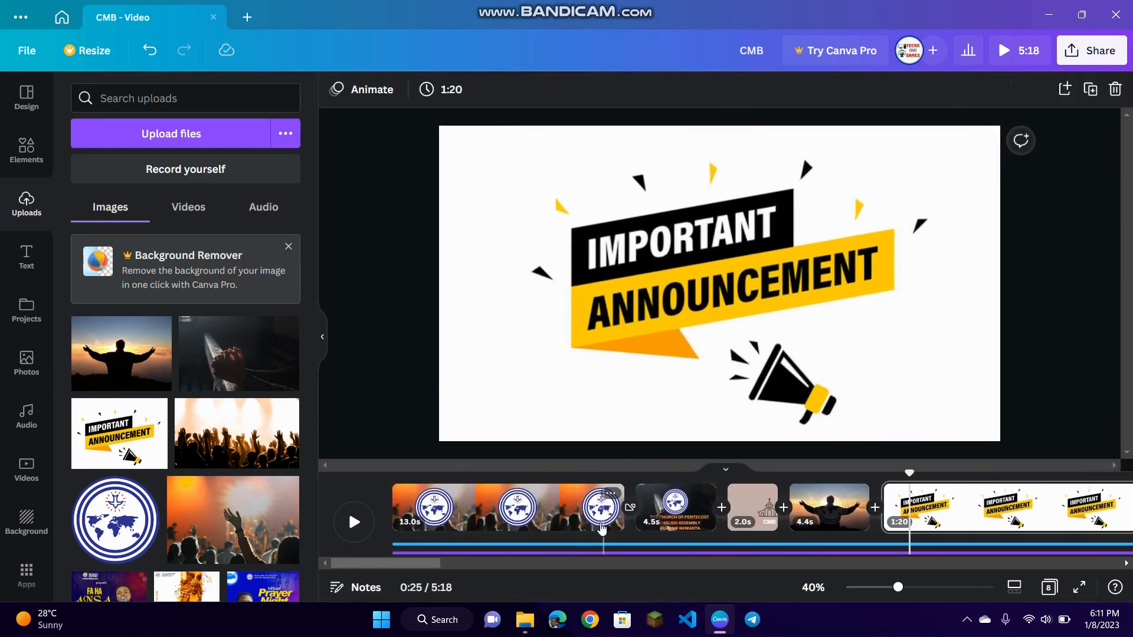
pyautogui.click(598, 511)
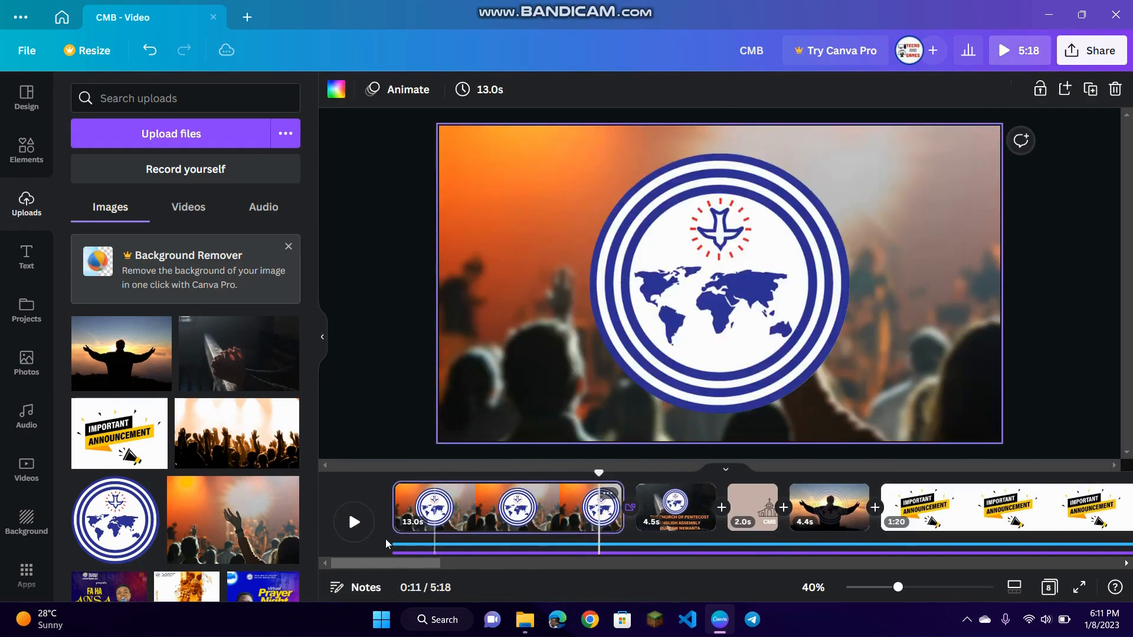
pyautogui.click(355, 524)
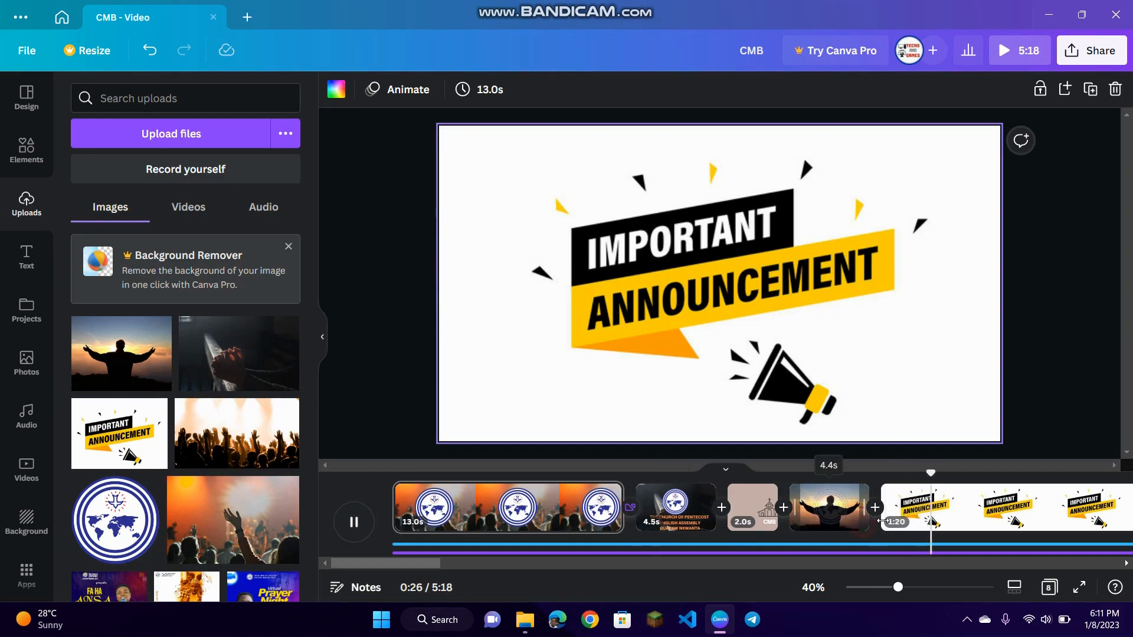
pyautogui.moveTo(881, 521); pyautogui.dragTo(932, 520)
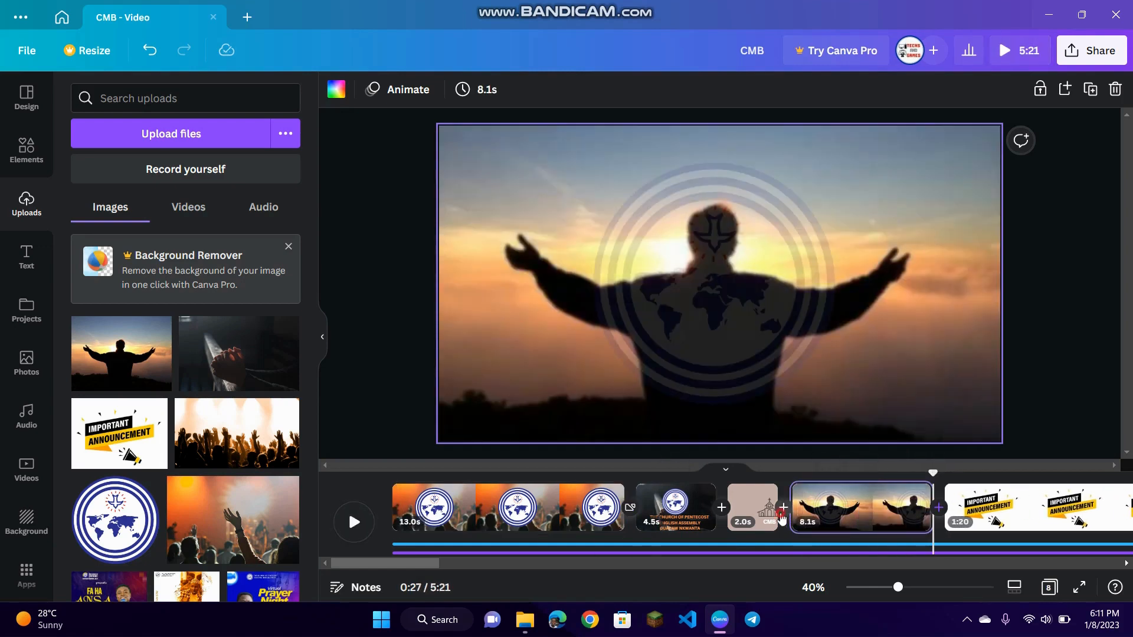
# - Apply a Chop transition between the CMB and sunset pages and a Stack transition between the sunset and announcement pages
pyautogui.click(782, 508)
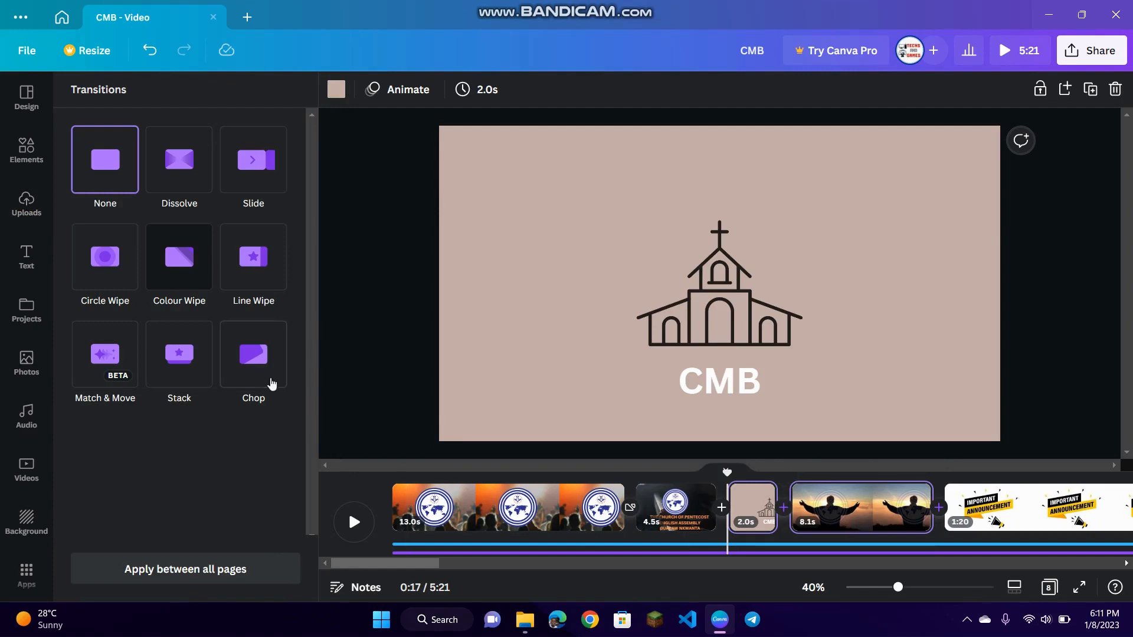
pyautogui.click(272, 384)
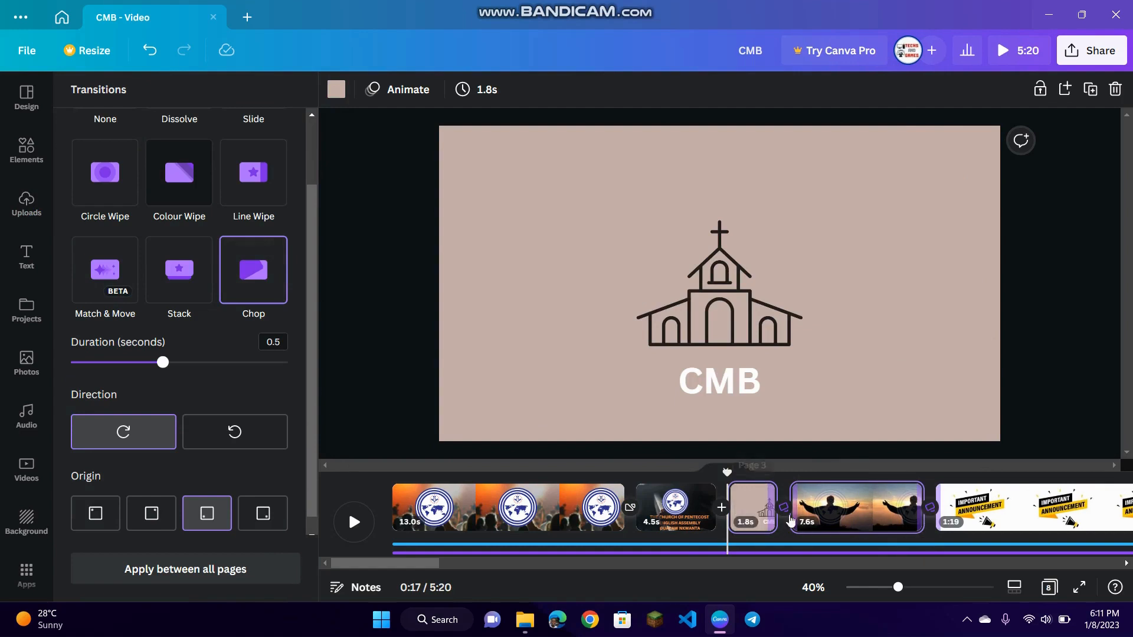
pyautogui.click(930, 509)
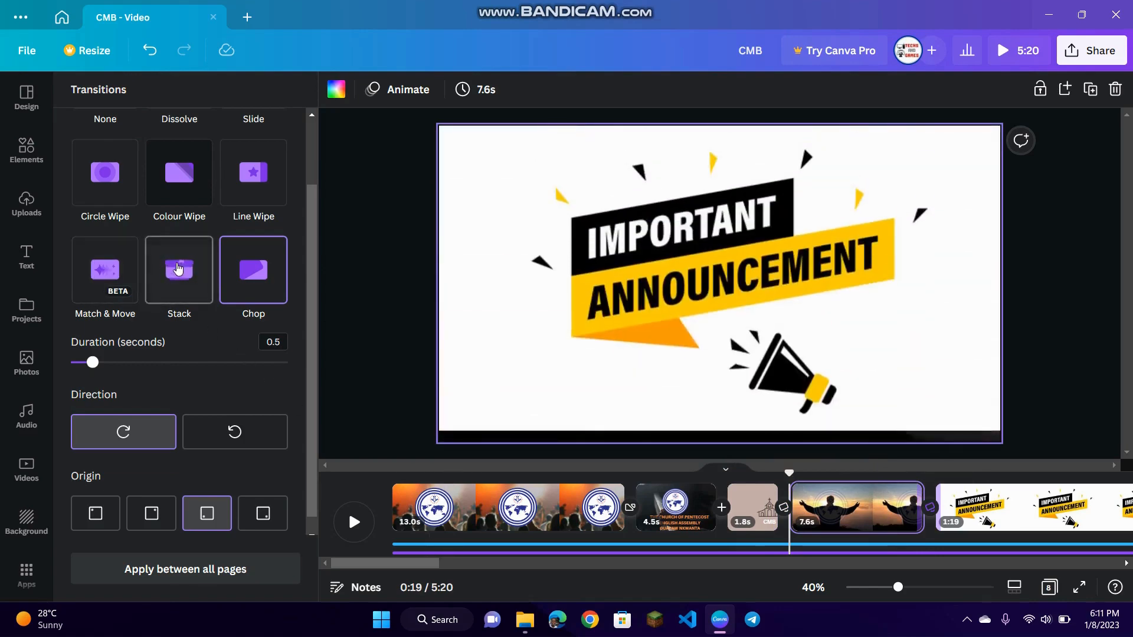
pyautogui.click(178, 269)
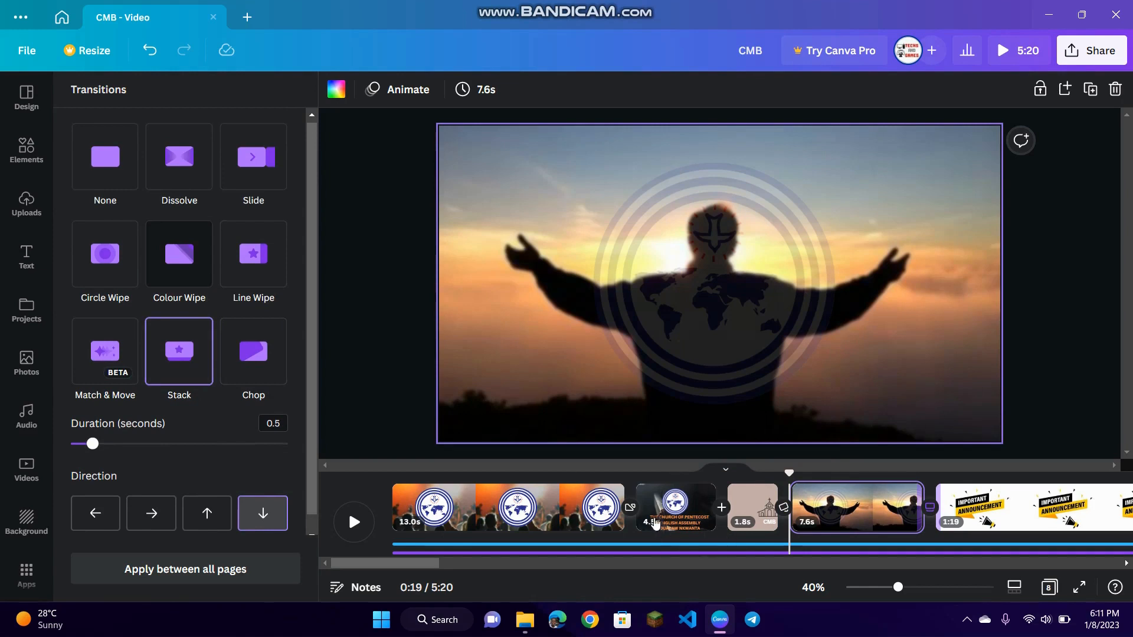
# - Play the video from 0:15 into the announcement page to check the new transitions and the timing
pyautogui.click(681, 524)
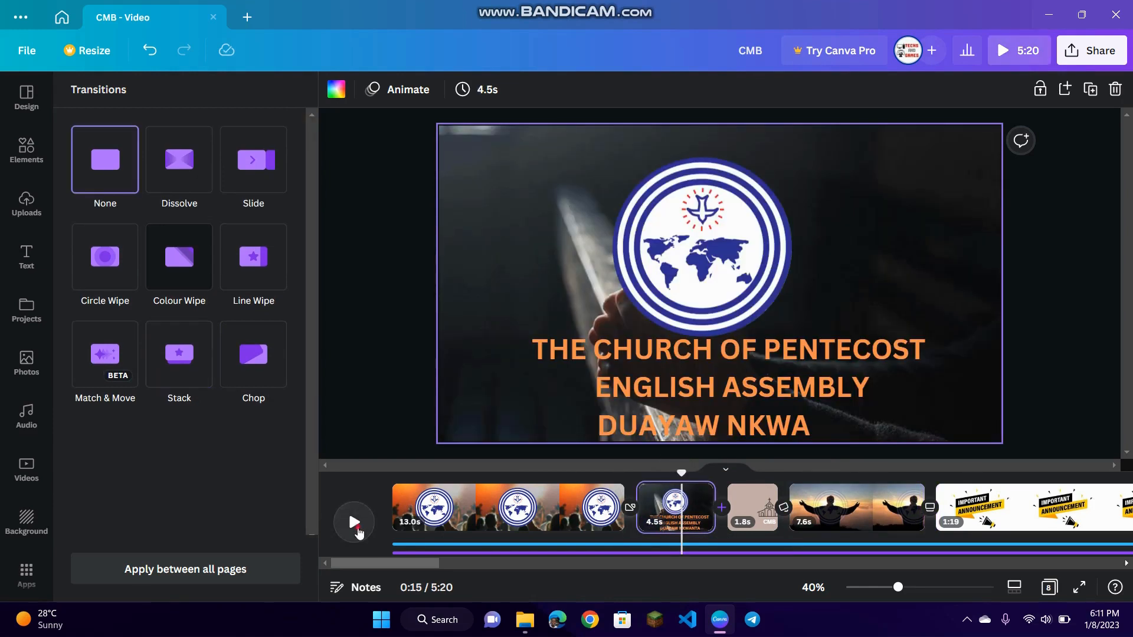
pyautogui.click(354, 522)
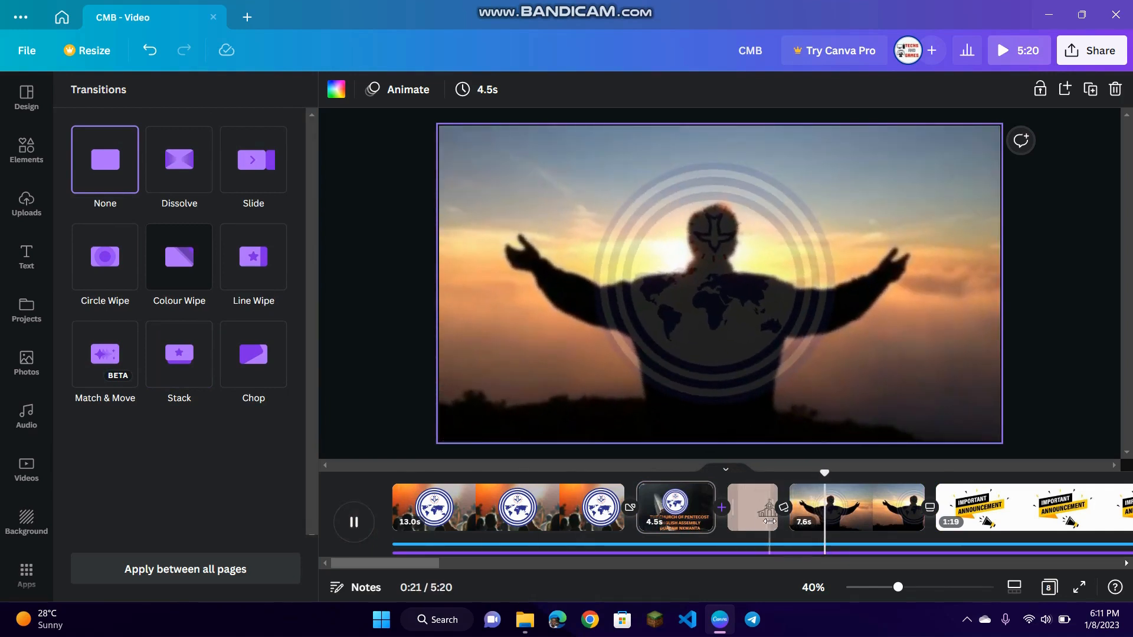
pyautogui.hscroll(10, 770, 525)
pyautogui.hscroll(4, 770, 525)
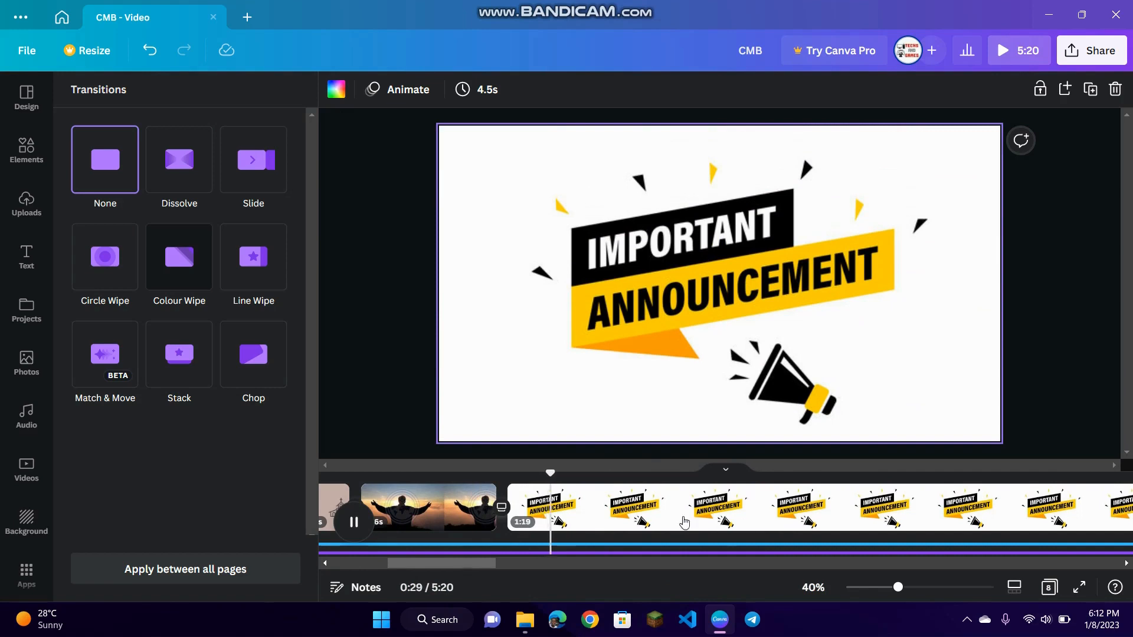
# - Split the Important Announcement page at 0:31 and delete the image from the second part, leaving that page blank
pyautogui.click(582, 518)
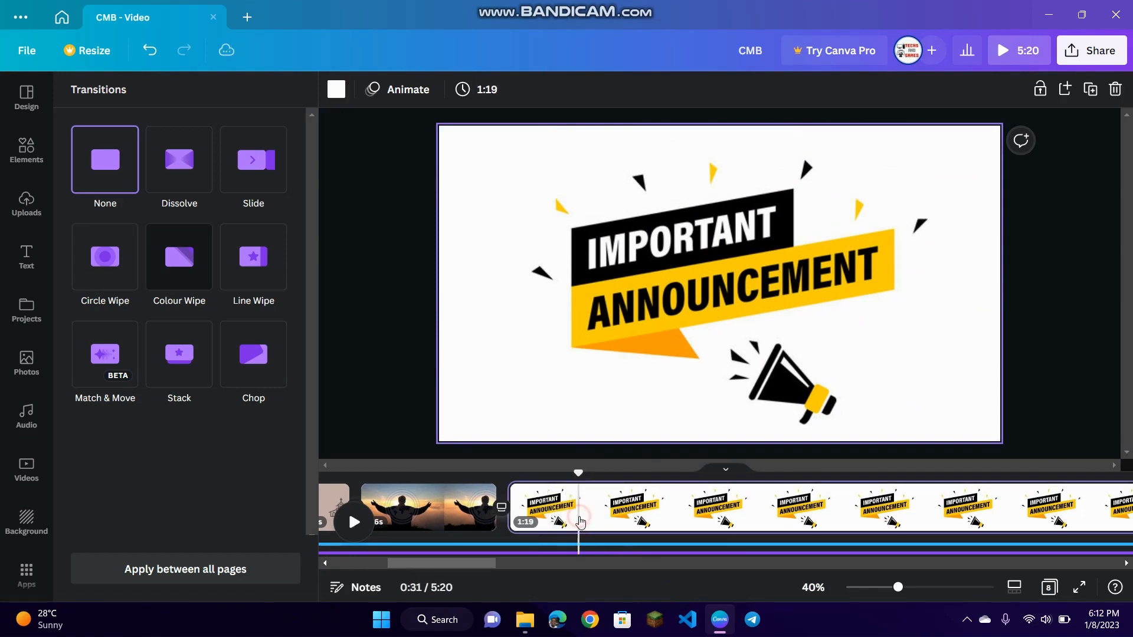
pyautogui.rightClick(575, 515)
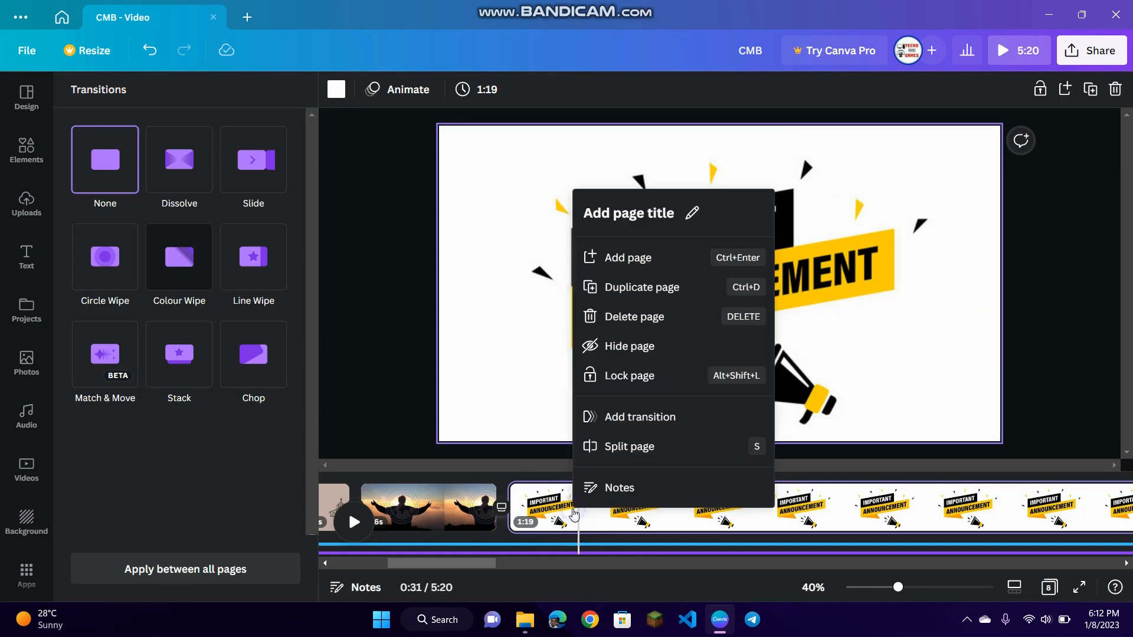
pyautogui.click(598, 440)
pyautogui.click(514, 519)
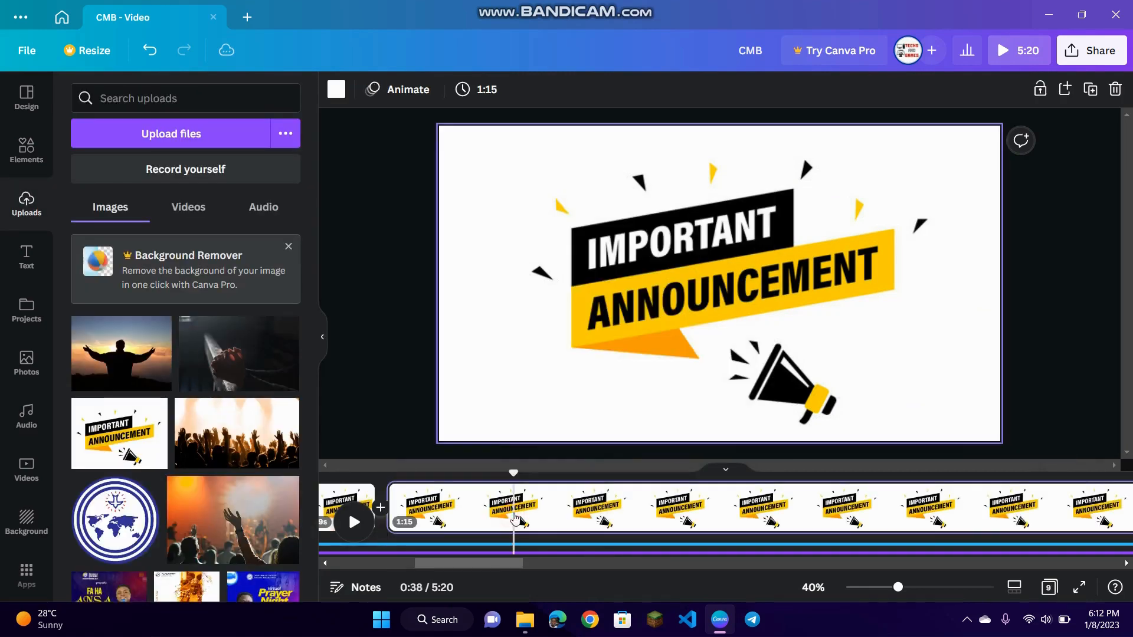
pyautogui.click(704, 247)
pyautogui.press('Delete')
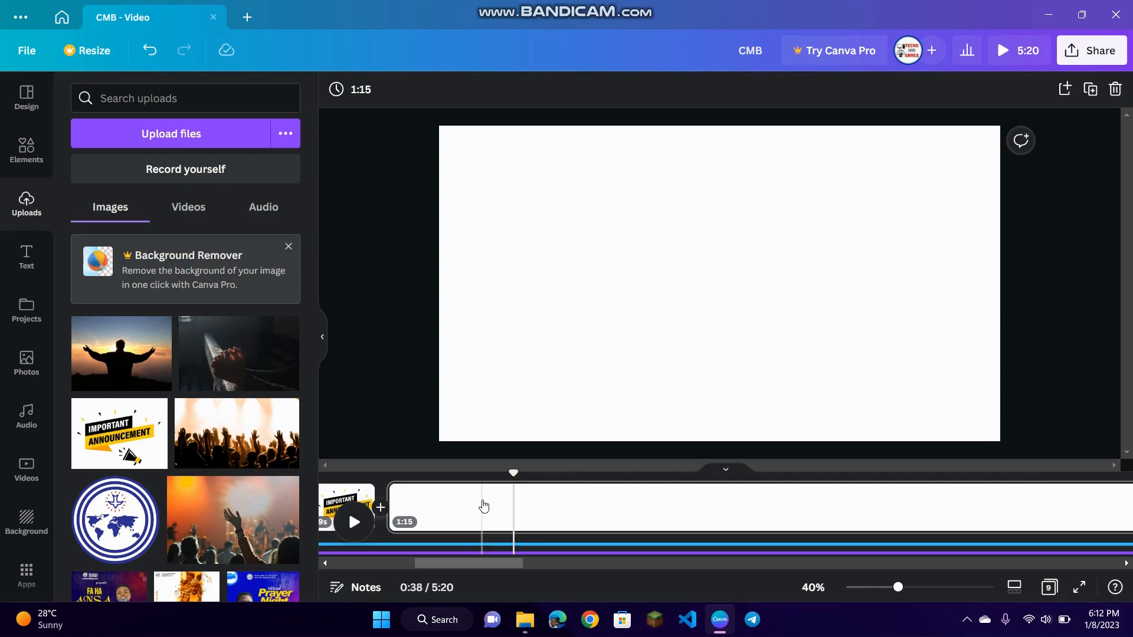
pyautogui.click(410, 497)
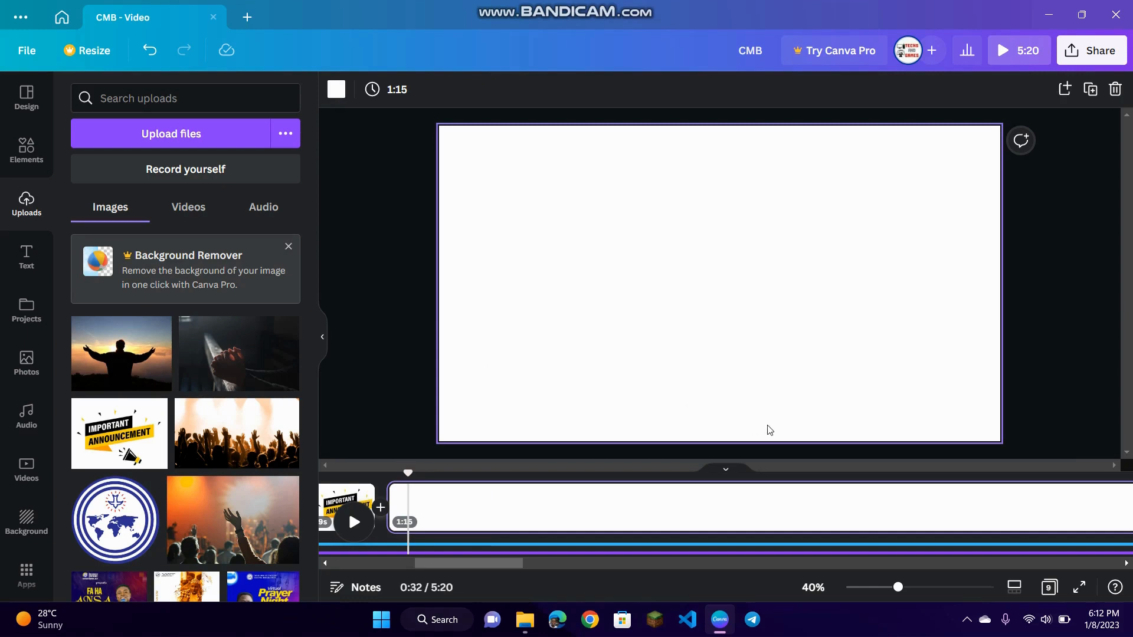
pyautogui.click(966, 619)
pyautogui.click(924, 519)
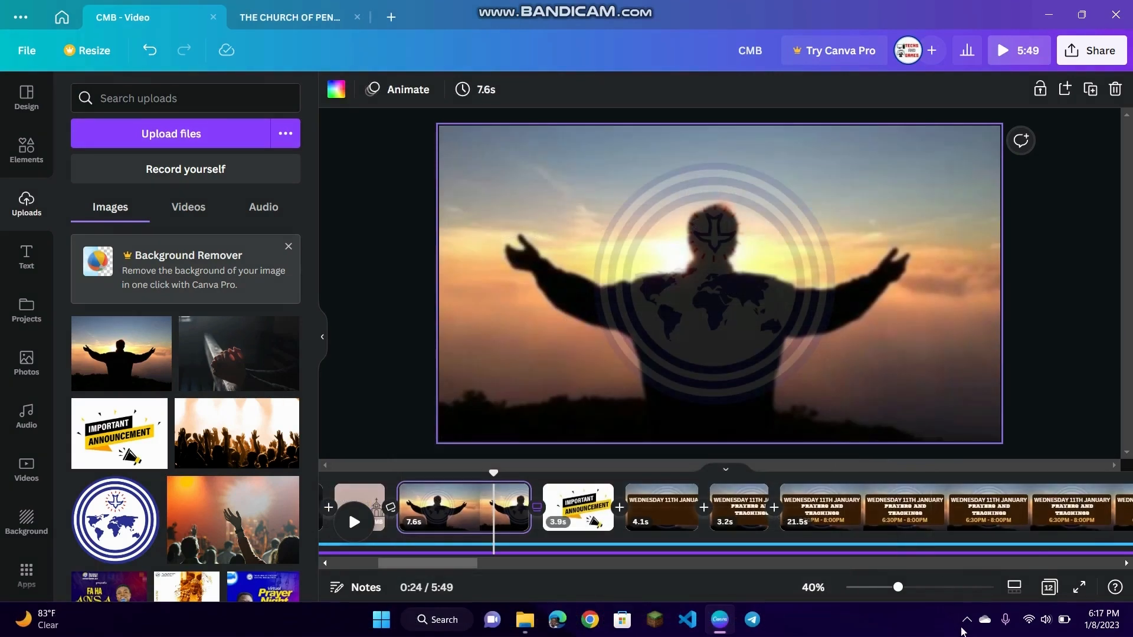
pyautogui.click(966, 619)
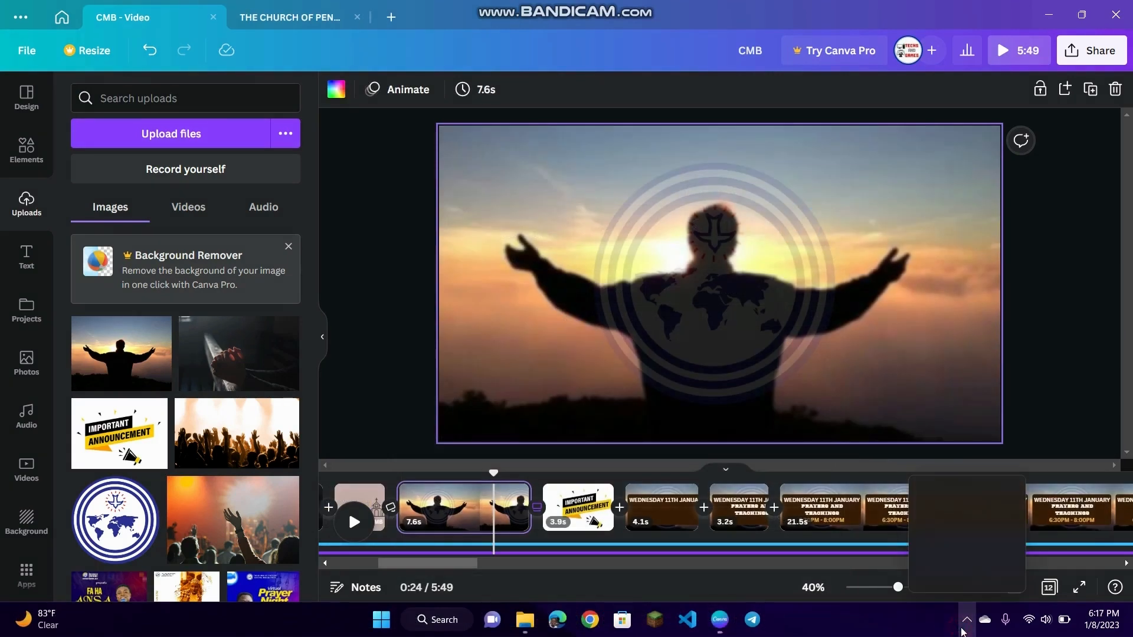
pyautogui.click(1097, 383)
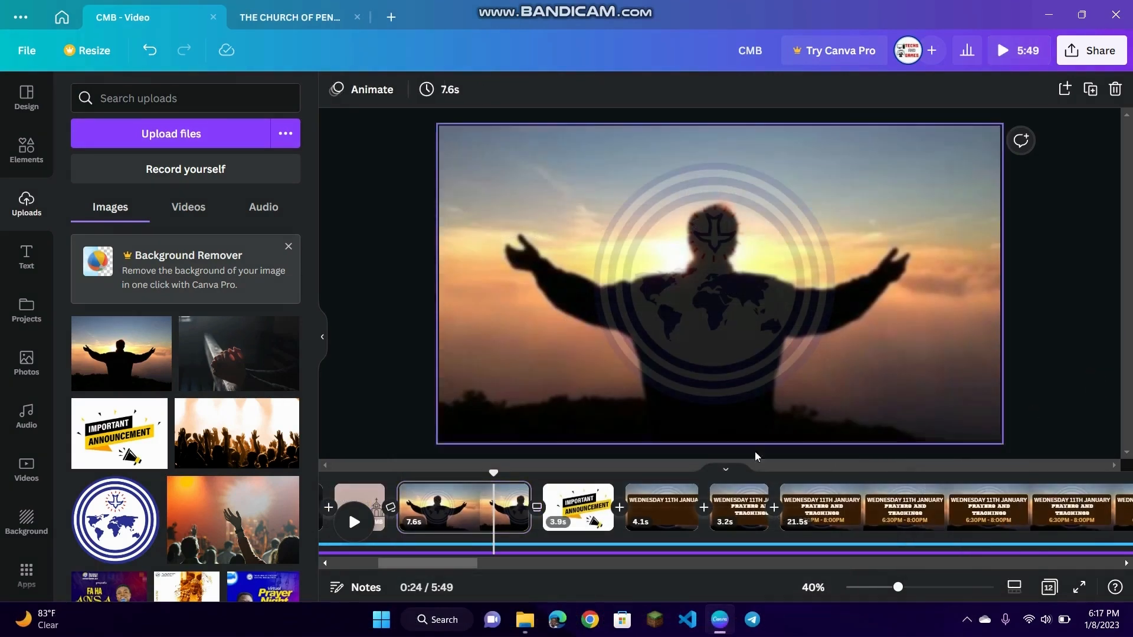
# - Play the video from the 3.9 s announcement page at 0:29 to 0:40 to check the new text pages
pyautogui.click(583, 525)
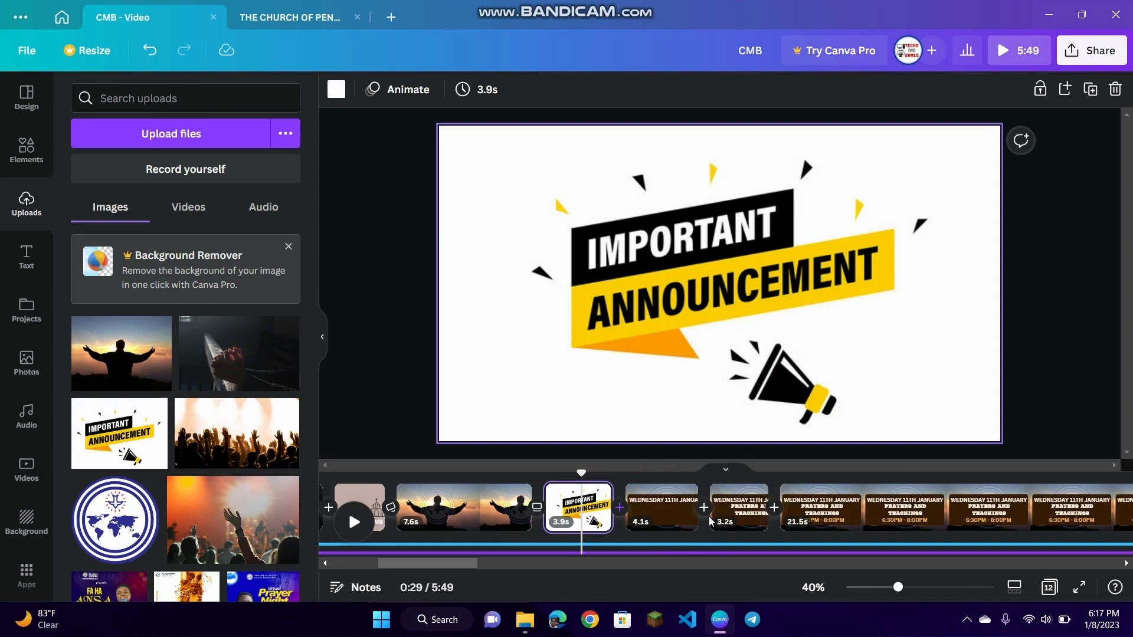
pyautogui.click(355, 522)
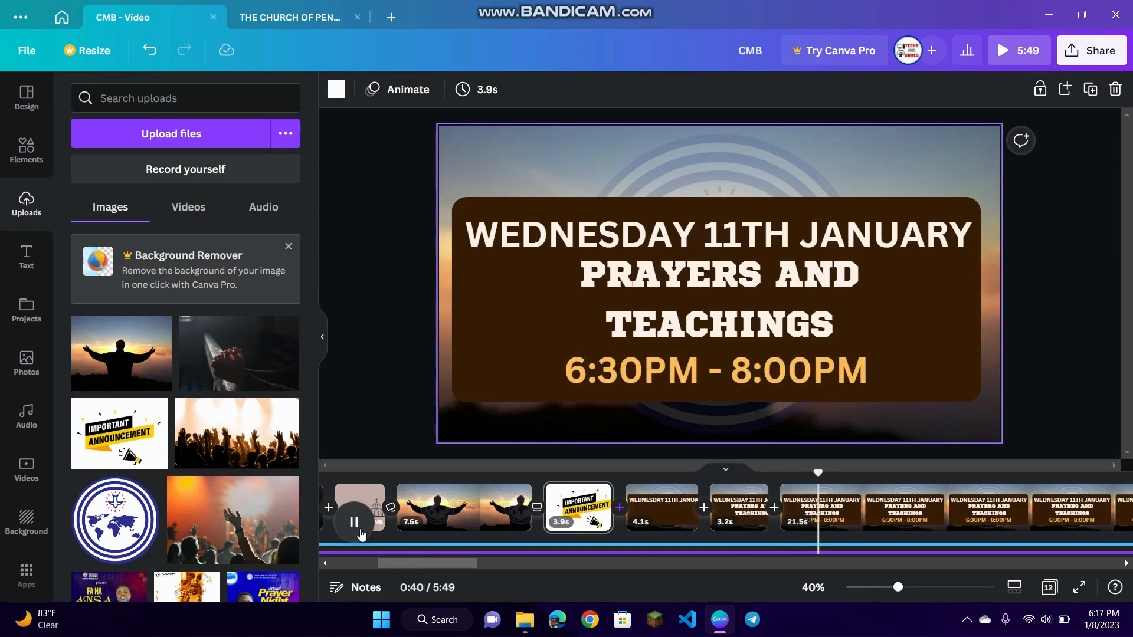
pyautogui.click(362, 534)
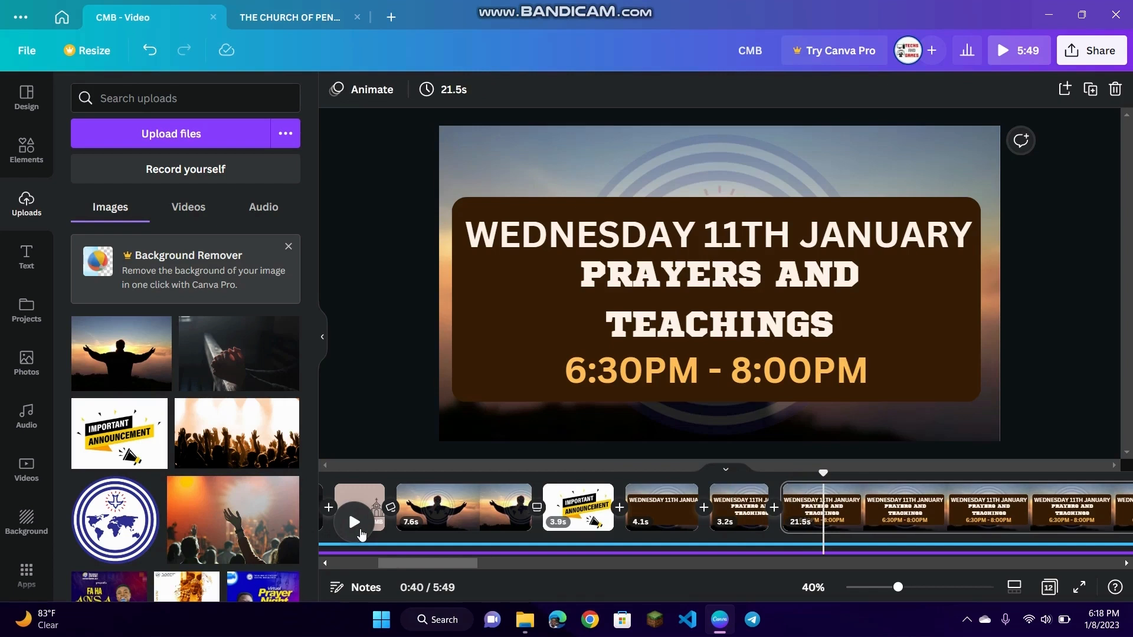
# - Examine the WEDNESDAY 11TH JANUARY text and brown rounded rectangle on the 4.1 s page, along with the available elements and text styles
pyautogui.click(659, 502)
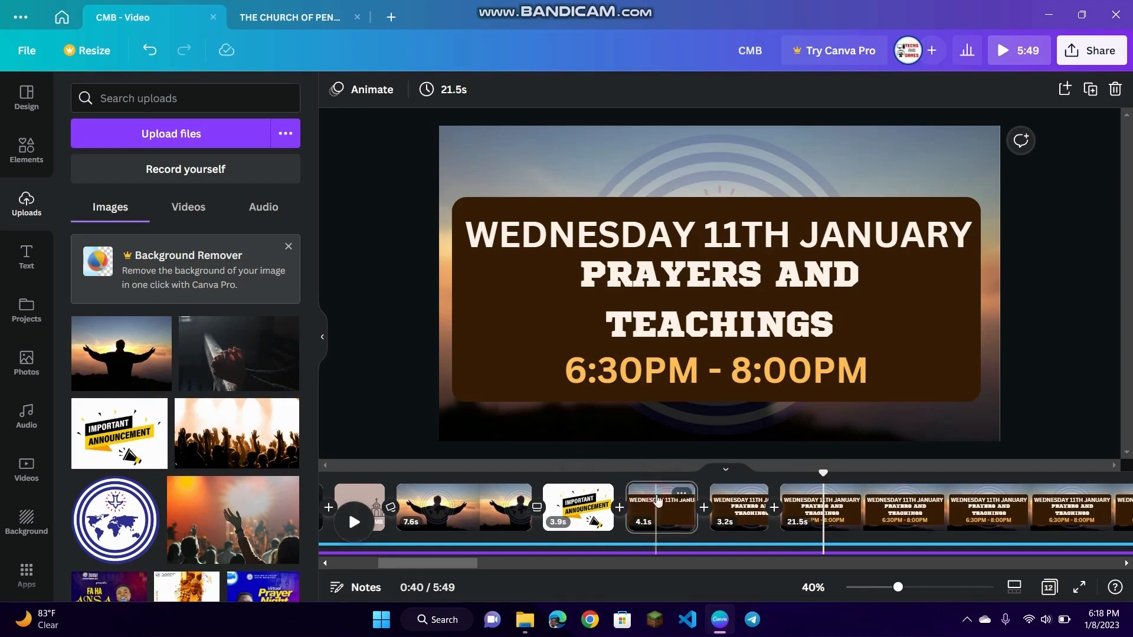
pyautogui.click(689, 251)
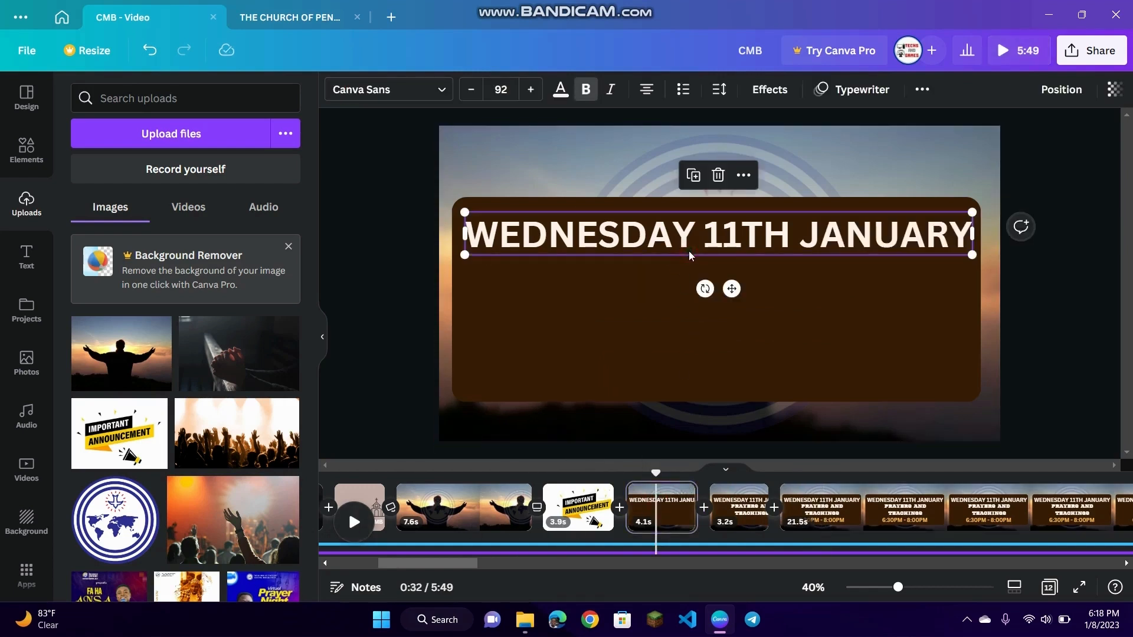
pyautogui.click(522, 356)
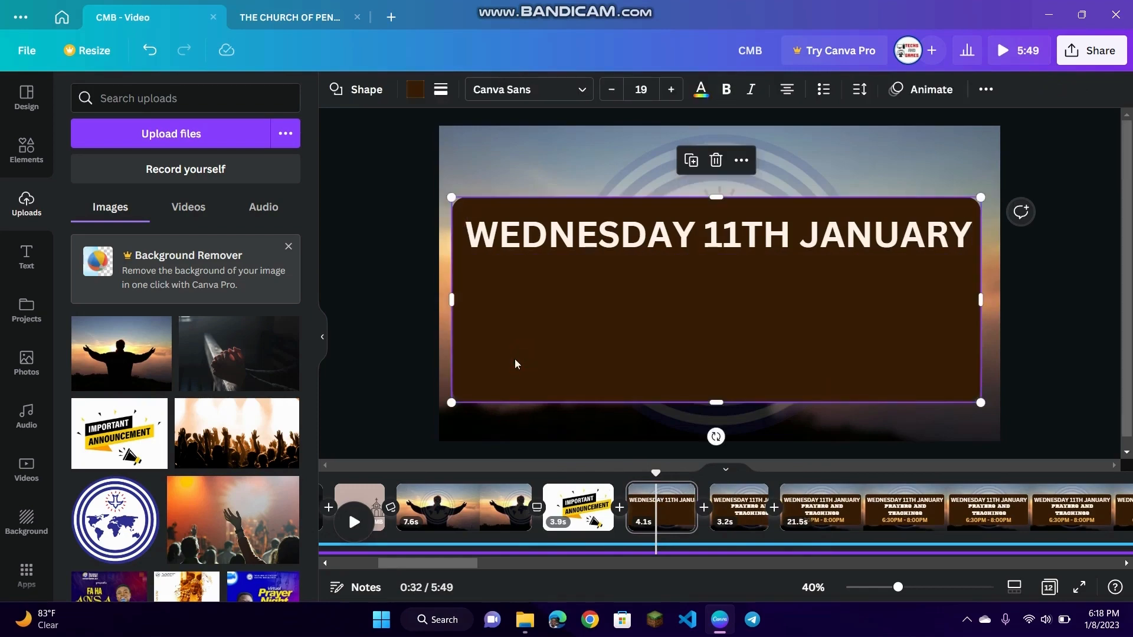
pyautogui.click(18, 135)
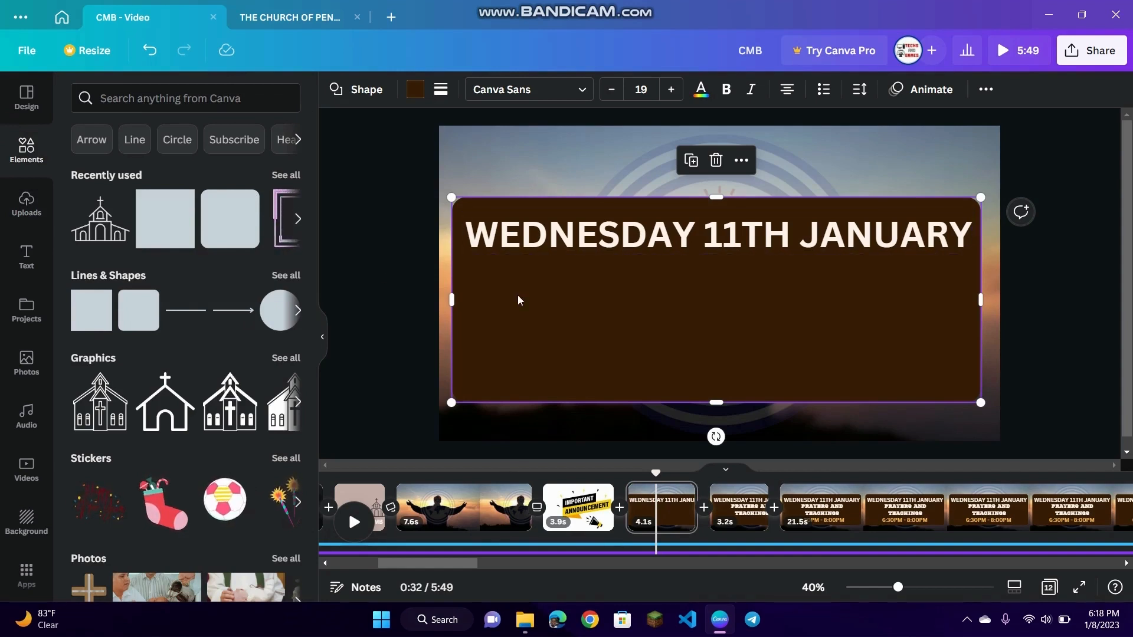
pyautogui.click(27, 255)
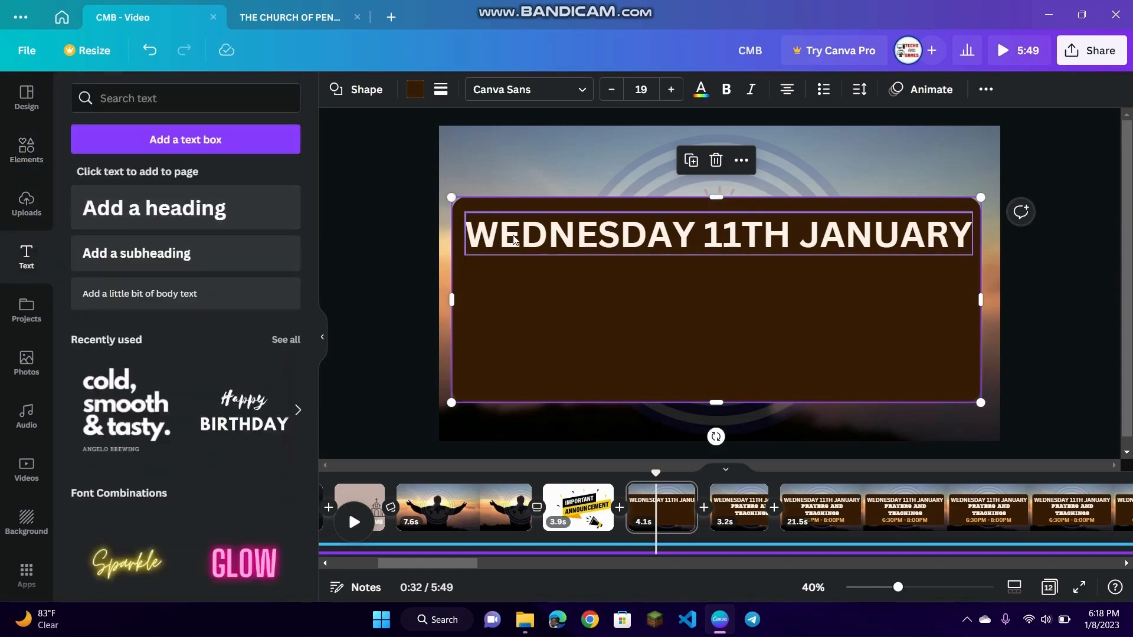
pyautogui.click(775, 223)
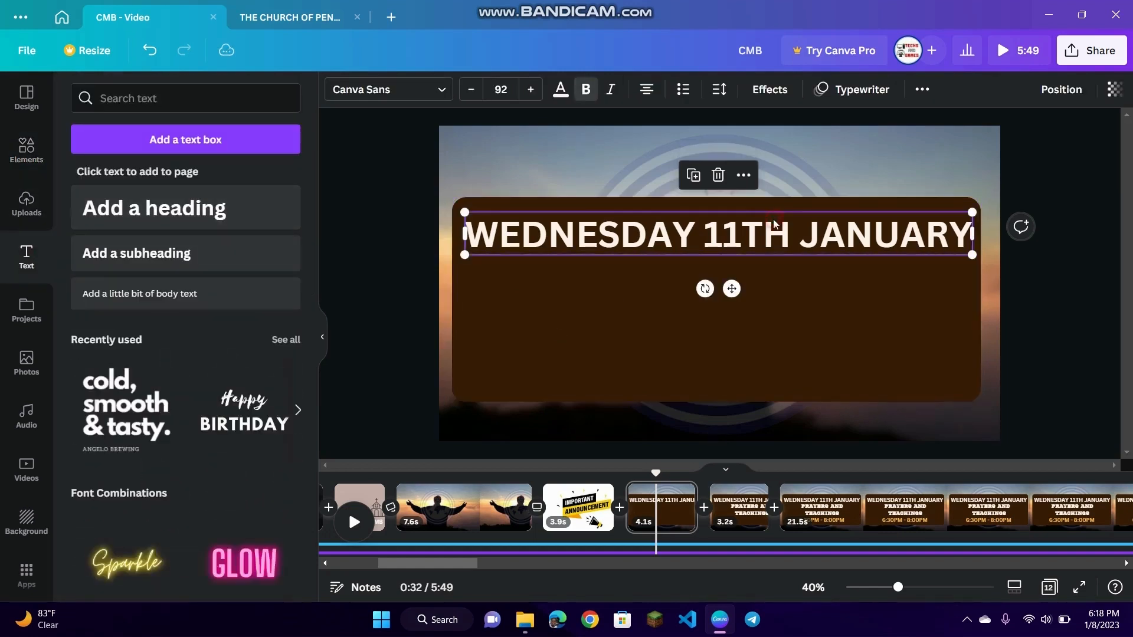
# - Preview the Typewriter animation options of the WEDNESDAY 11TH JANUARY text, ending with On enter
pyautogui.click(861, 92)
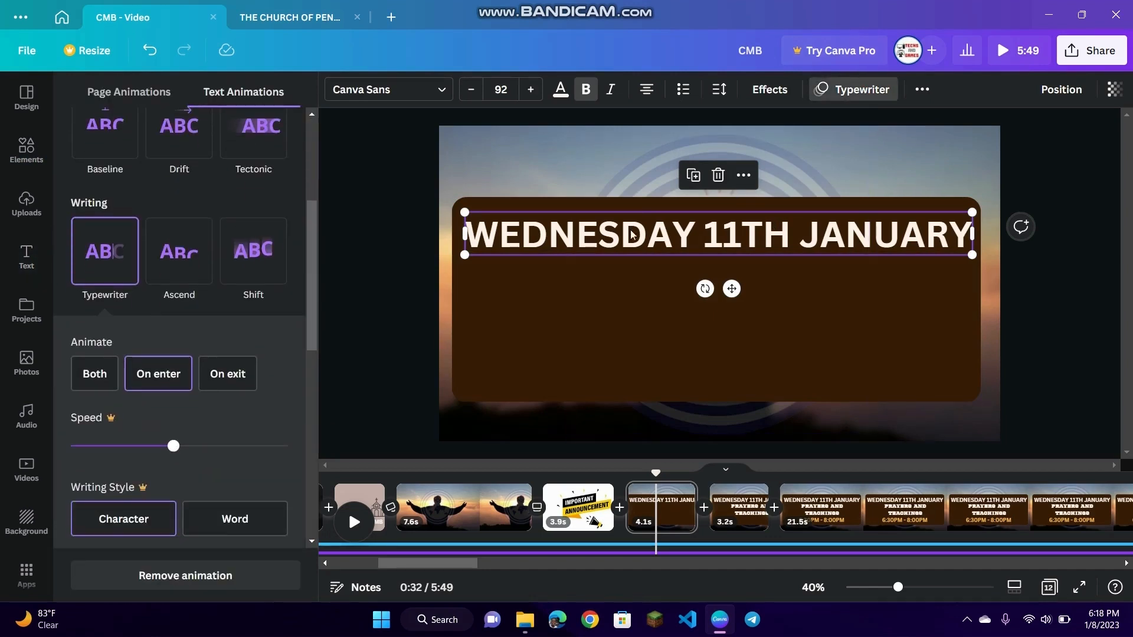
pyautogui.click(185, 372)
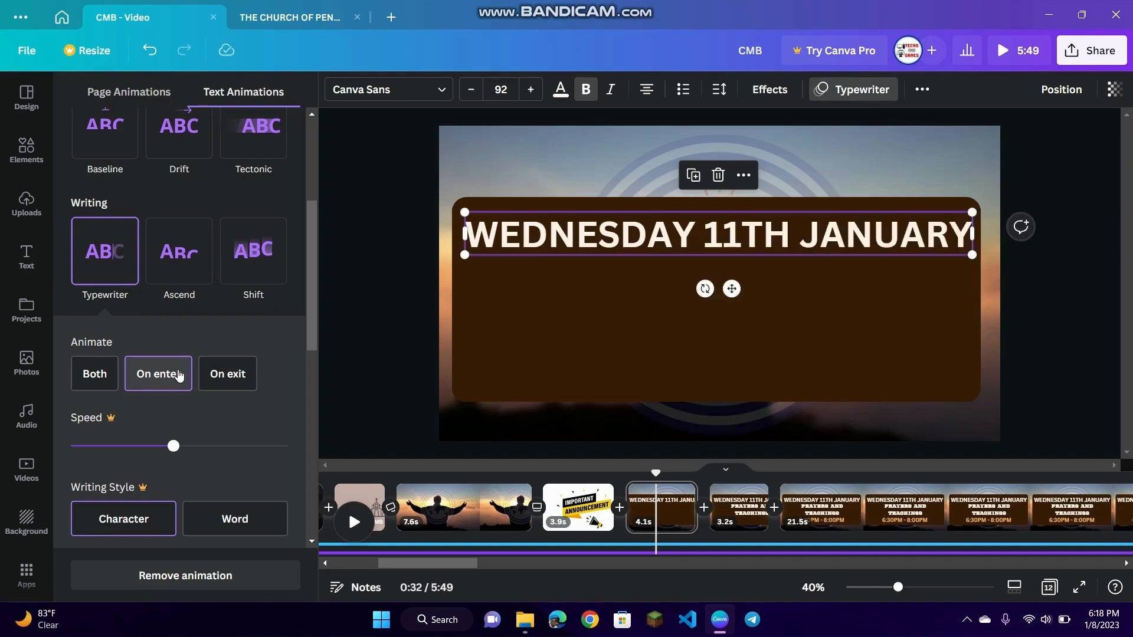
pyautogui.click(108, 381)
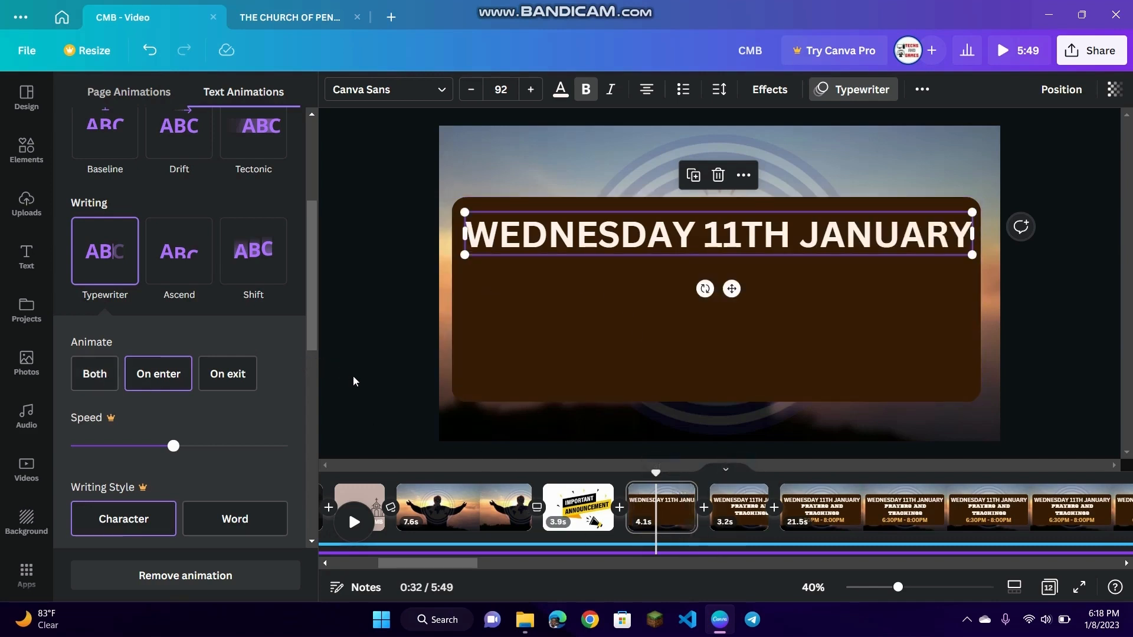
pyautogui.click(189, 378)
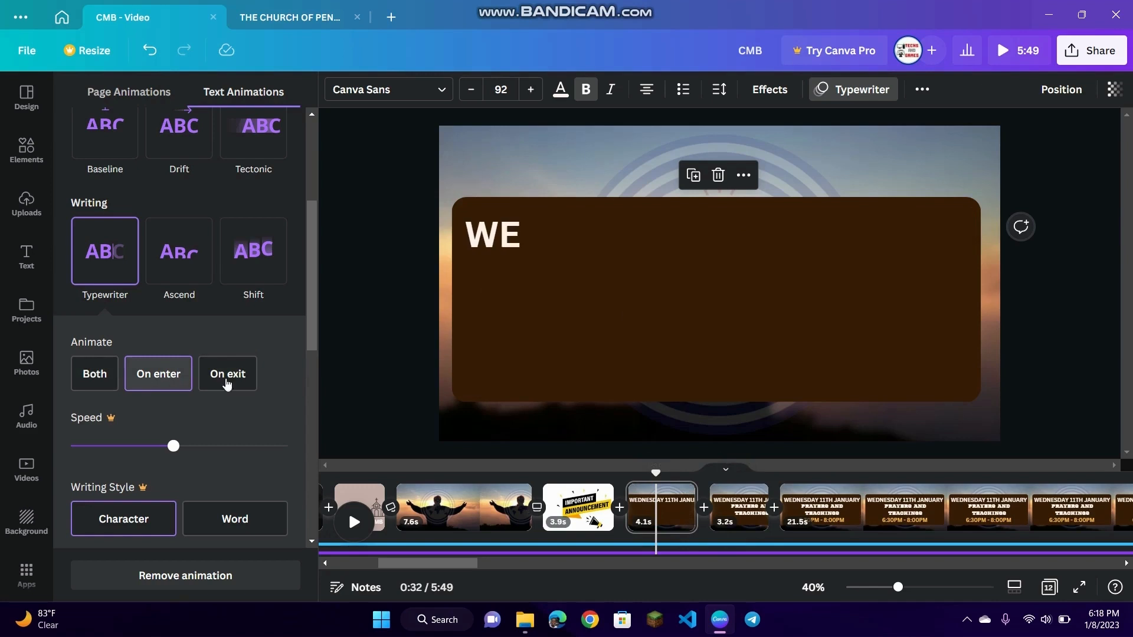
# - Set the date text's Typewriter animation on the 4.1 s page to Both and play the page to see the effect
pyautogui.click(739, 508)
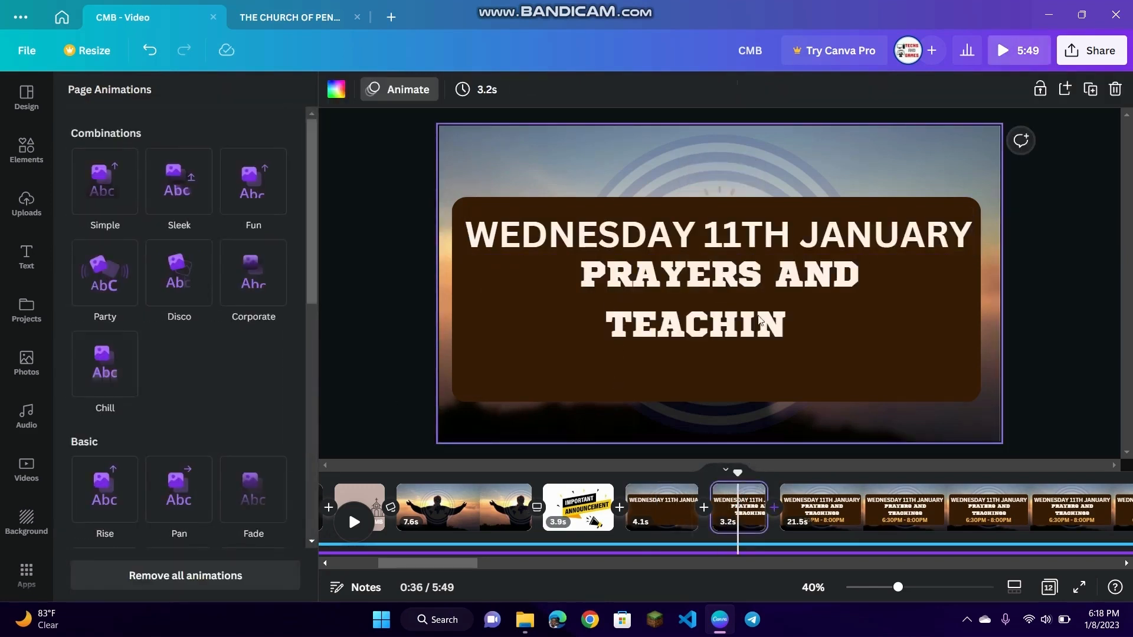
pyautogui.click(683, 513)
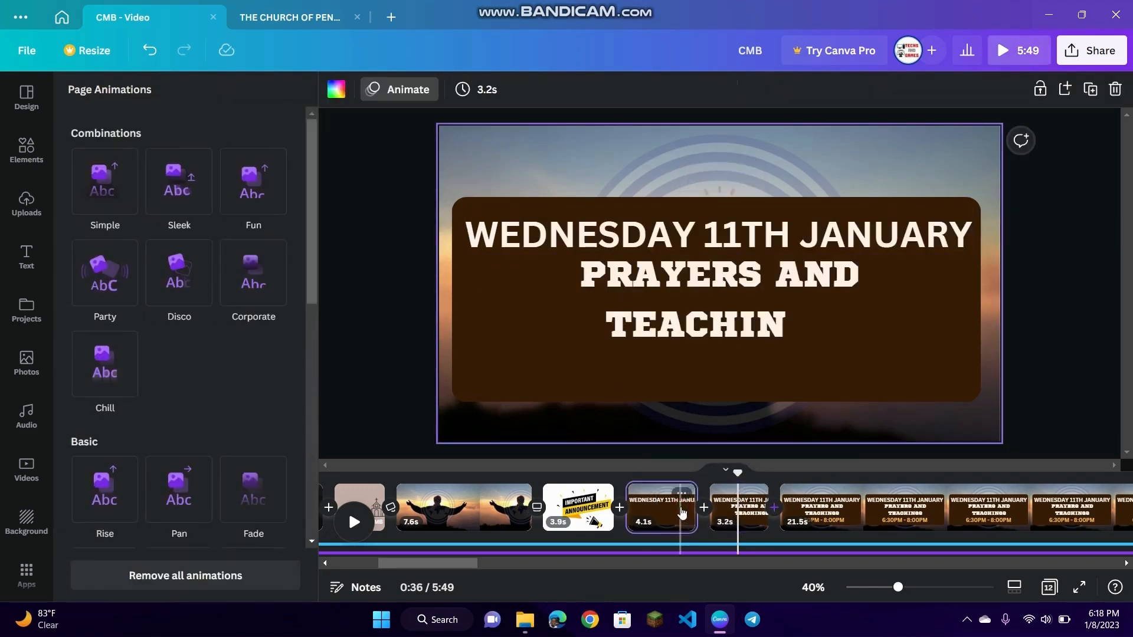
pyautogui.click(705, 257)
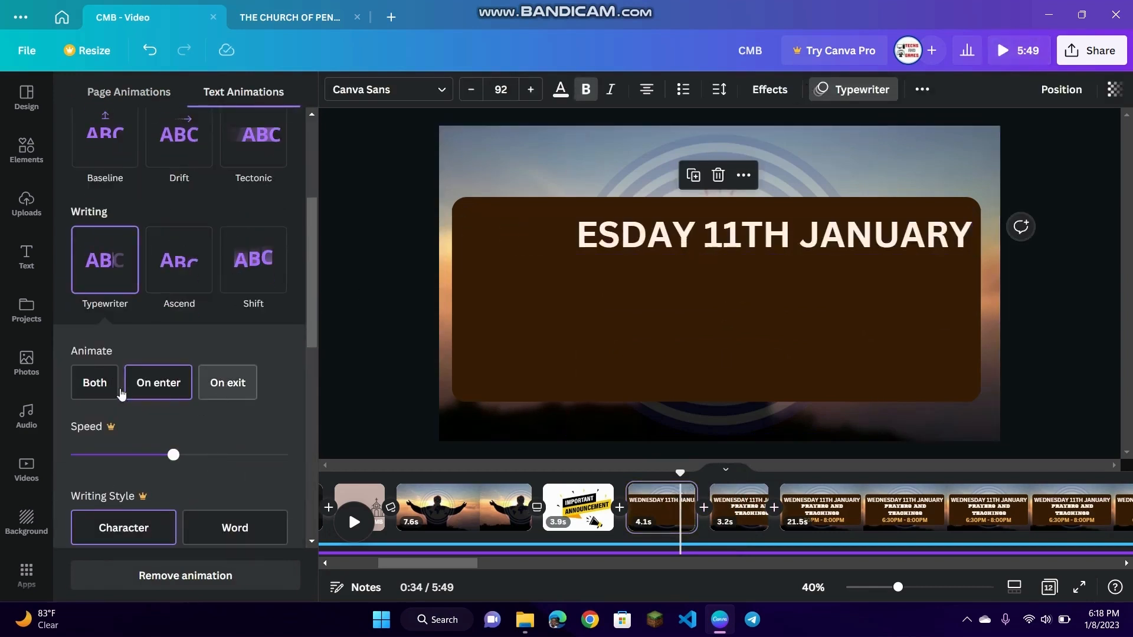
pyautogui.click(88, 391)
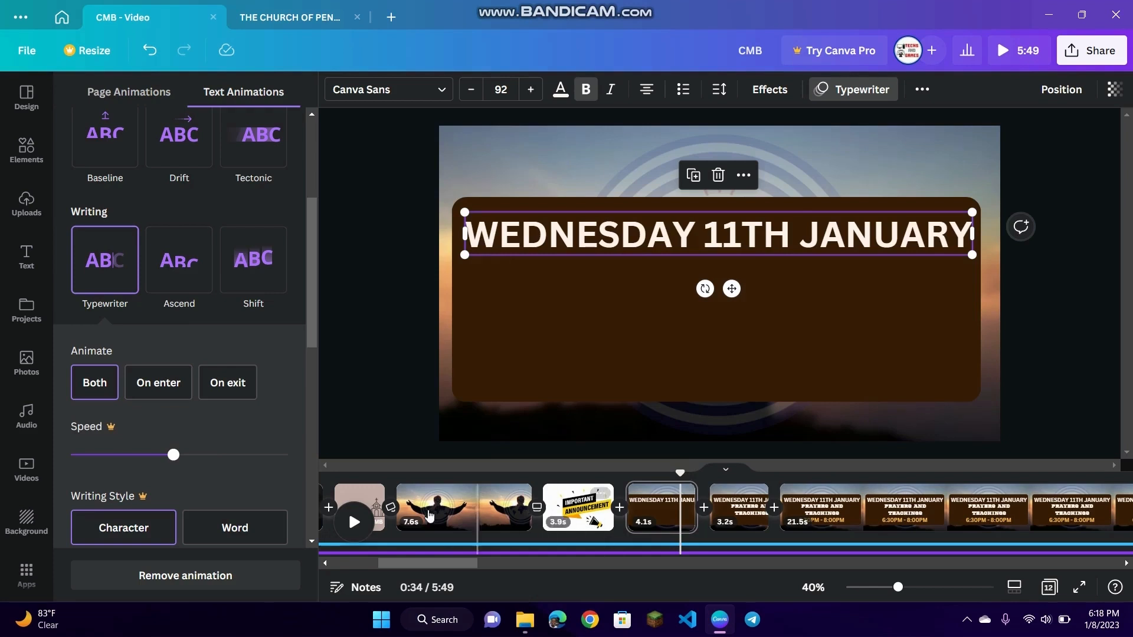
pyautogui.click(354, 520)
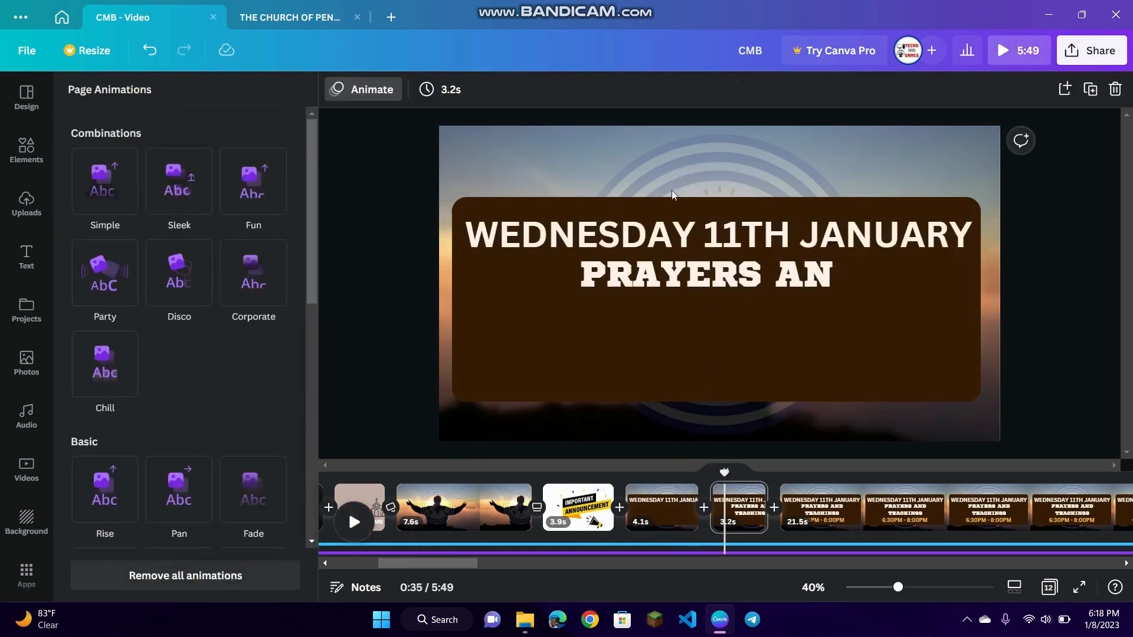
# - Switch the WEDNESDAY 11TH JANUARY text's Typewriter animation back to On enter on the 4.1 s page
pyautogui.click(687, 519)
pyautogui.click(741, 508)
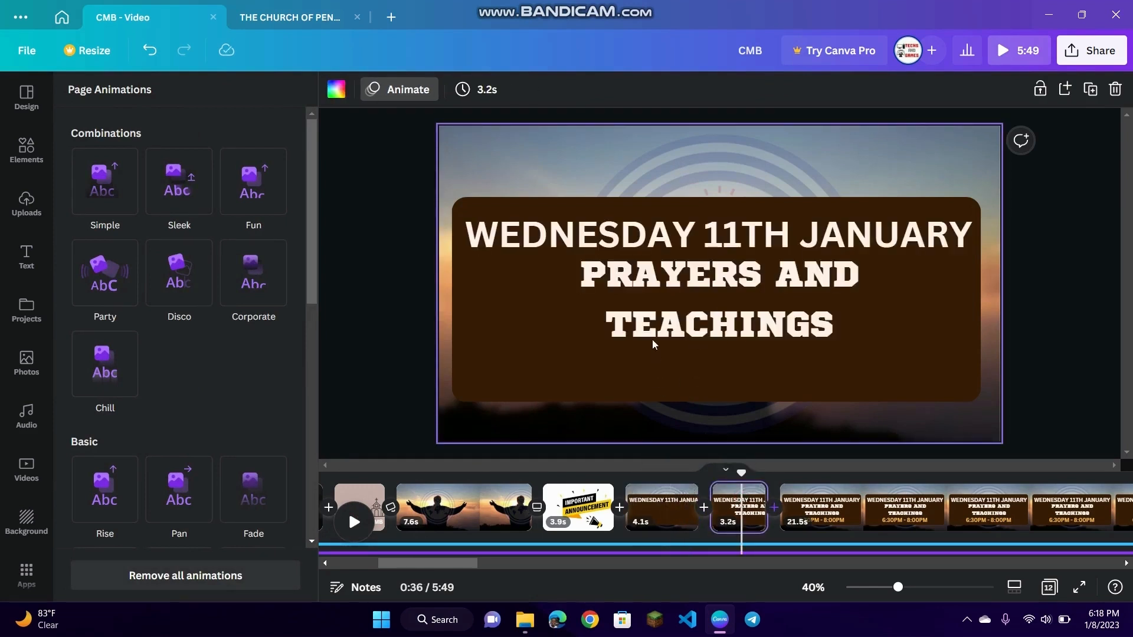
pyautogui.click(672, 508)
pyautogui.click(693, 230)
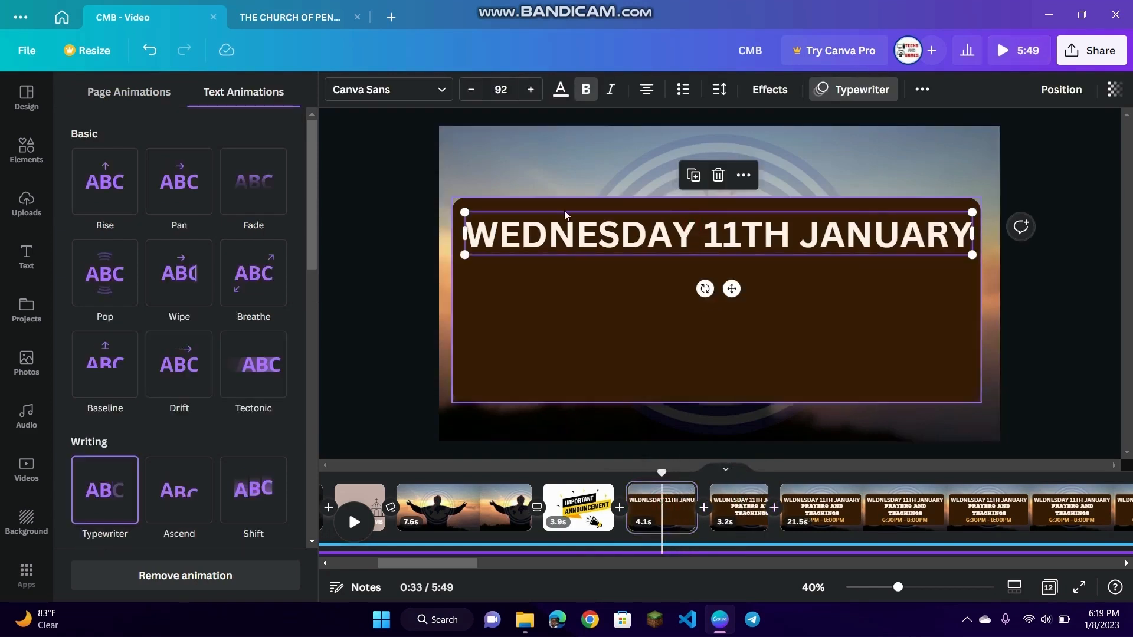
pyautogui.click(152, 348)
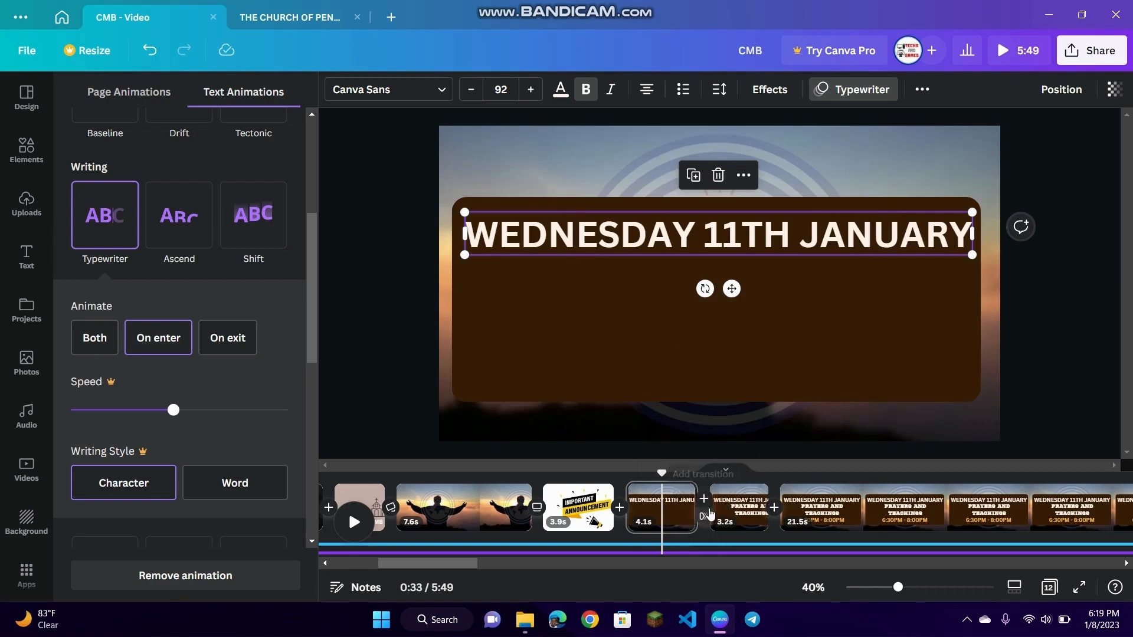
pyautogui.click(1027, 400)
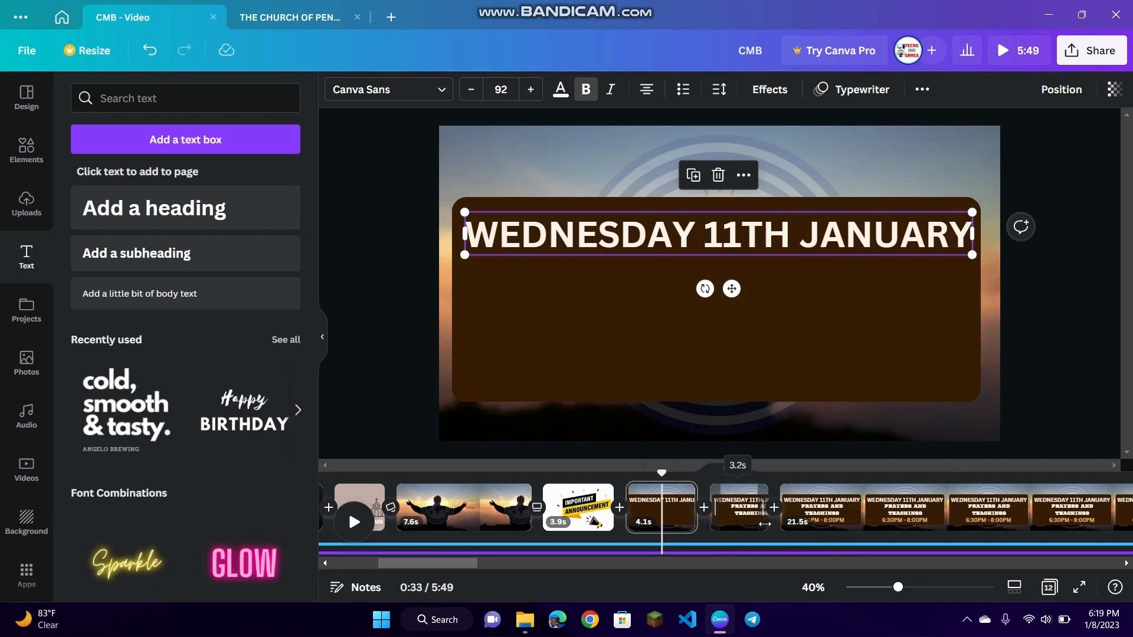
# - Shorten the page that introduces PRAYERS AND TEACHINGS to 3.0 s and play it into the following page to check the timing
pyautogui.moveTo(763, 524); pyautogui.dragTo(761, 525)
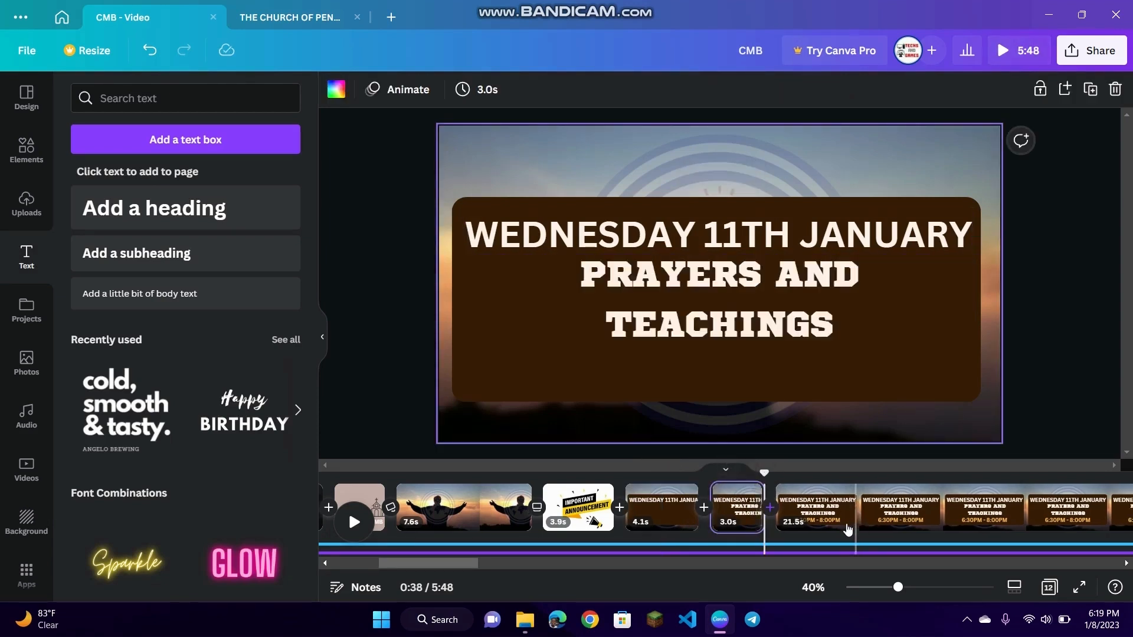
pyautogui.click(829, 526)
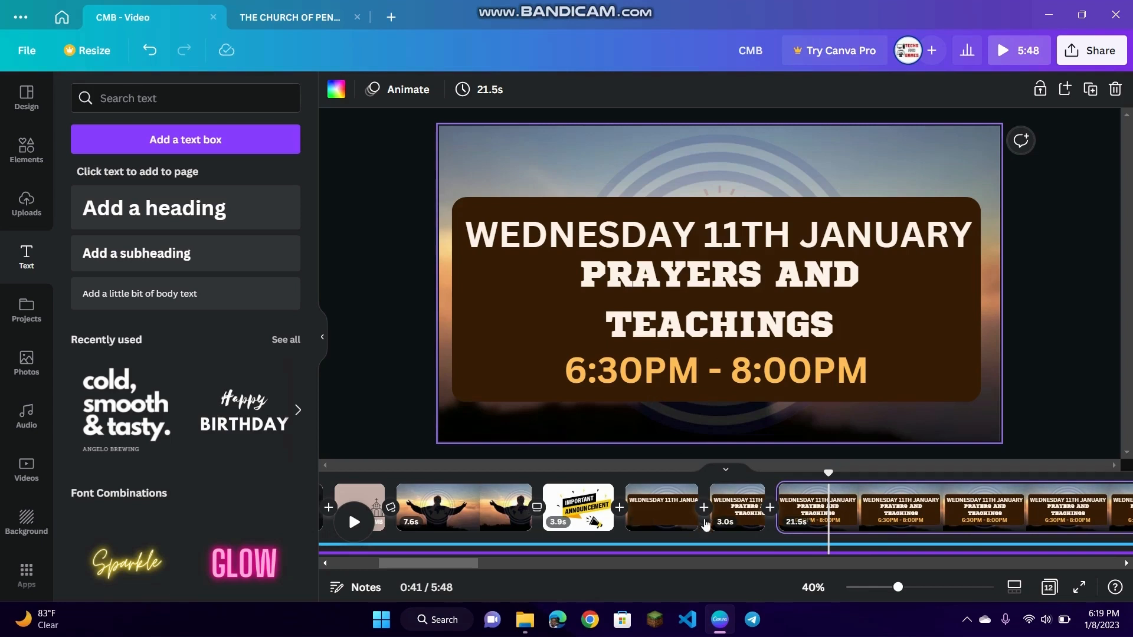
pyautogui.click(738, 517)
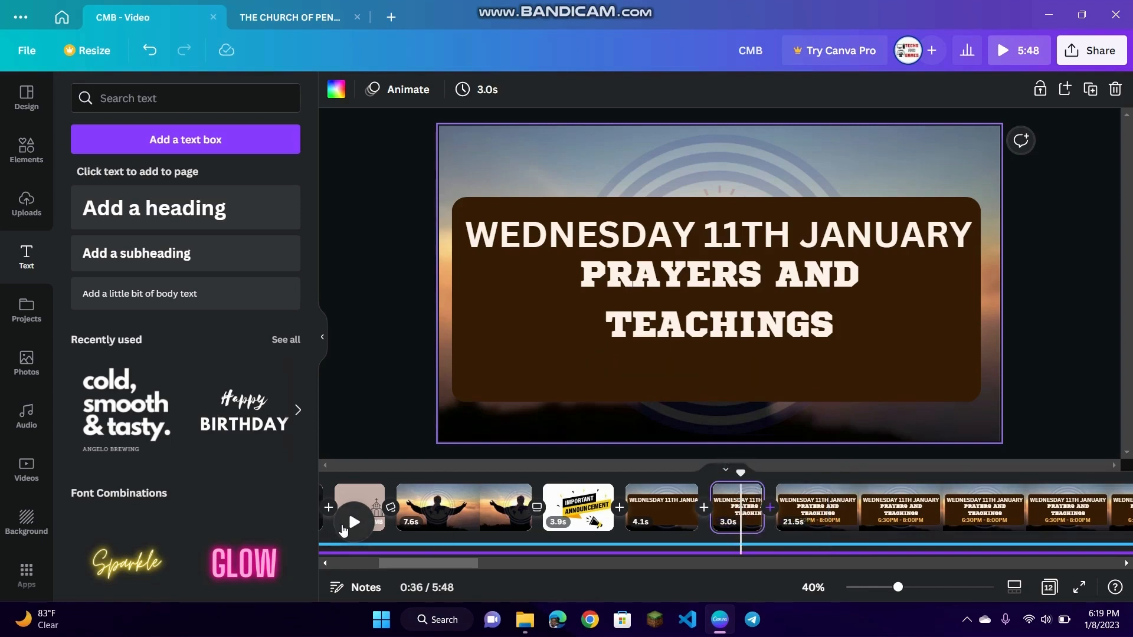
pyautogui.click(348, 529)
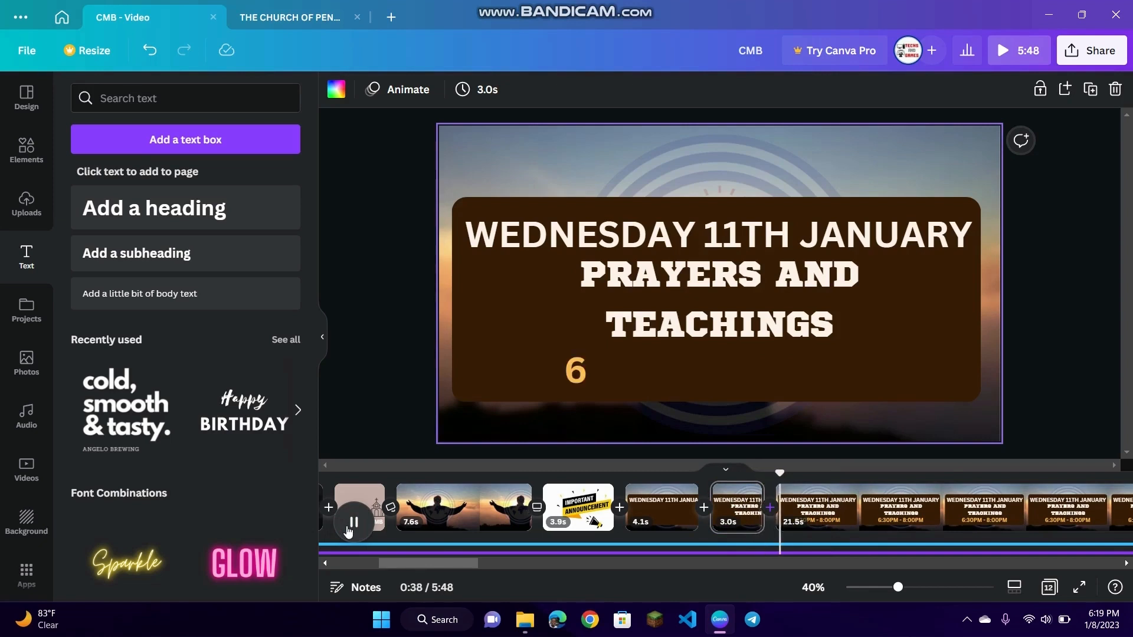
pyautogui.click(795, 524)
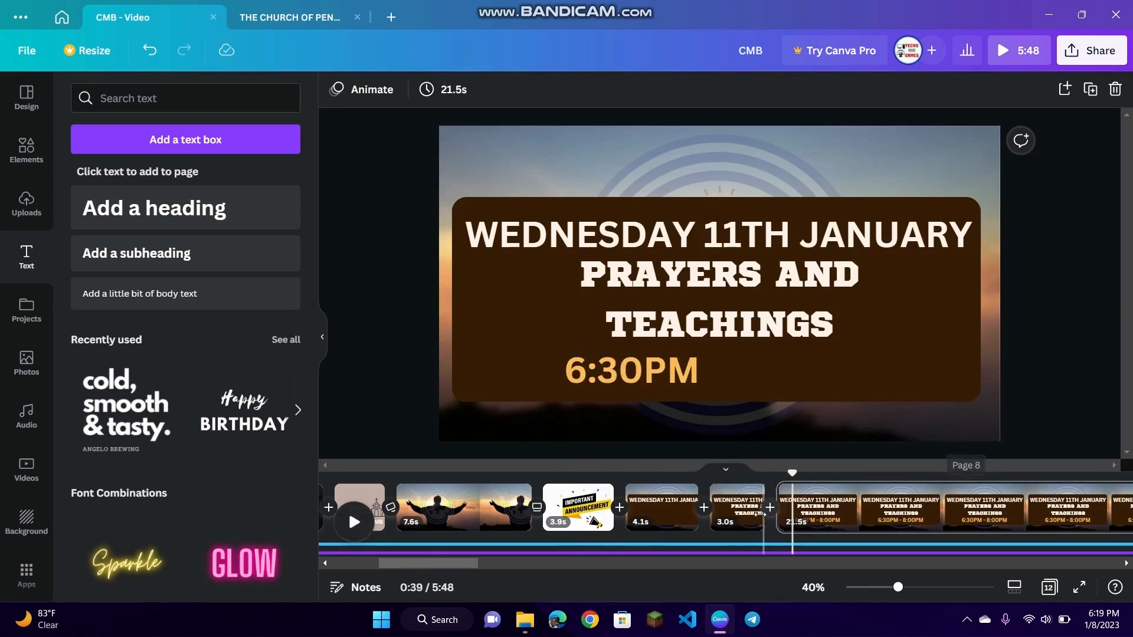